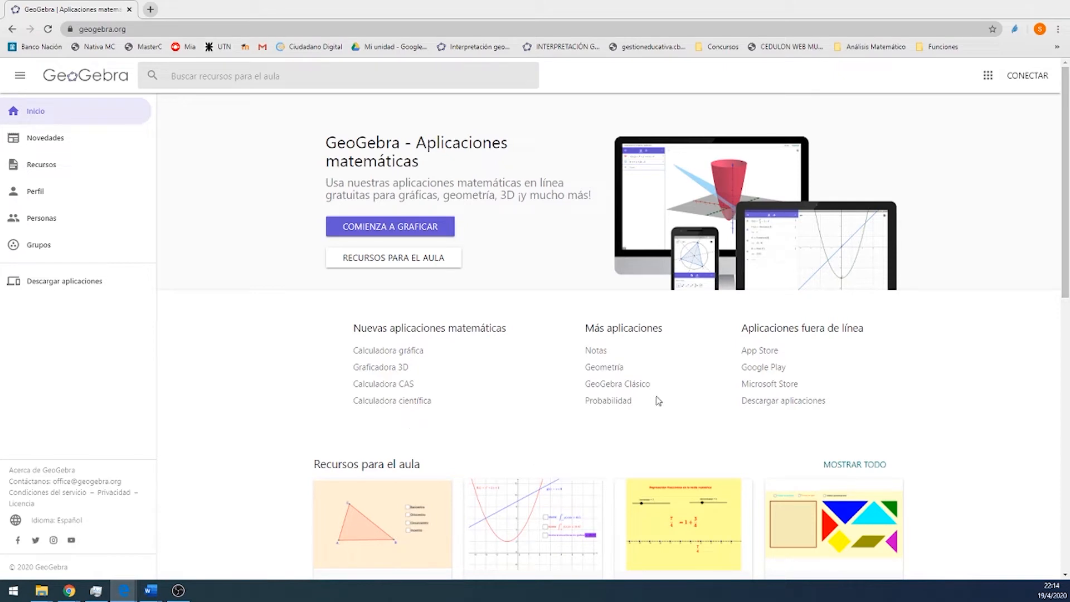
Open GeoGebra Clásico and graph the function y = x²·e^x
{"action": "left_click", "coordinate": [641, 388]}
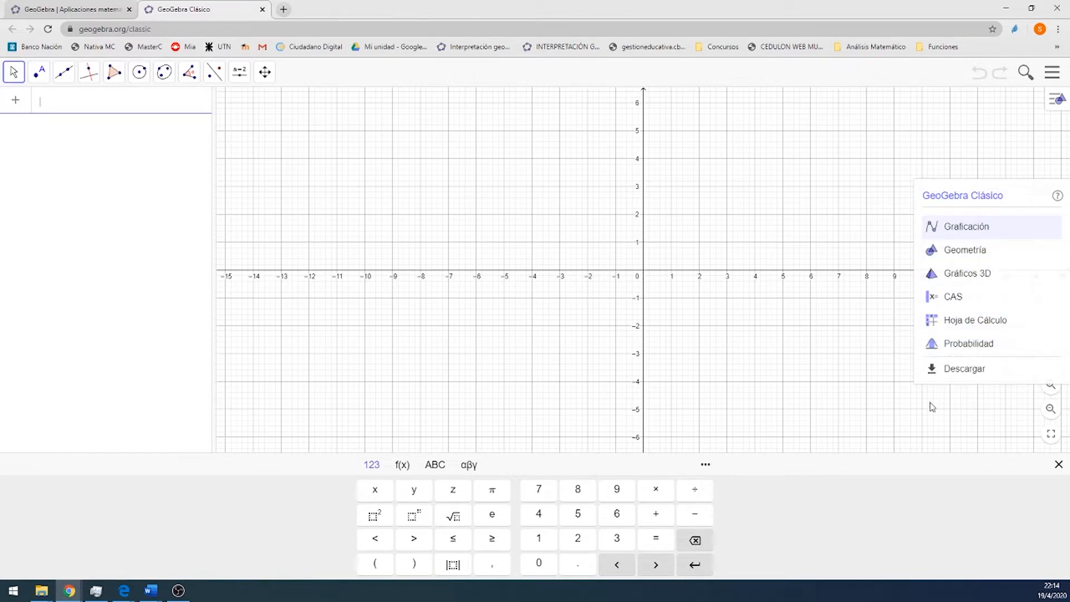
{"action": "left_click", "coordinate": [846, 413]}
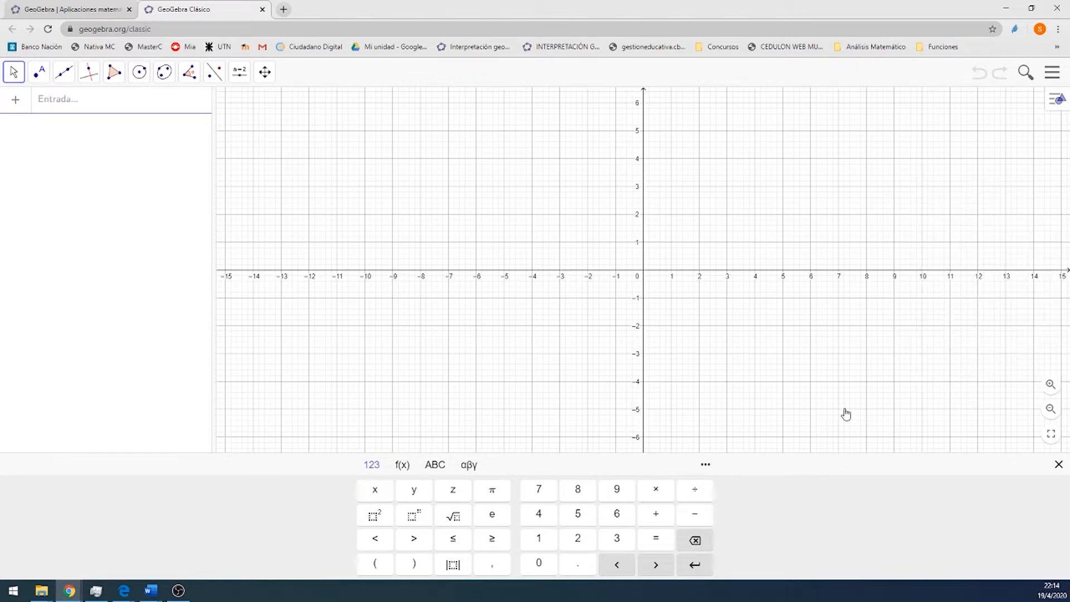
{"action": "left_click", "coordinate": [81, 100]}
{"action": "left_click", "coordinate": [413, 490]}
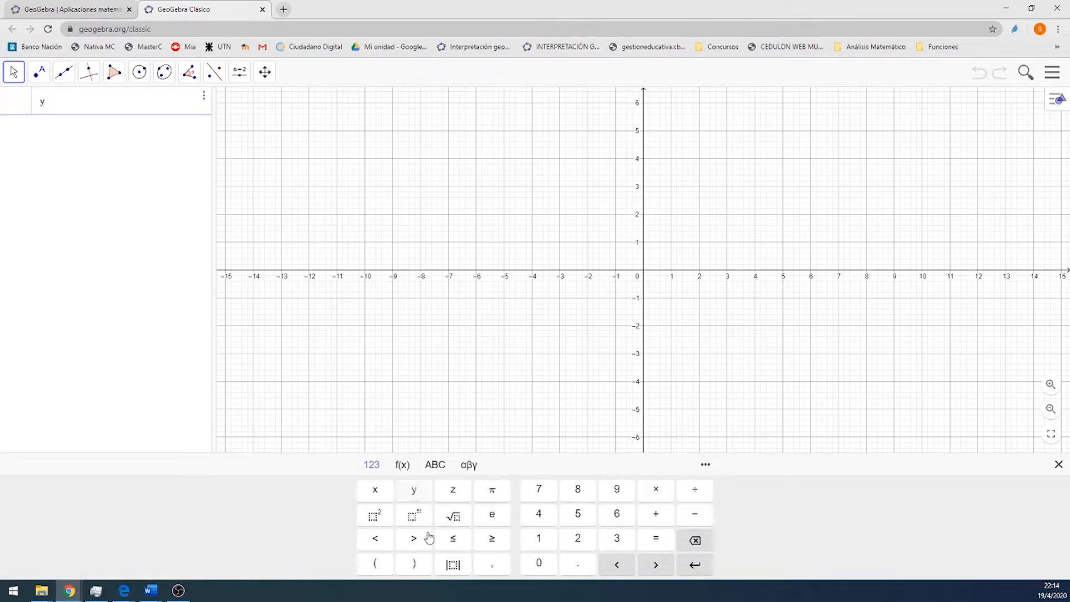
{"action": "left_click", "coordinate": [658, 539]}
{"action": "left_click", "coordinate": [375, 493]}
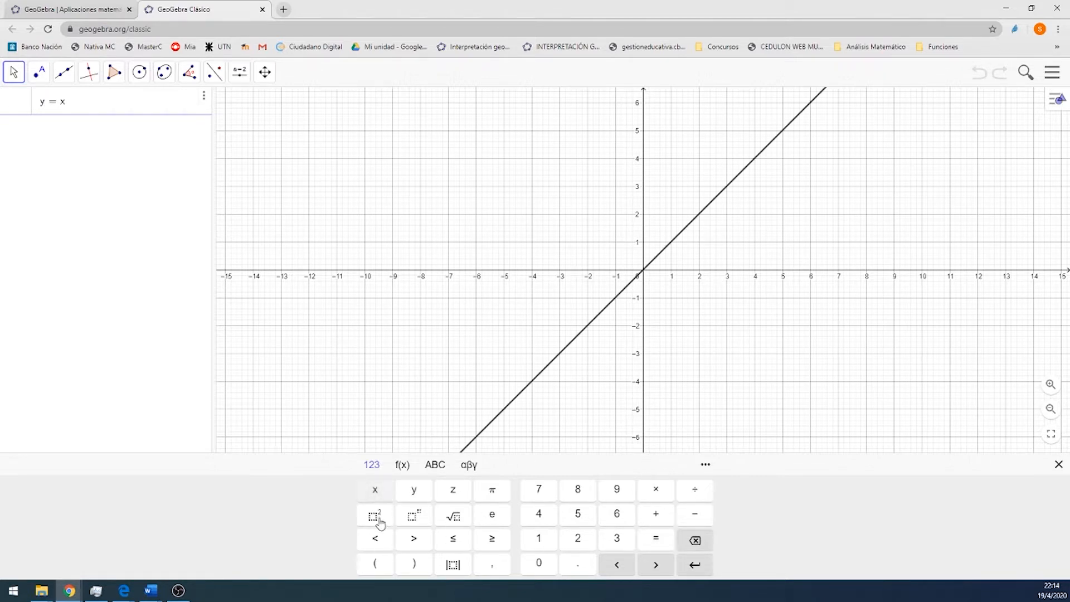
{"action": "left_click", "coordinate": [375, 515]}
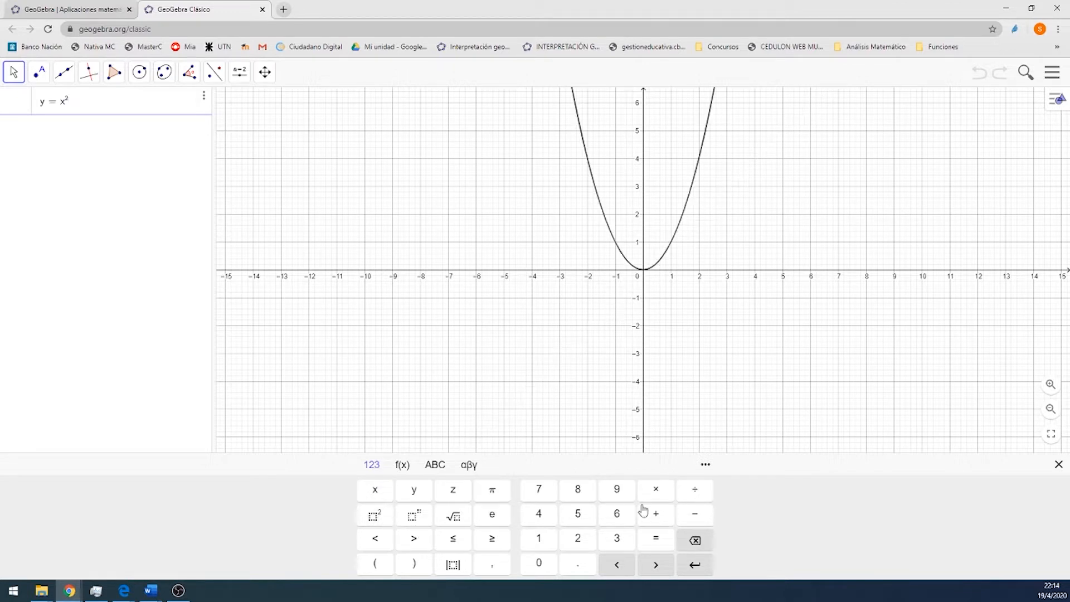
{"action": "left_click", "coordinate": [656, 490]}
{"action": "left_click", "coordinate": [435, 465]}
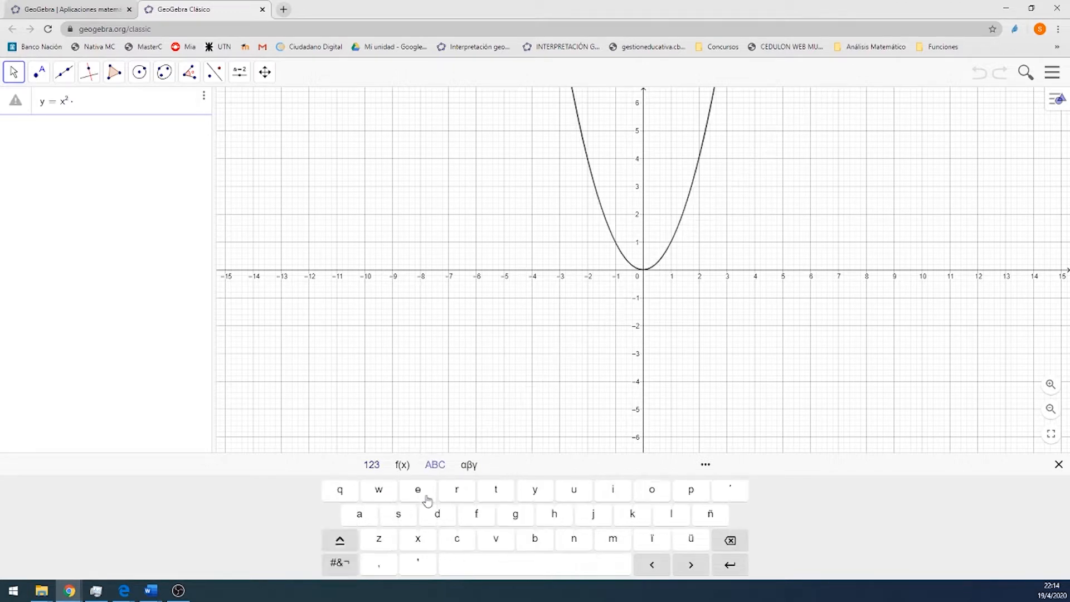
{"action": "left_click", "coordinate": [416, 490]}
{"action": "left_click", "coordinate": [371, 464]}
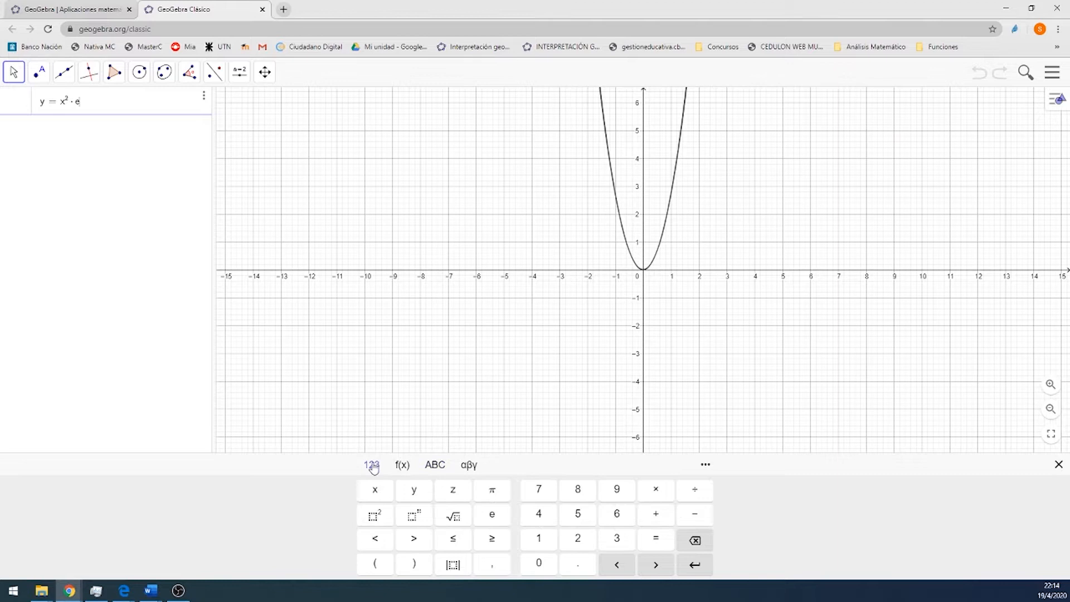
{"action": "left_click", "coordinate": [413, 516]}
{"action": "left_click", "coordinate": [379, 492]}
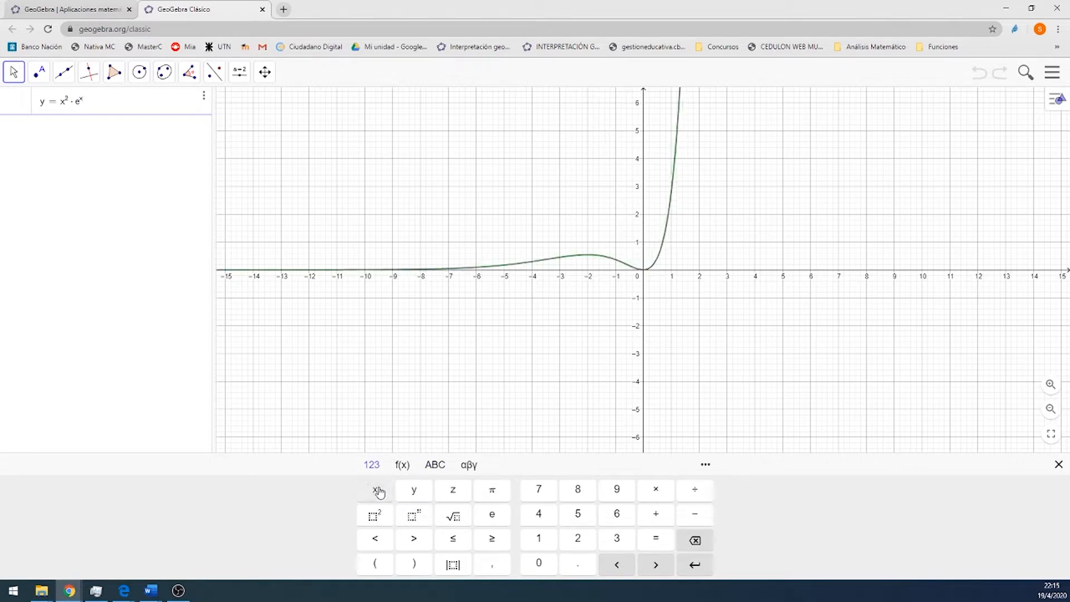
{"action": "left_click", "coordinate": [694, 564]}
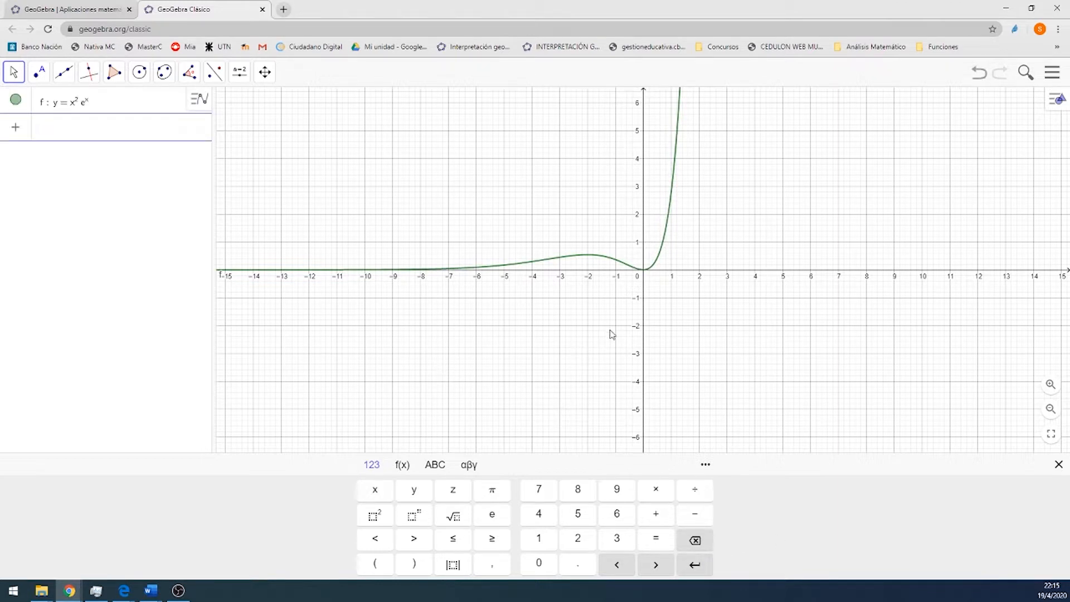
Label the curve f with its name and value, and place the label just below the x-axis near x = -7
{"action": "scroll", "coordinate": [607, 326], "scroll_direction": "up", "scroll_amount": 3}
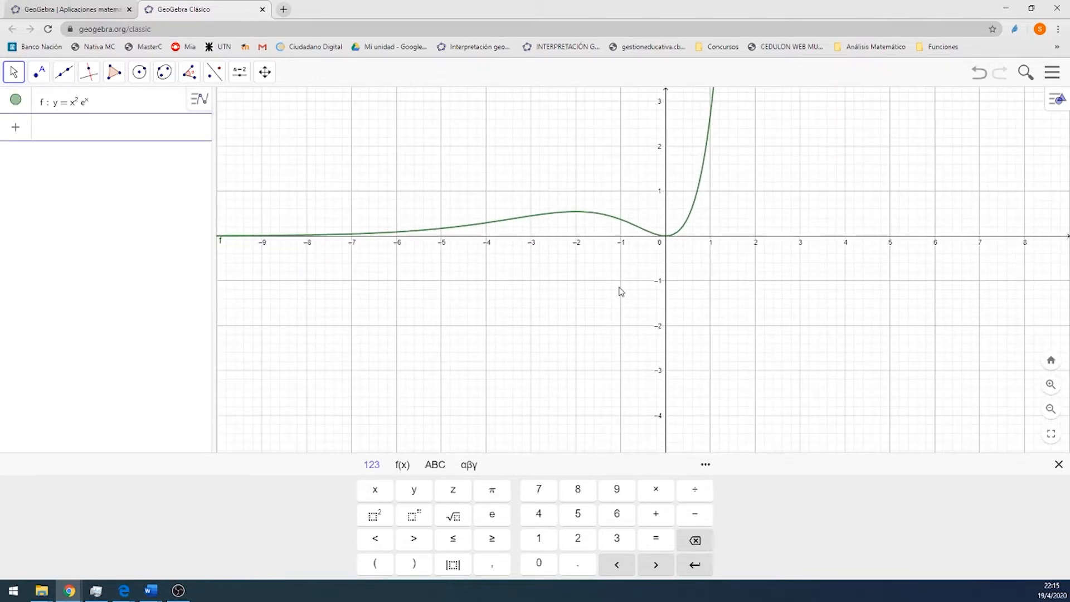
{"action": "left_click_drag", "start_coordinate": [618, 292], "coordinate": [556, 362]}
{"action": "scroll", "coordinate": [557, 363], "scroll_direction": "up", "scroll_amount": 2}
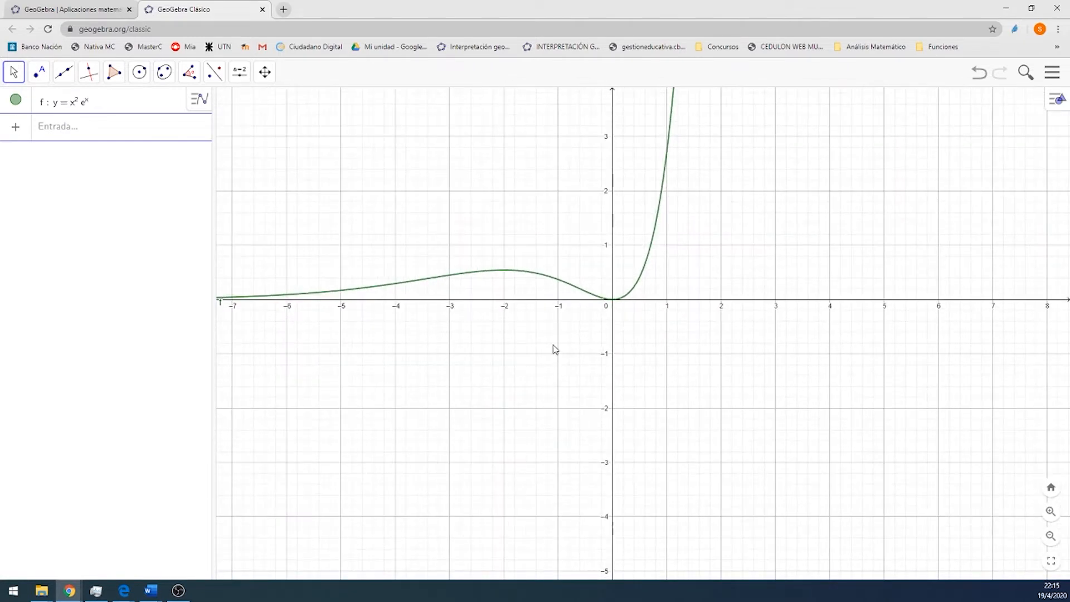
{"action": "right_click", "coordinate": [658, 234]}
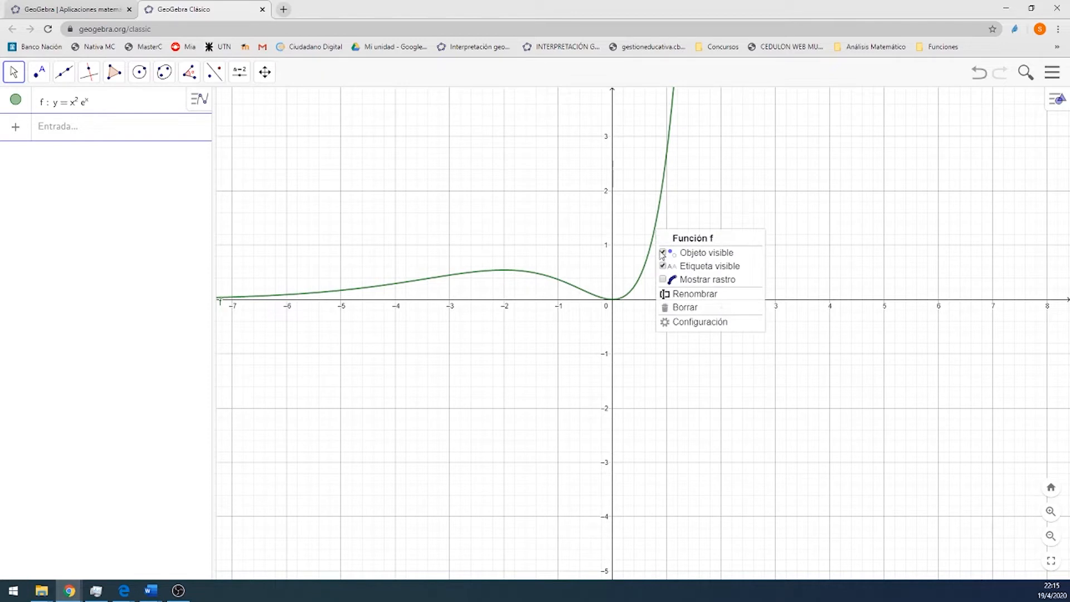
{"action": "left_click", "coordinate": [689, 322]}
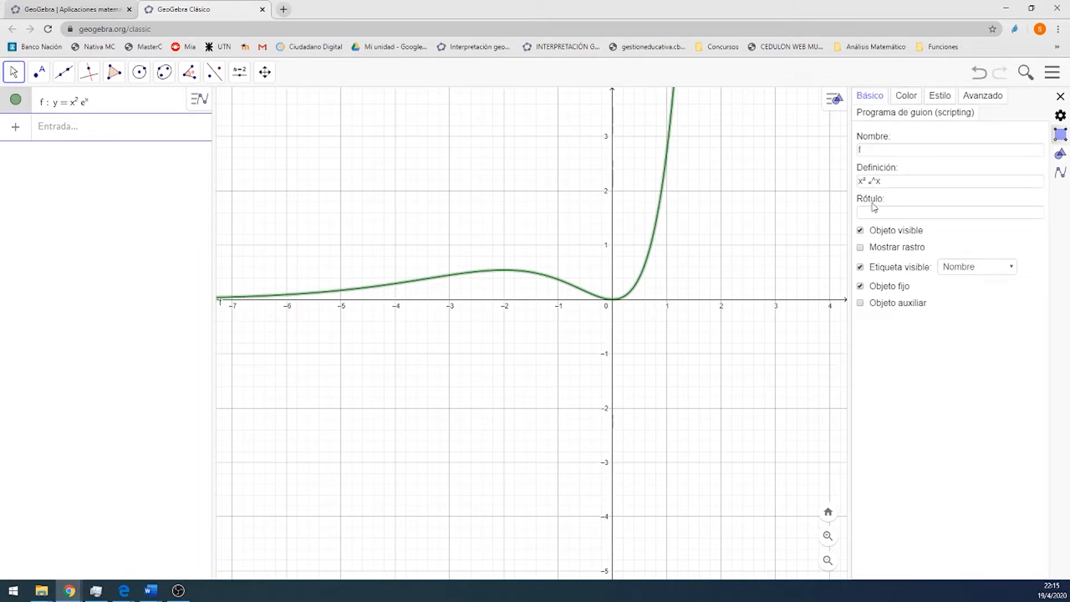
{"action": "left_click", "coordinate": [1012, 268]}
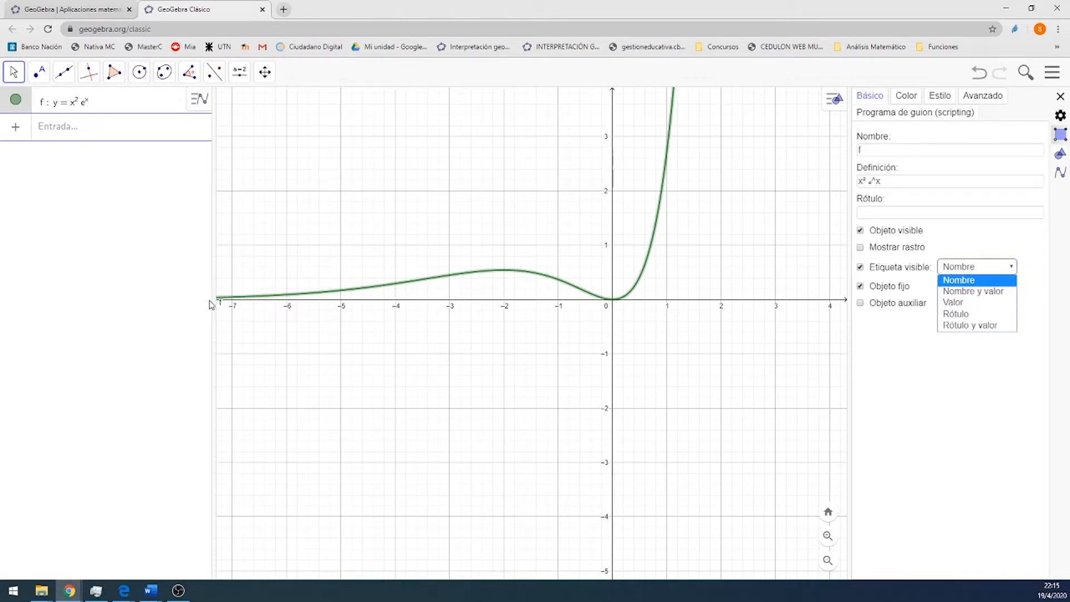
{"action": "left_click", "coordinate": [981, 292]}
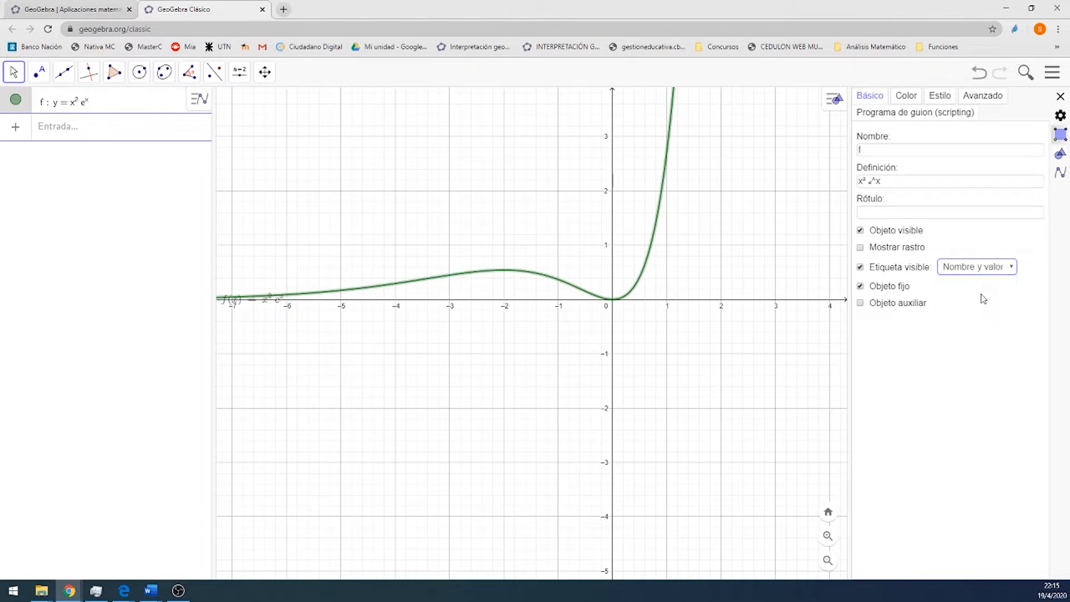
{"action": "left_click_drag", "start_coordinate": [264, 304], "coordinate": [265, 320]}
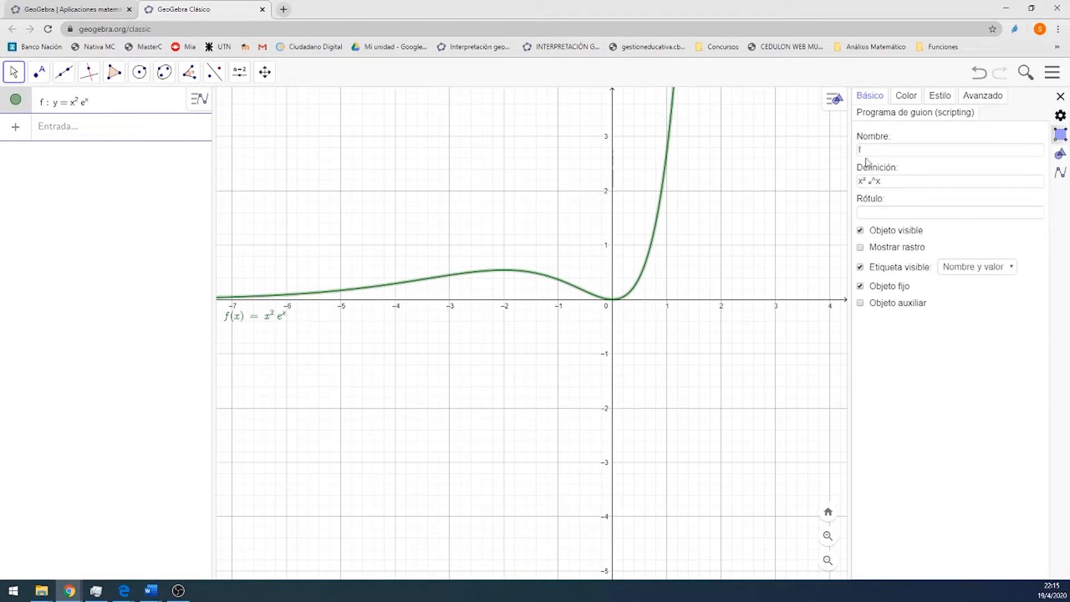
Change the colour of the curve f to light pink (#FF99CC) and close its settings
{"action": "left_click", "coordinate": [907, 95]}
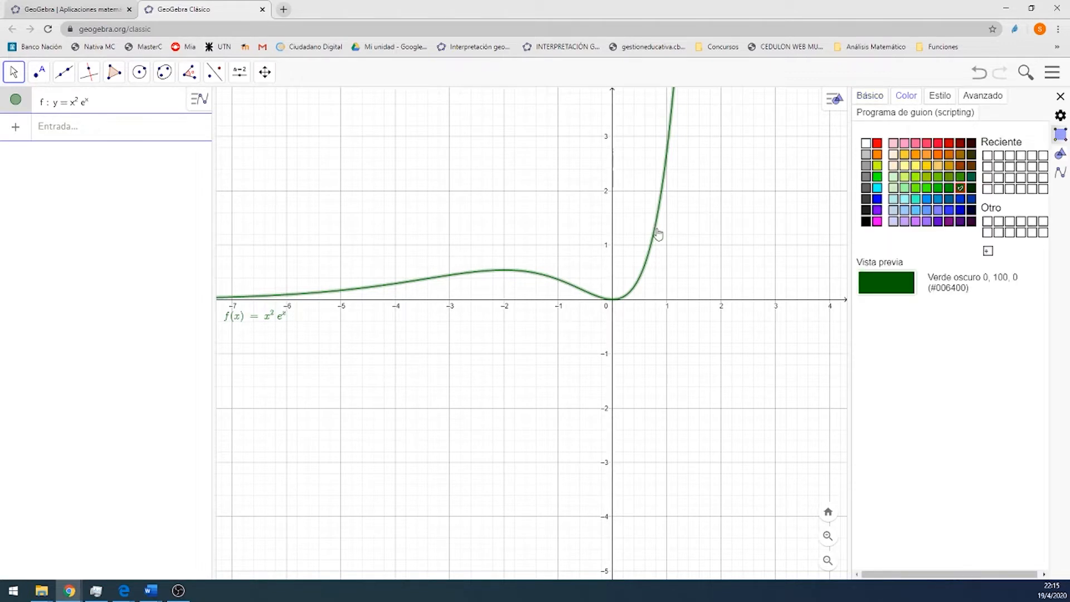
{"action": "left_click", "coordinate": [904, 143]}
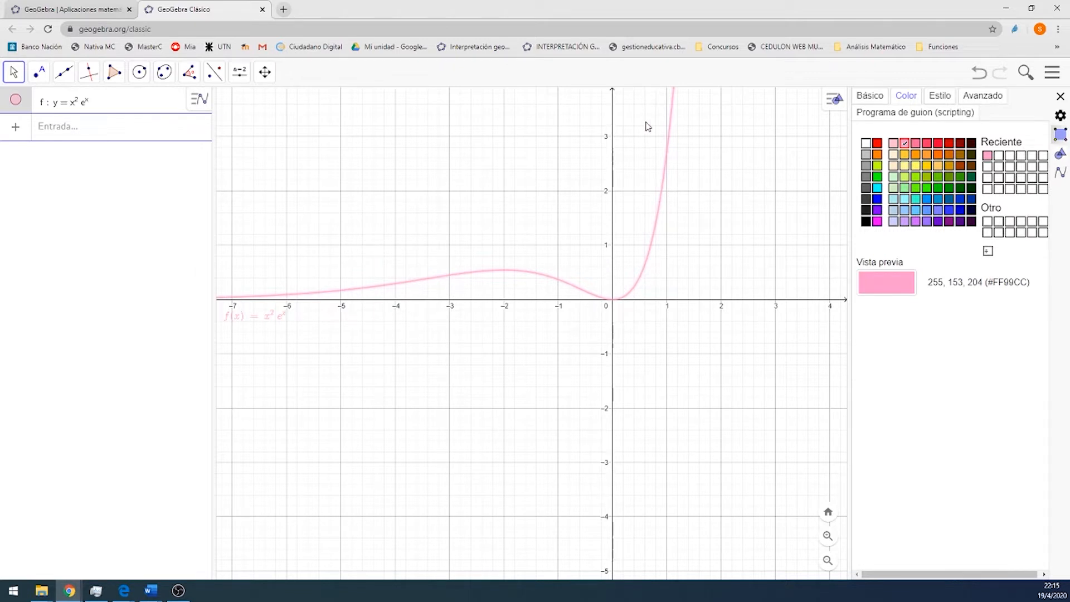
{"action": "left_click", "coordinate": [1060, 96]}
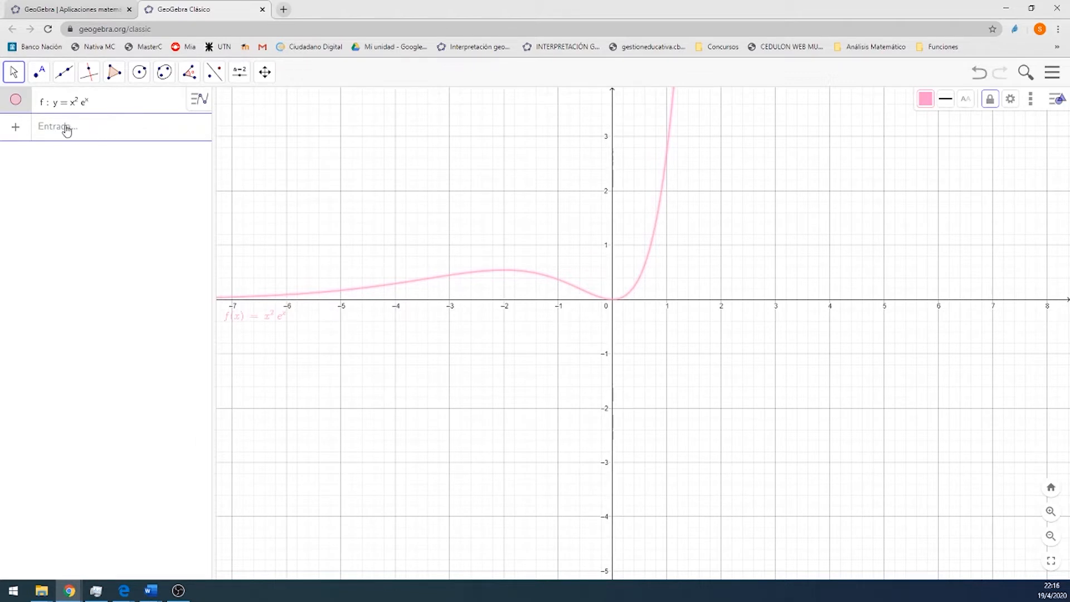
Place a point on the curve f at about (0.96, 2.44)
{"action": "left_click", "coordinate": [38, 72]}
{"action": "mouse_move", "coordinate": [88, 72]}
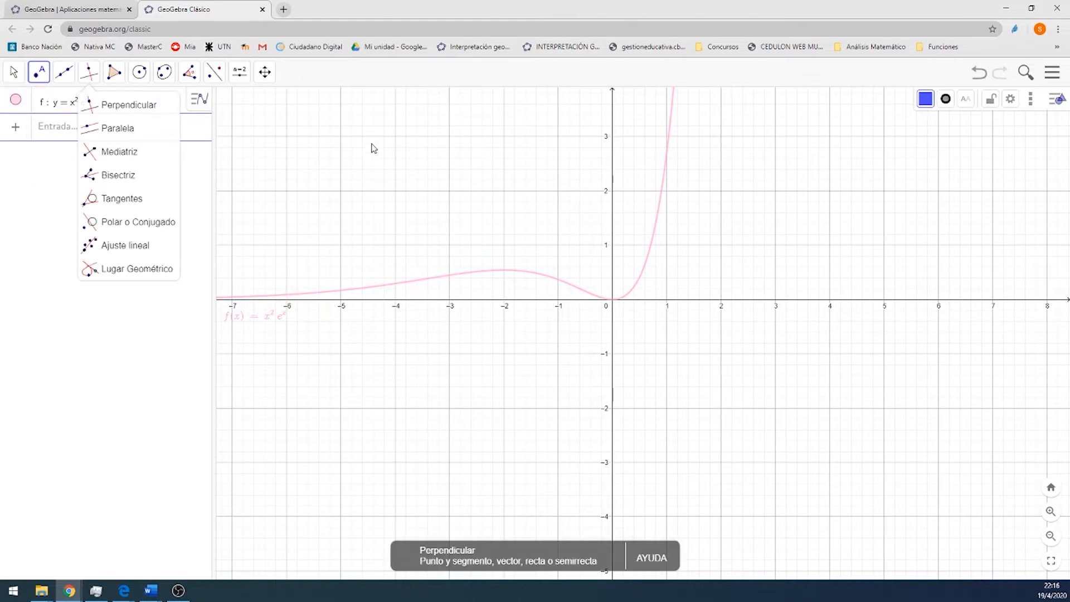
{"action": "left_click", "coordinate": [666, 168]}
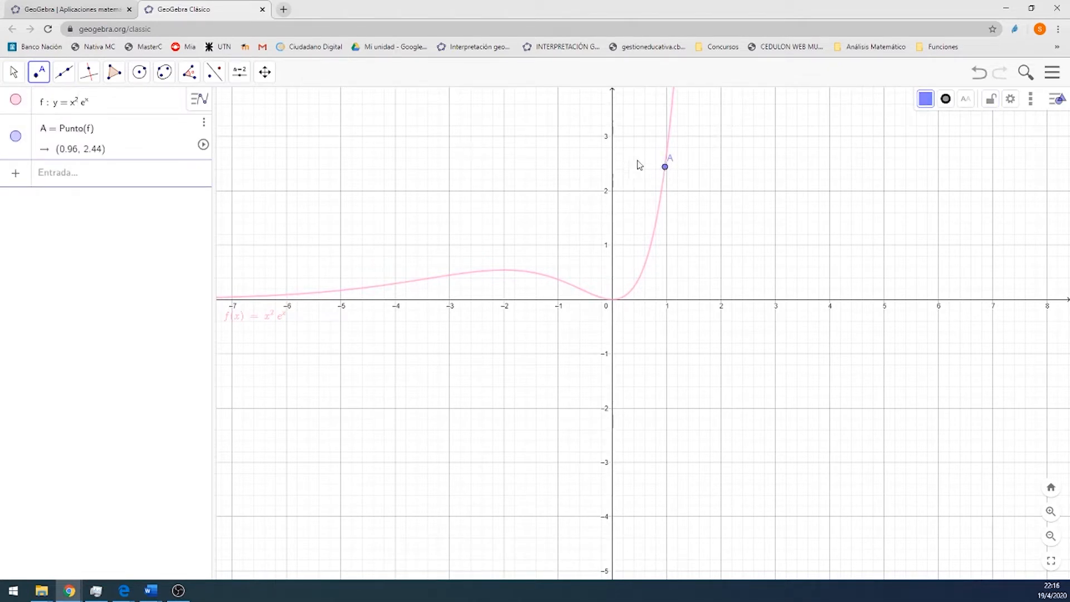
Set point A's label to show only its value, and move the point along the curve to about (0.95, 2.37)
{"action": "right_click", "coordinate": [665, 169]}
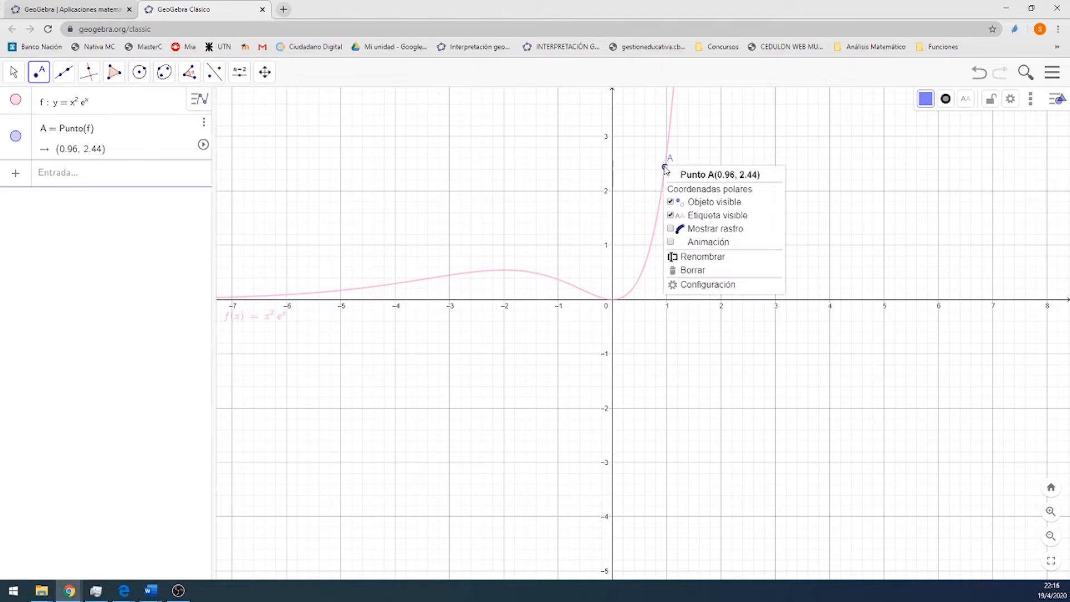
{"action": "left_click", "coordinate": [706, 286]}
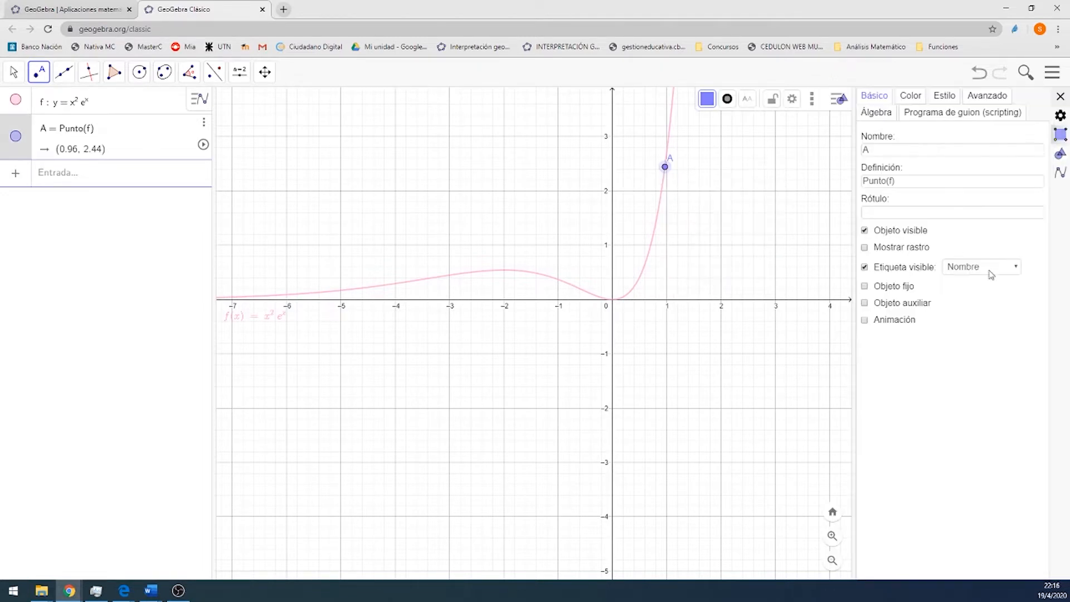
{"action": "left_click", "coordinate": [1019, 267]}
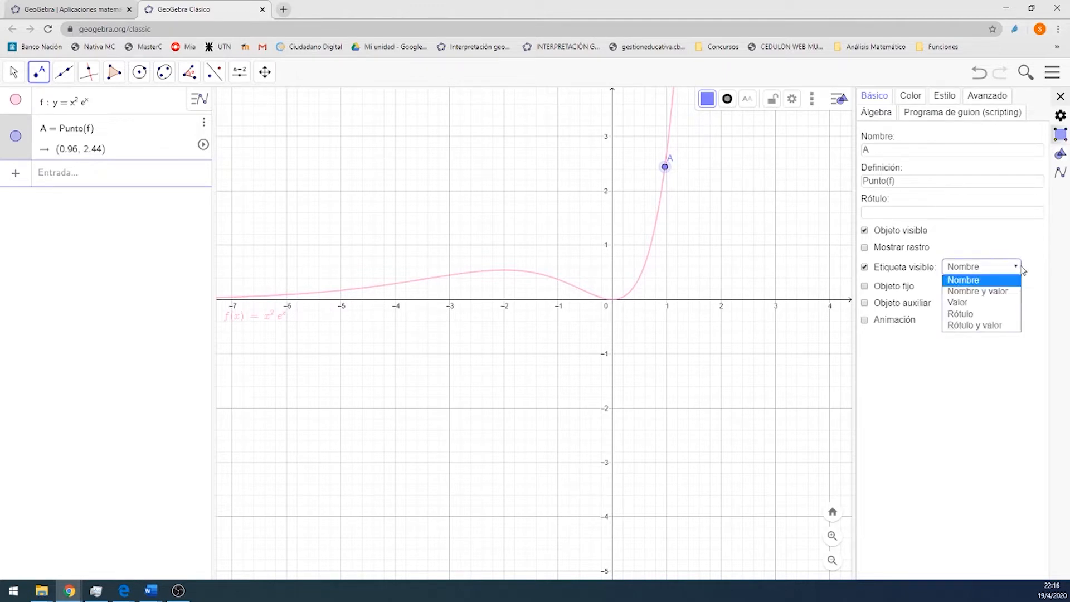
{"action": "left_click", "coordinate": [996, 304]}
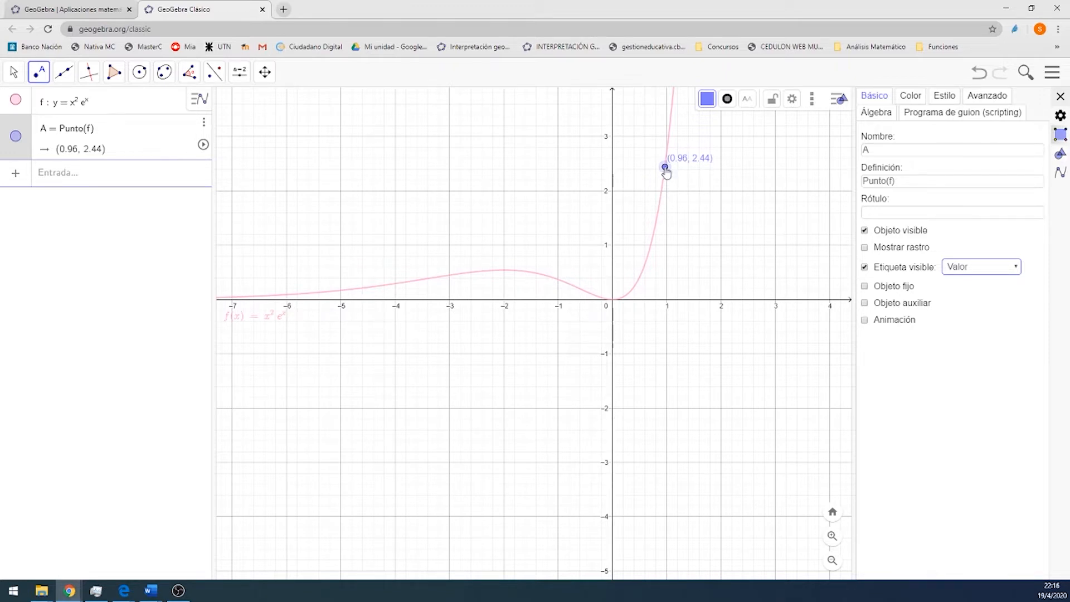
{"action": "left_click_drag", "start_coordinate": [667, 172], "coordinate": [665, 256]}
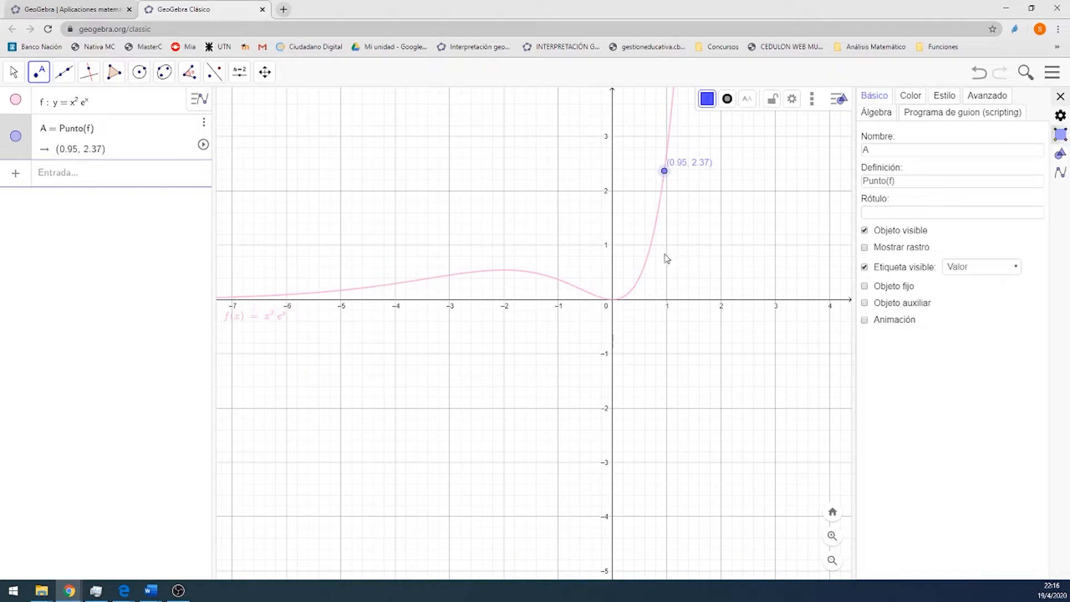
{"action": "left_click", "coordinate": [1061, 97]}
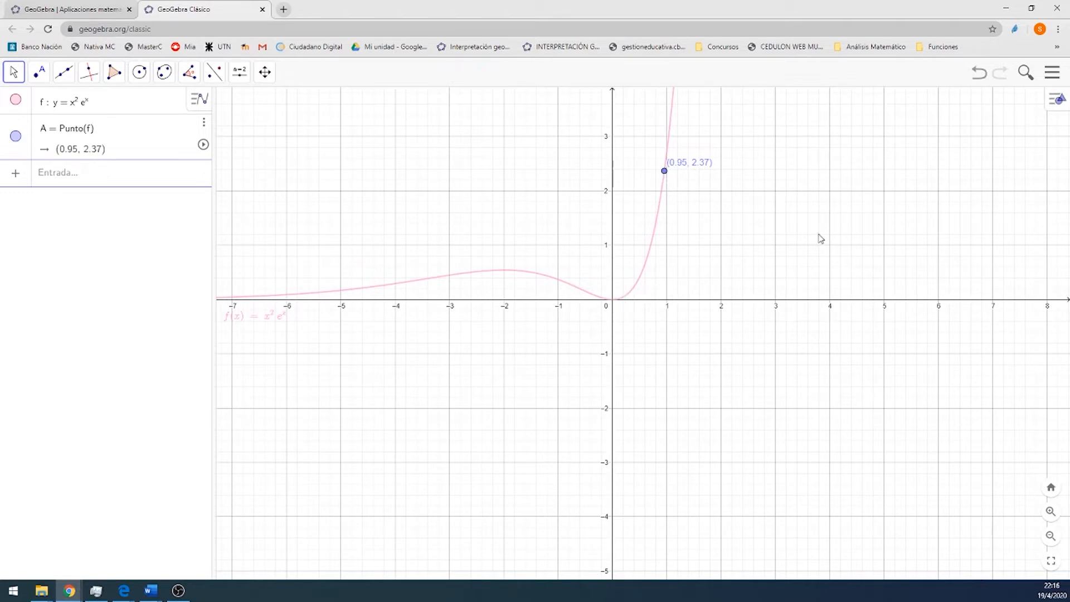
Move point A along the curve to (1, 2.72)
{"action": "left_click_drag", "start_coordinate": [664, 172], "coordinate": [673, 139]}
{"action": "left_click_drag", "start_coordinate": [533, 172], "coordinate": [509, 329]}
{"action": "scroll", "coordinate": [509, 329], "scroll_direction": "up", "scroll_amount": 2}
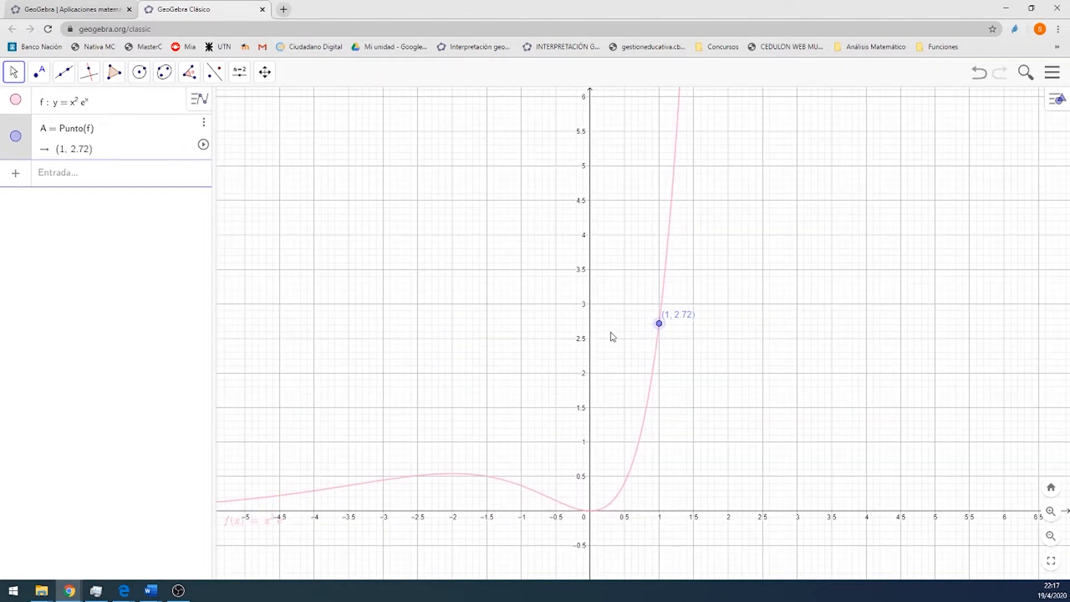
Move point A along the curve to the origin (0, 0)
{"action": "scroll", "coordinate": [600, 329], "scroll_direction": "down", "scroll_amount": 15}
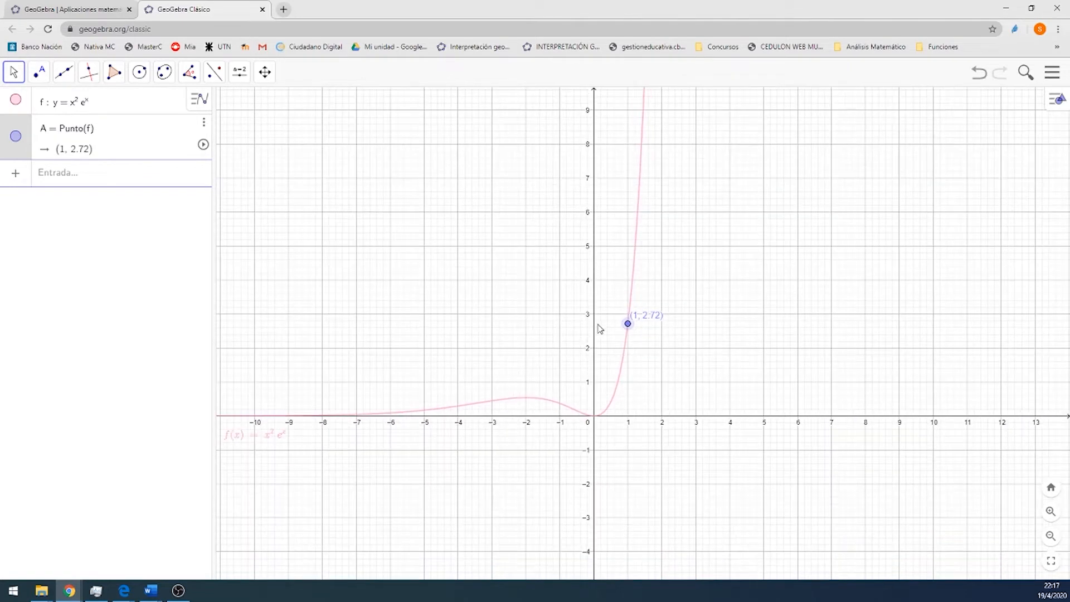
{"action": "scroll", "coordinate": [599, 329], "scroll_direction": "down", "scroll_amount": 1}
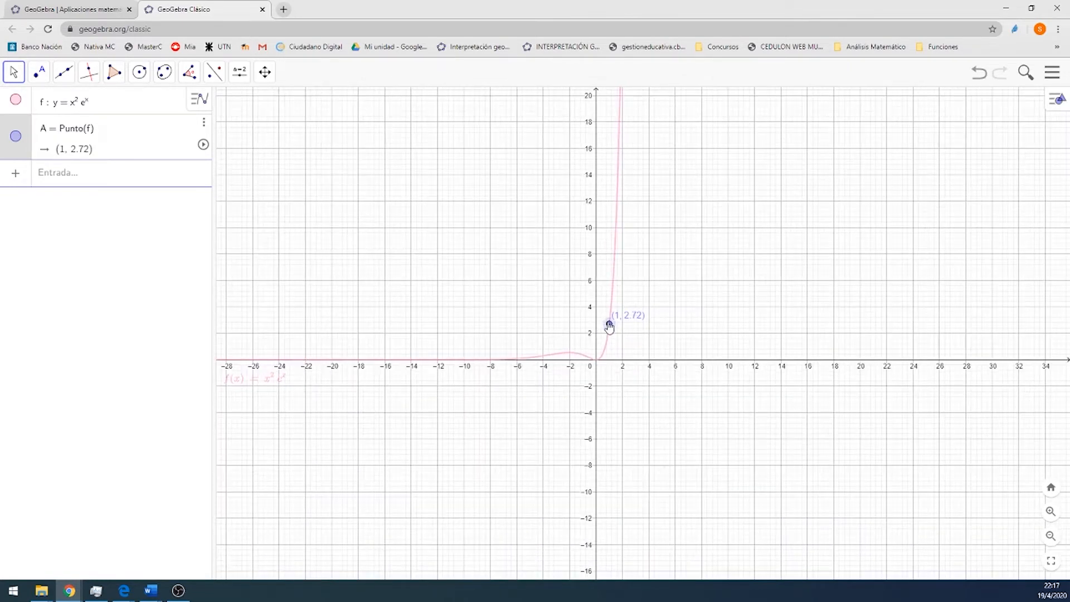
{"action": "left_click_drag", "start_coordinate": [609, 323], "coordinate": [587, 341]}
Move point A along the curve's negative branch to about (-5.84, 0.1)
{"action": "scroll", "coordinate": [476, 353], "scroll_direction": "down", "scroll_amount": 2}
{"action": "scroll", "coordinate": [477, 353], "scroll_direction": "up", "scroll_amount": 8}
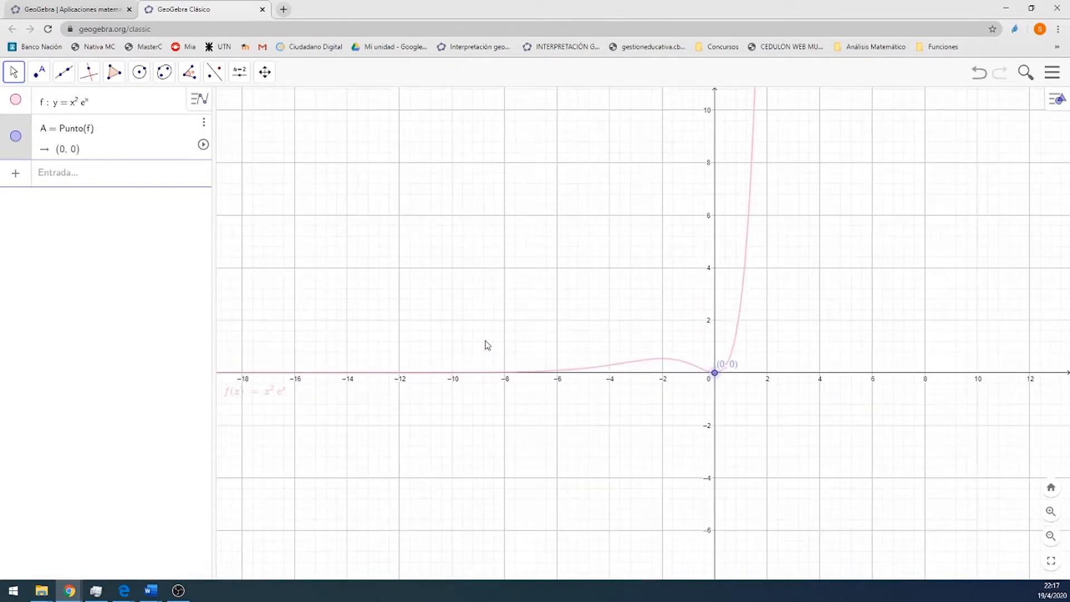
{"action": "scroll", "coordinate": [485, 345], "scroll_direction": "up", "scroll_amount": 5}
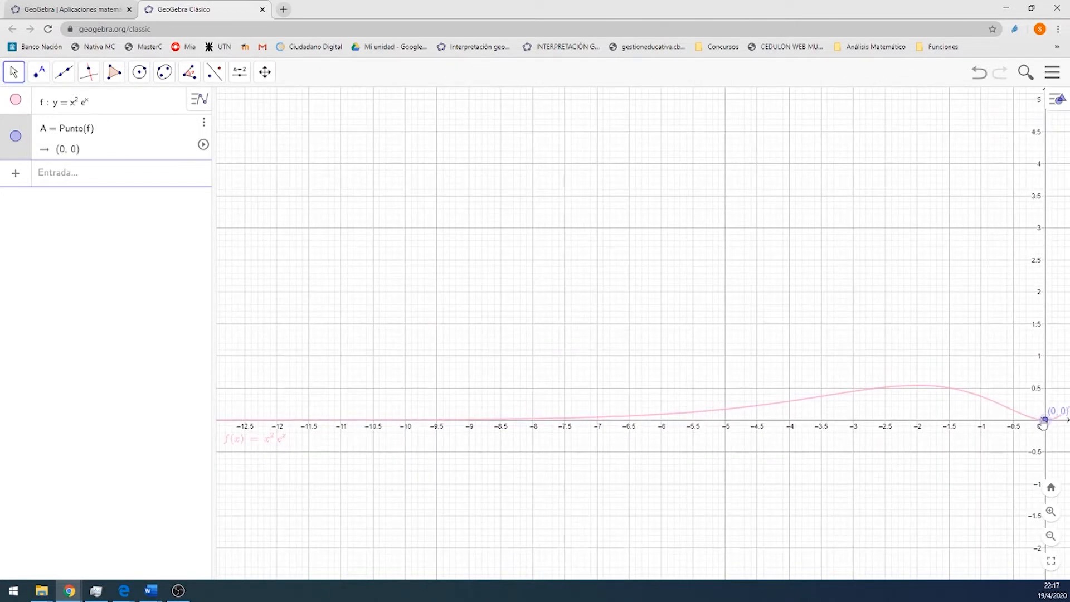
{"action": "left_click_drag", "start_coordinate": [1048, 422], "coordinate": [671, 420]}
{"action": "scroll", "coordinate": [614, 415], "scroll_direction": "down", "scroll_amount": 4}
{"action": "scroll", "coordinate": [541, 394], "scroll_direction": "down", "scroll_amount": 8}
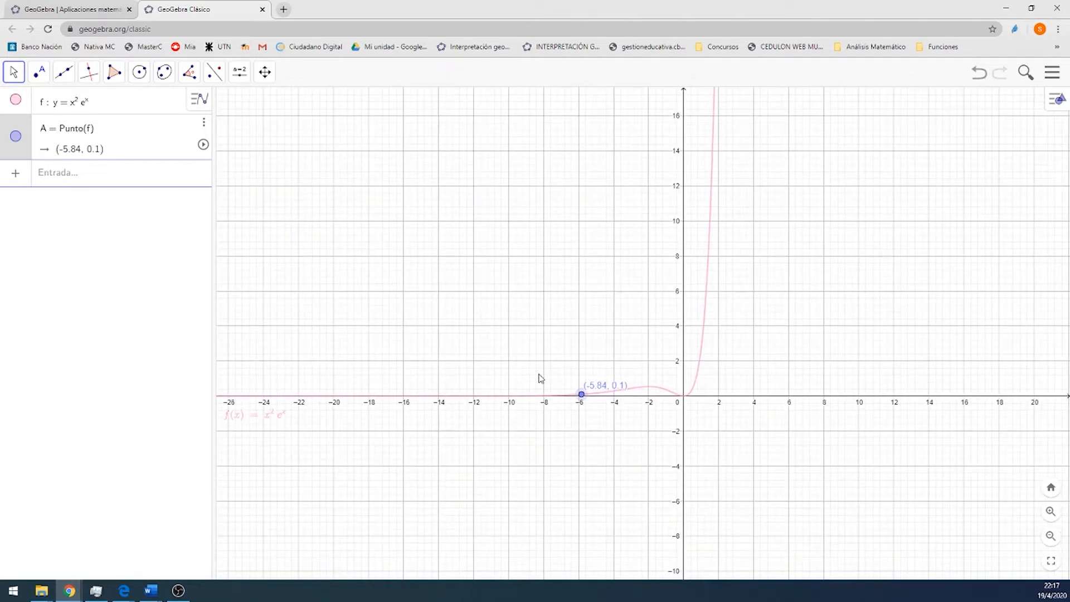
{"action": "left_click_drag", "start_coordinate": [819, 384], "coordinate": [767, 374]}
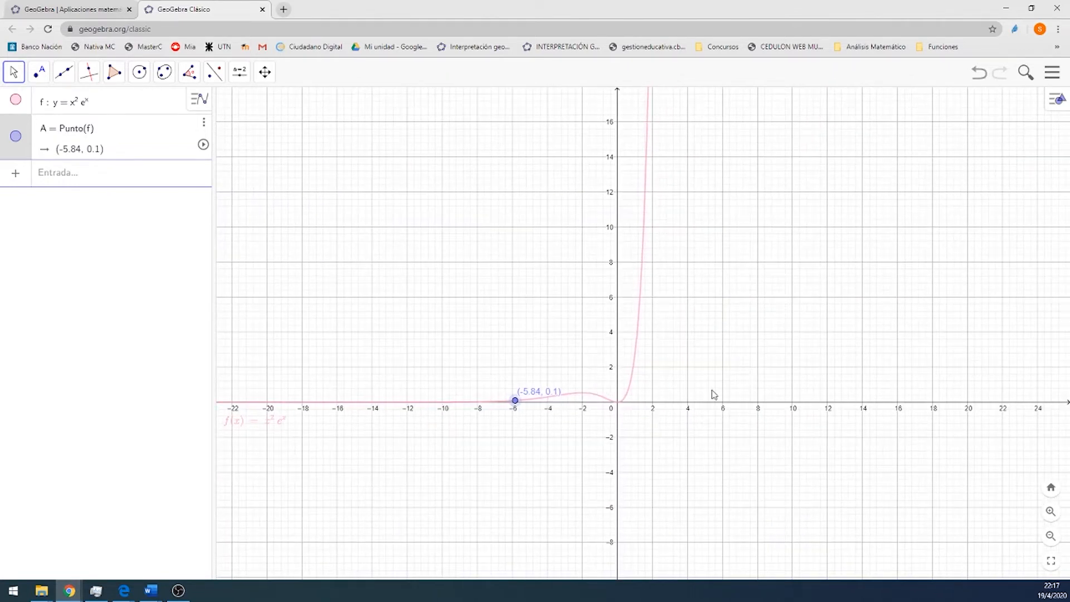
{"action": "scroll", "coordinate": [714, 394], "scroll_direction": "up", "scroll_amount": 10}
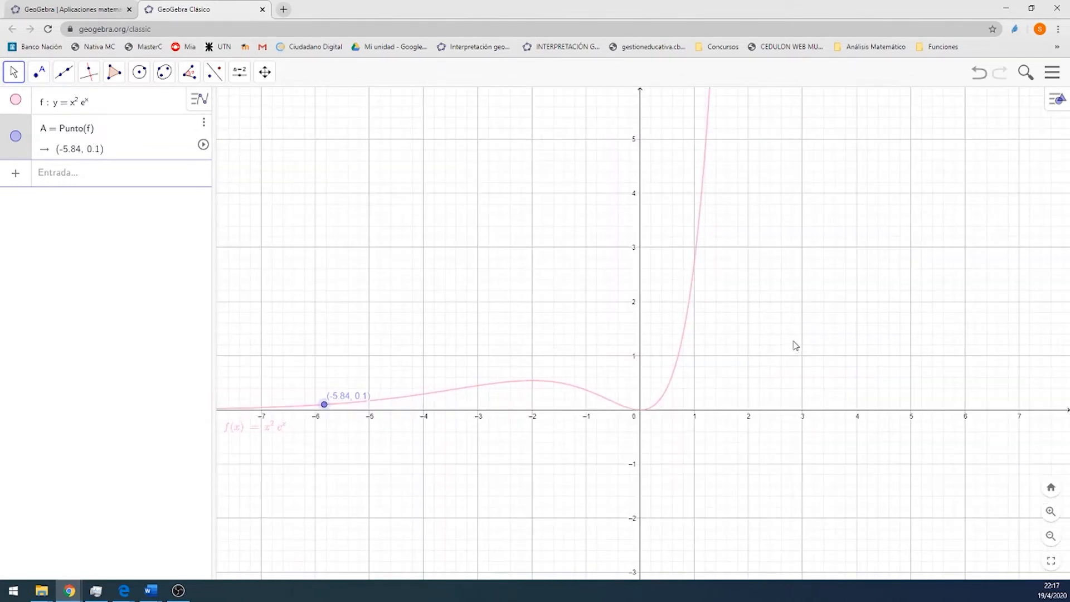
Create the asymptote of function f with the command Asíntota(f)
{"action": "left_click", "coordinate": [68, 172]}
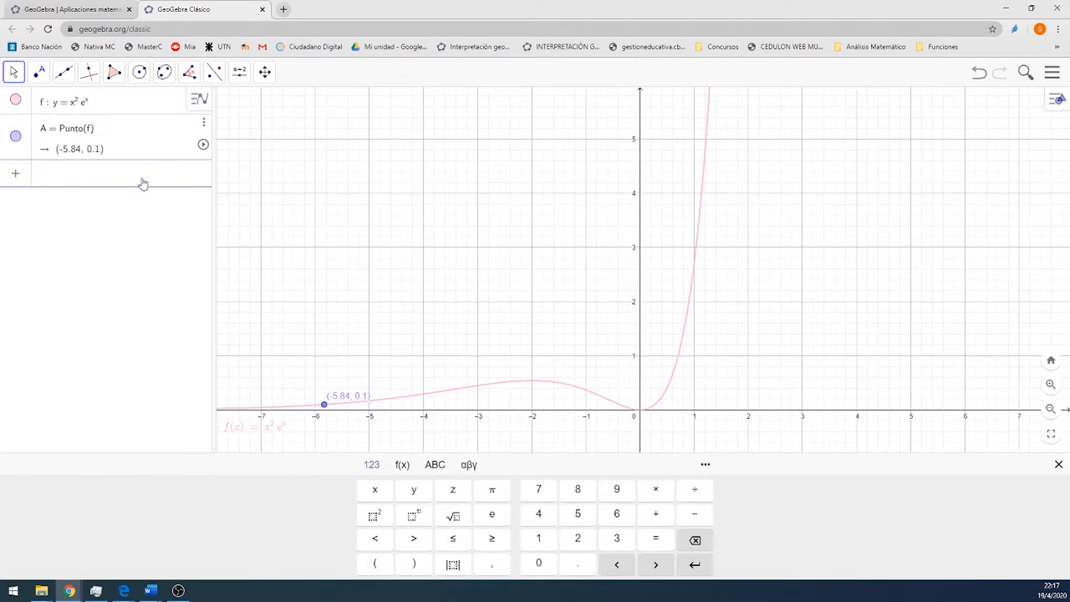
{"action": "type", "text": "asint"}
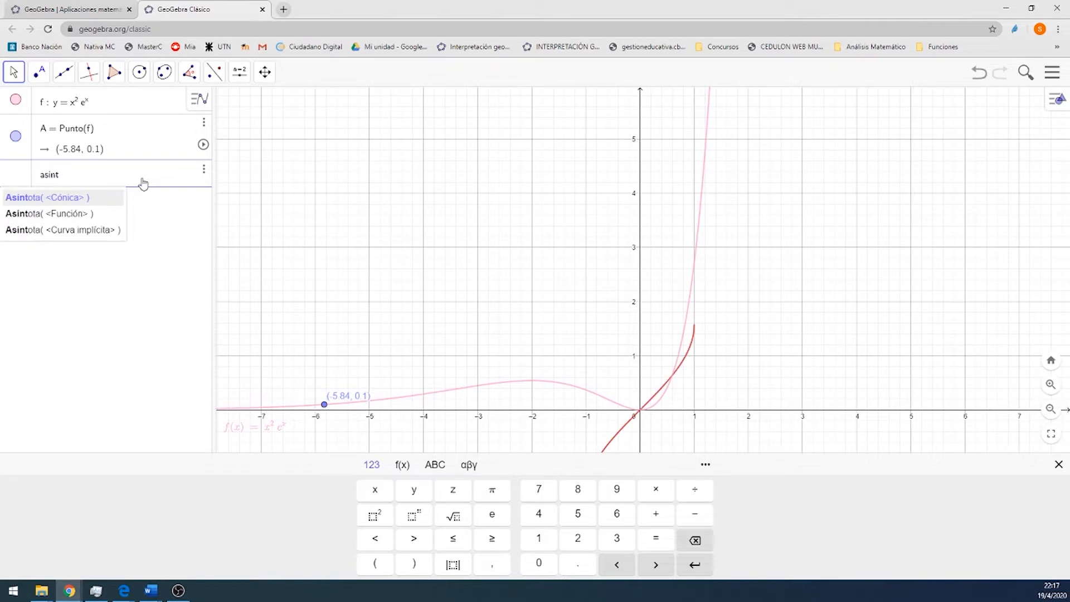
{"action": "left_click", "coordinate": [78, 215]}
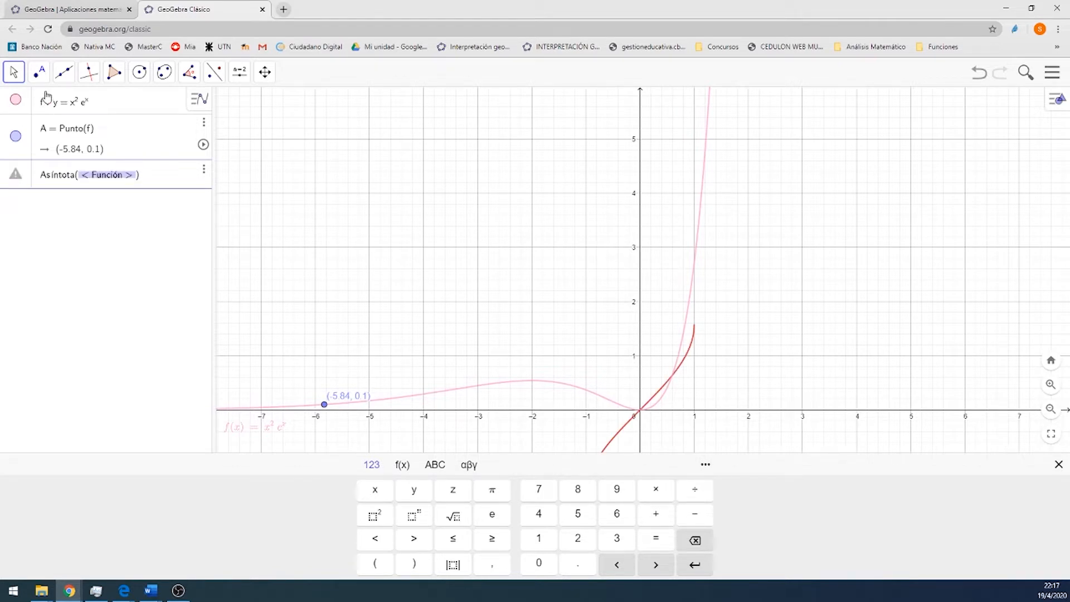
{"action": "type", "text": "f"}
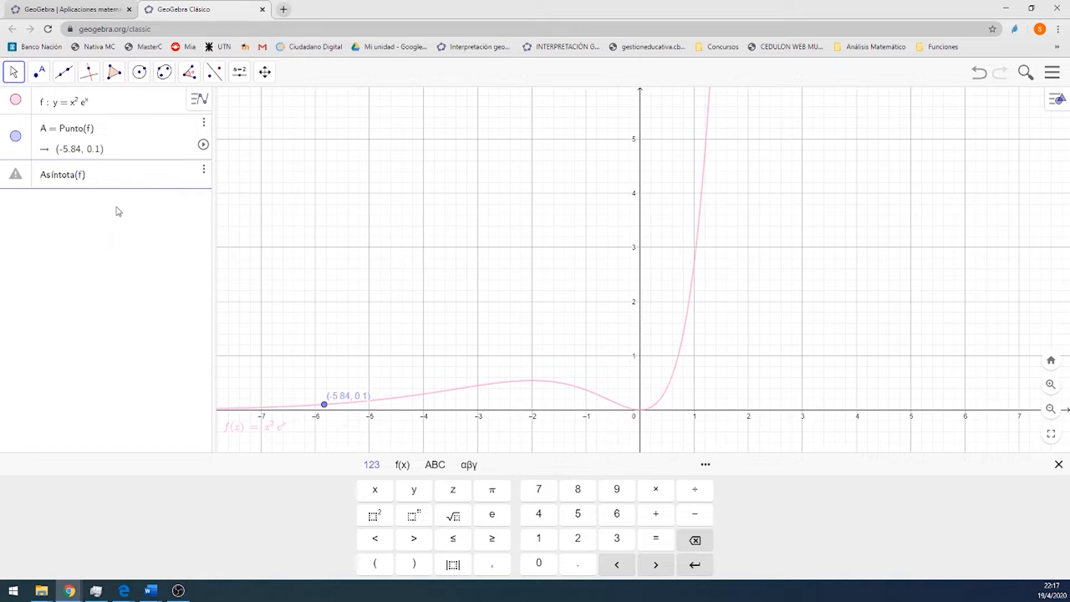
{"action": "key", "text": "Return"}
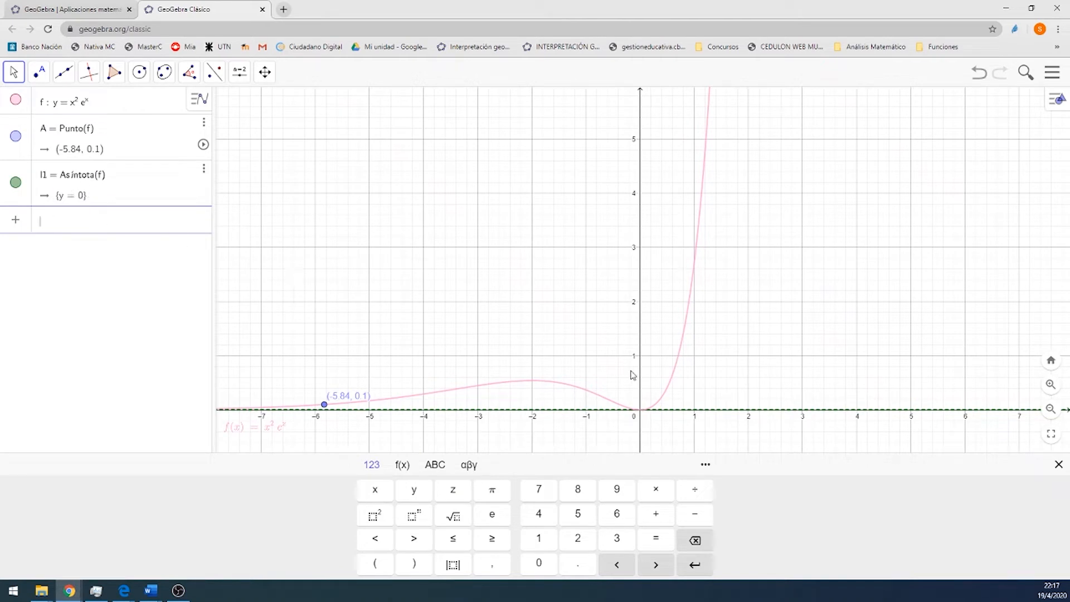
{"action": "left_click", "coordinate": [738, 371]}
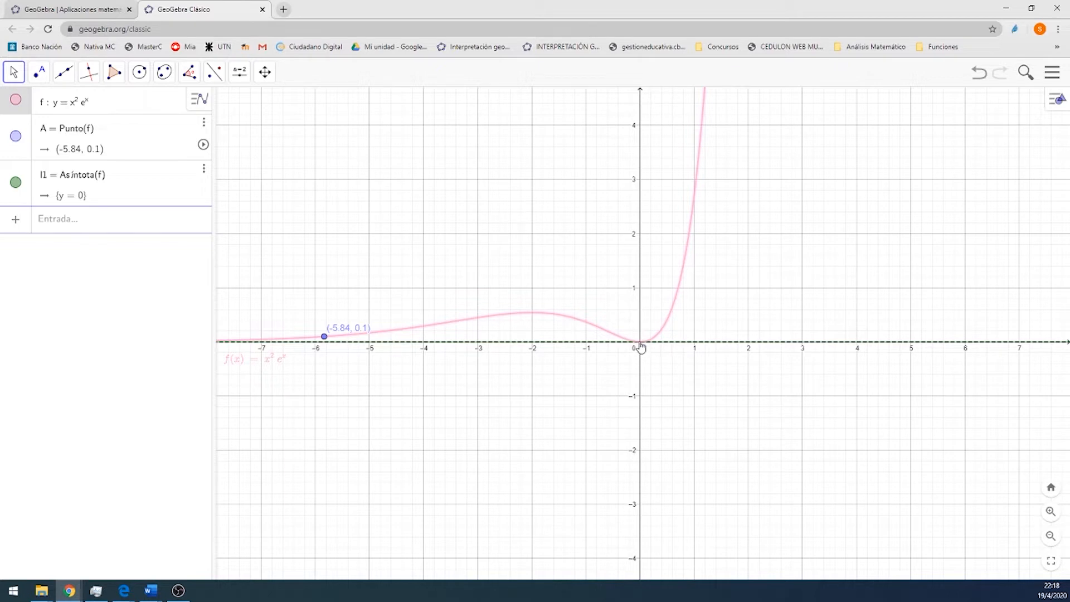
Mark the intersection point of function f with the x-axis using the Intersección tool
{"action": "left_click", "coordinate": [118, 221]}
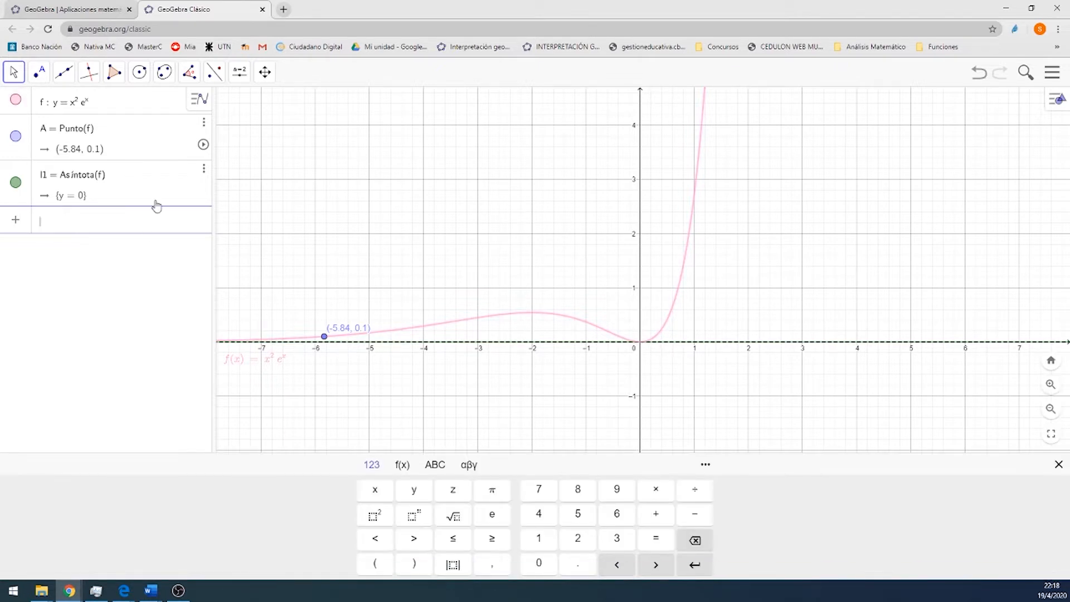
{"action": "left_click", "coordinate": [35, 75]}
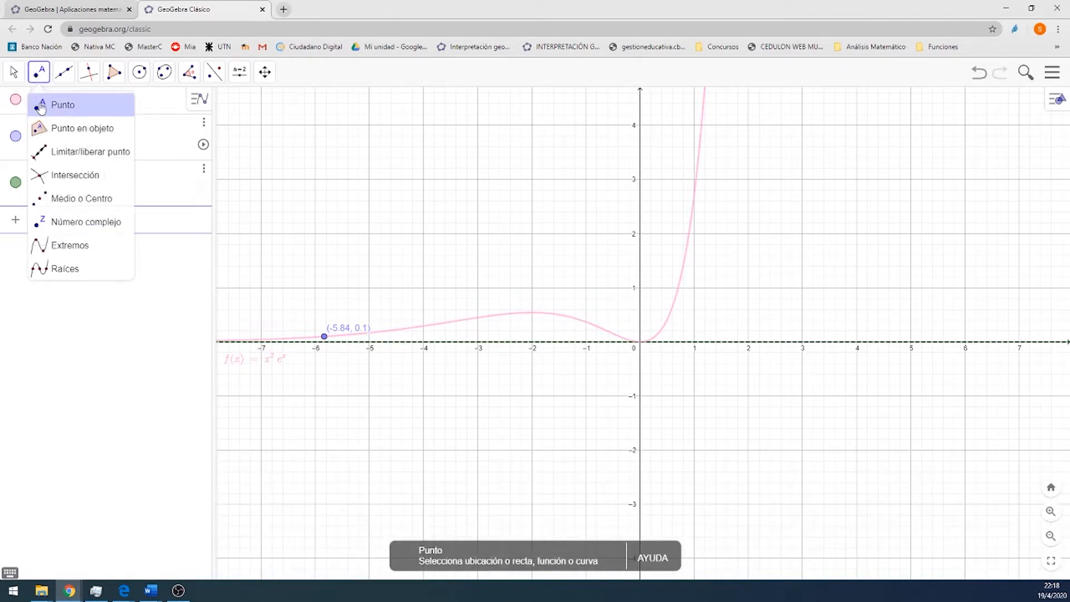
{"action": "left_click", "coordinate": [62, 178]}
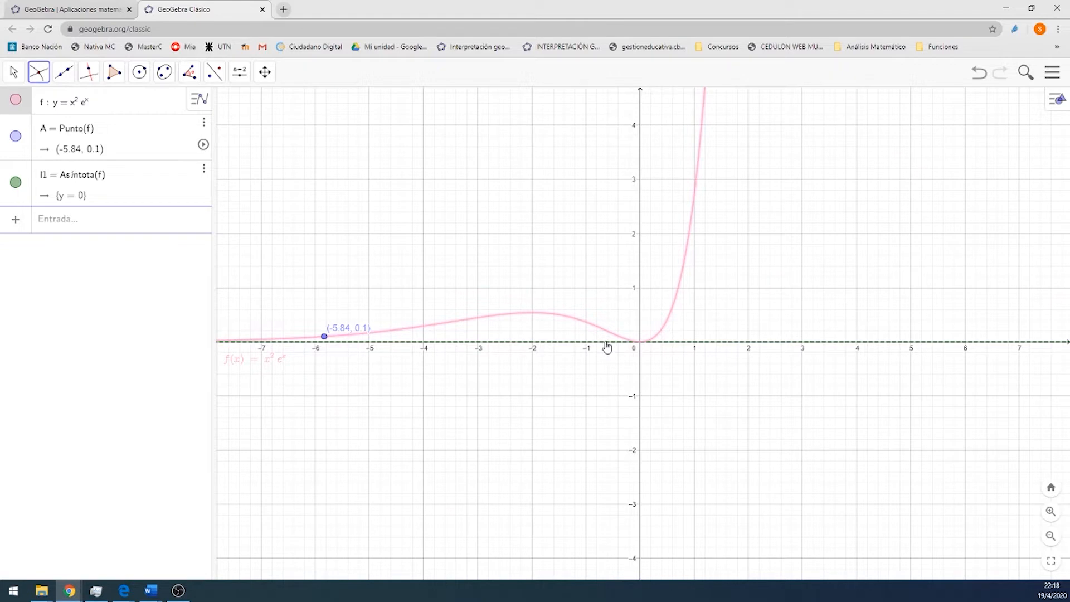
{"action": "left_click", "coordinate": [608, 346]}
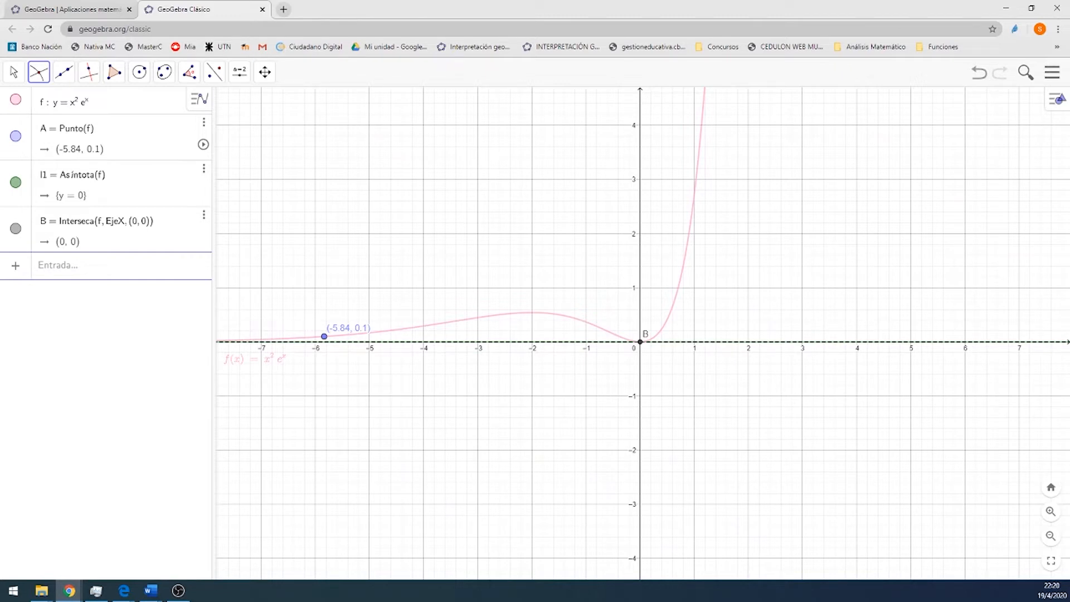
Hide function f, point A, the asymptote of f and intersection point B in the graph
{"action": "left_click", "coordinate": [15, 100]}
{"action": "left_click", "coordinate": [15, 136]}
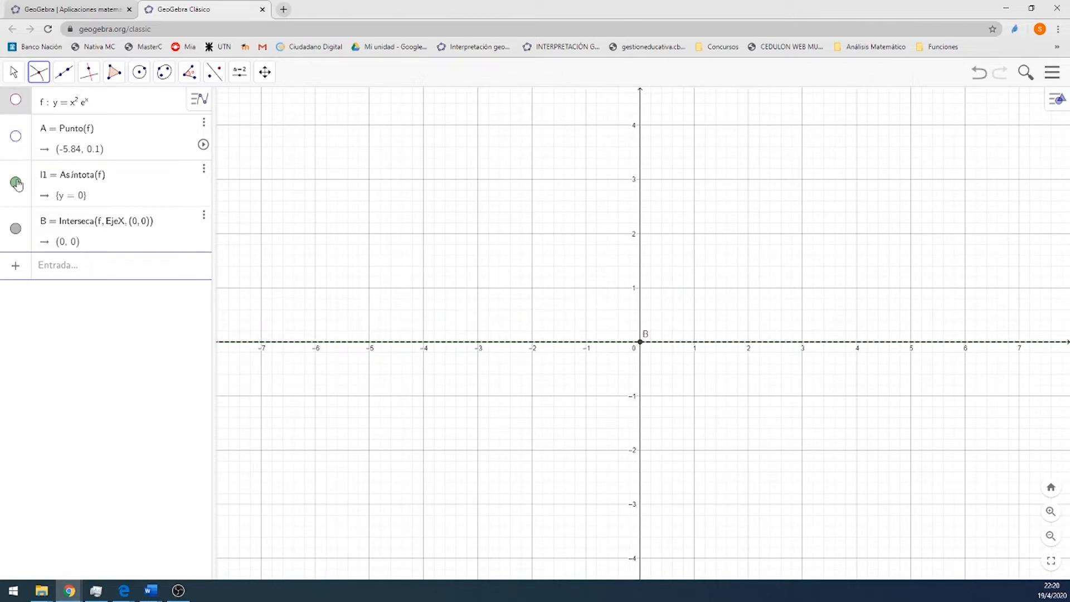
{"action": "left_click", "coordinate": [15, 228]}
Enter the rational function y = (x + 3)/(x − 2) as a new object
{"action": "left_click", "coordinate": [100, 274]}
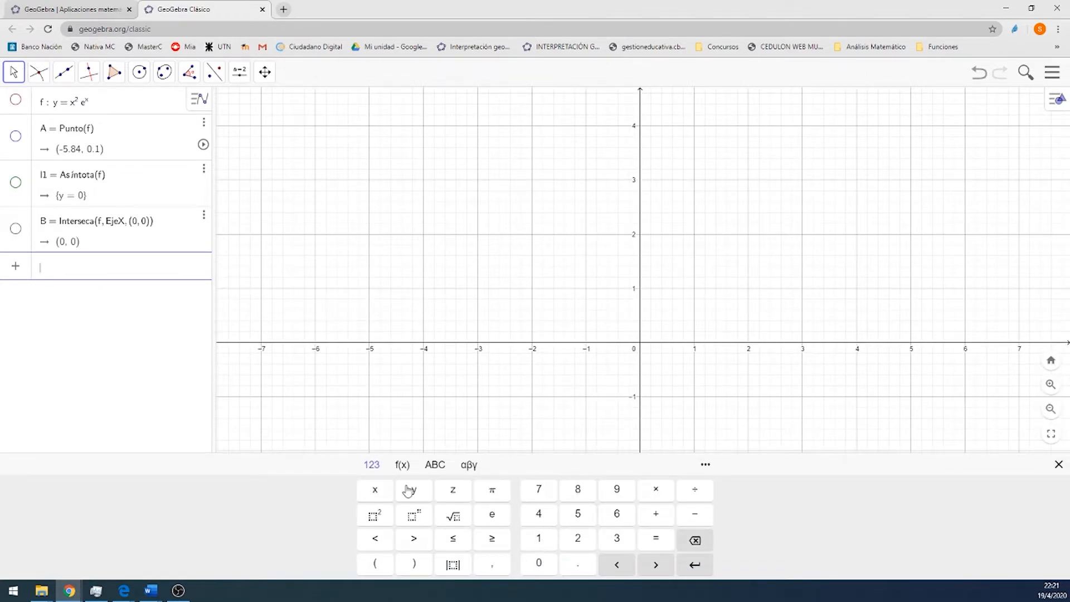
{"action": "left_click", "coordinate": [418, 494]}
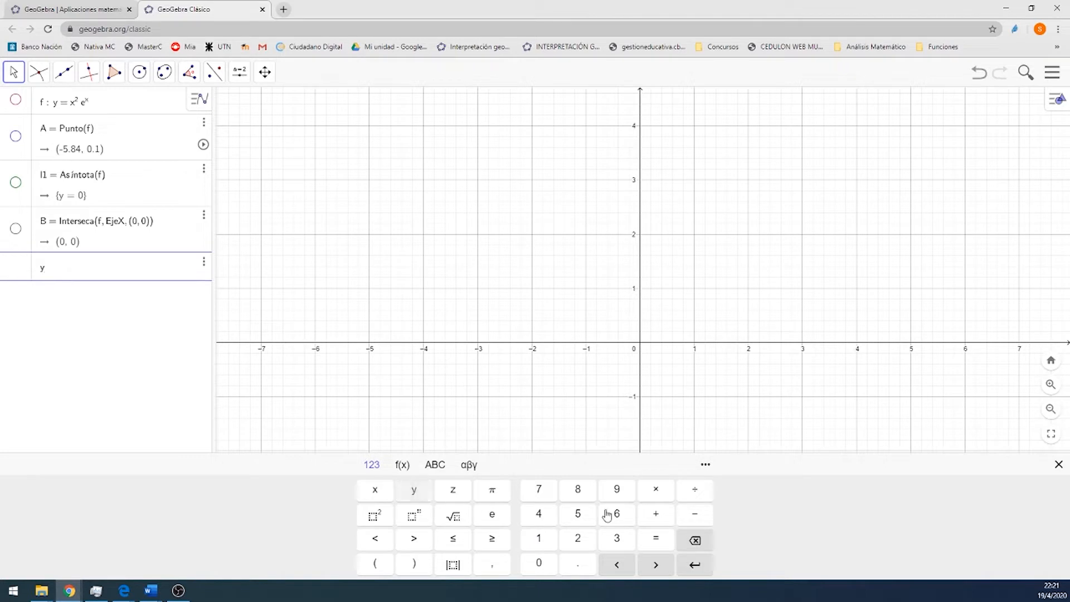
{"action": "left_click", "coordinate": [653, 539]}
{"action": "left_click", "coordinate": [374, 570]}
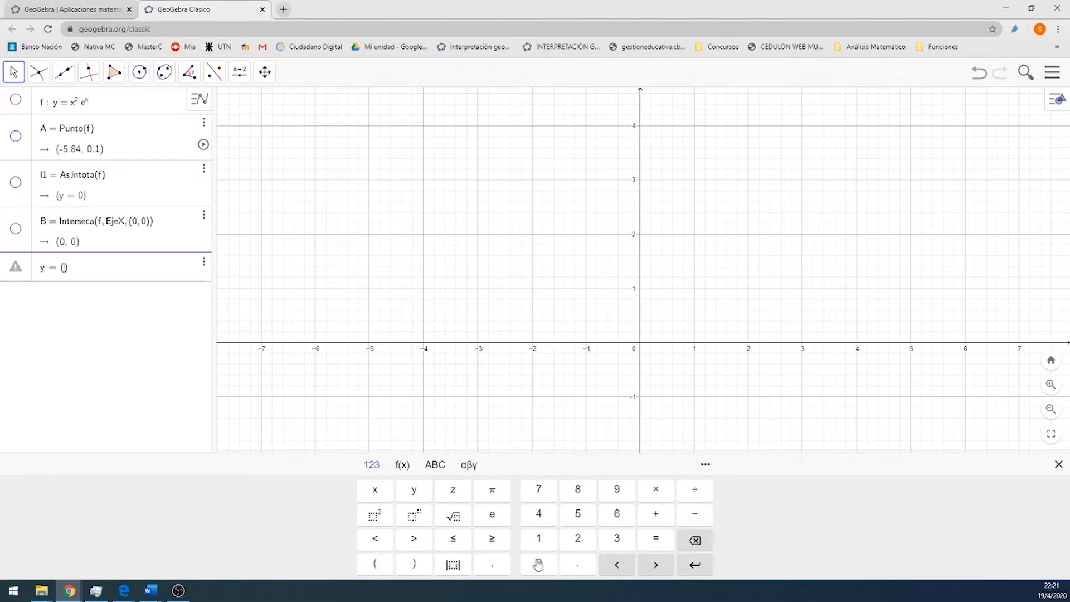
{"action": "left_click", "coordinate": [370, 496]}
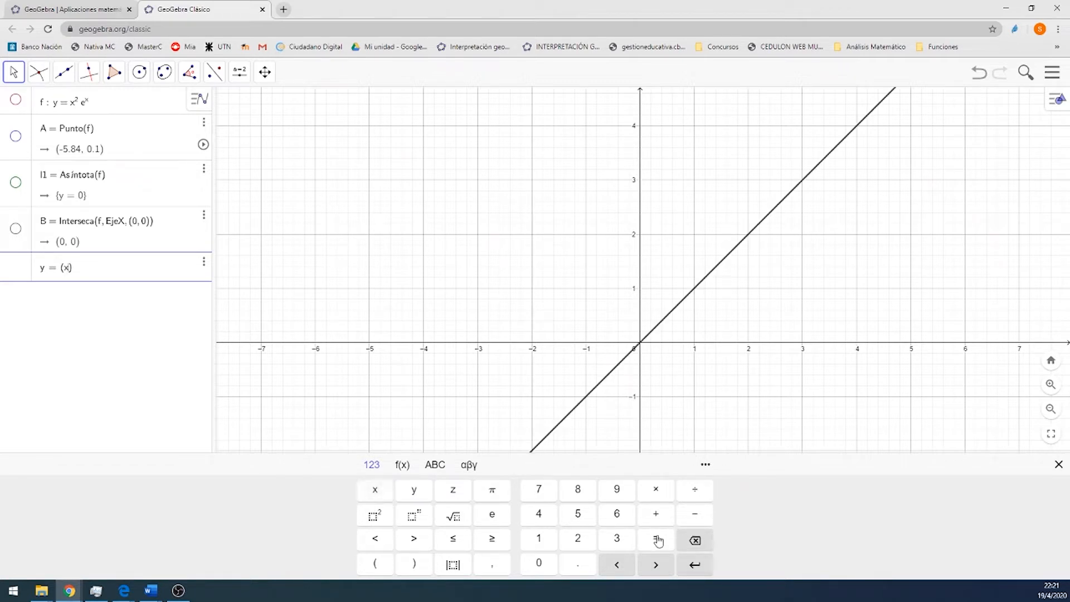
{"action": "left_click", "coordinate": [656, 514]}
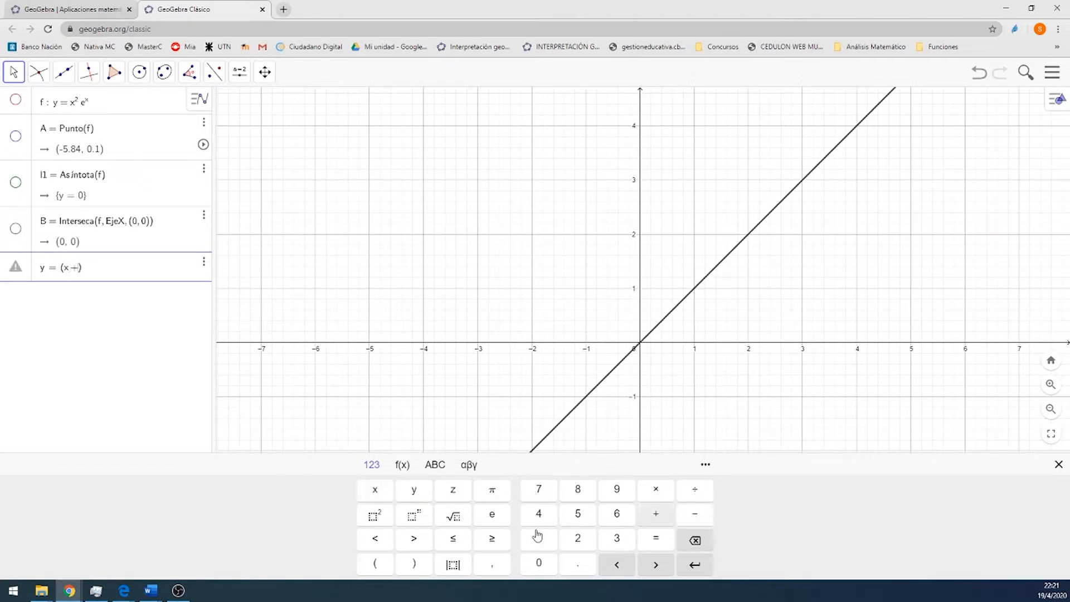
{"action": "left_click", "coordinate": [617, 537]}
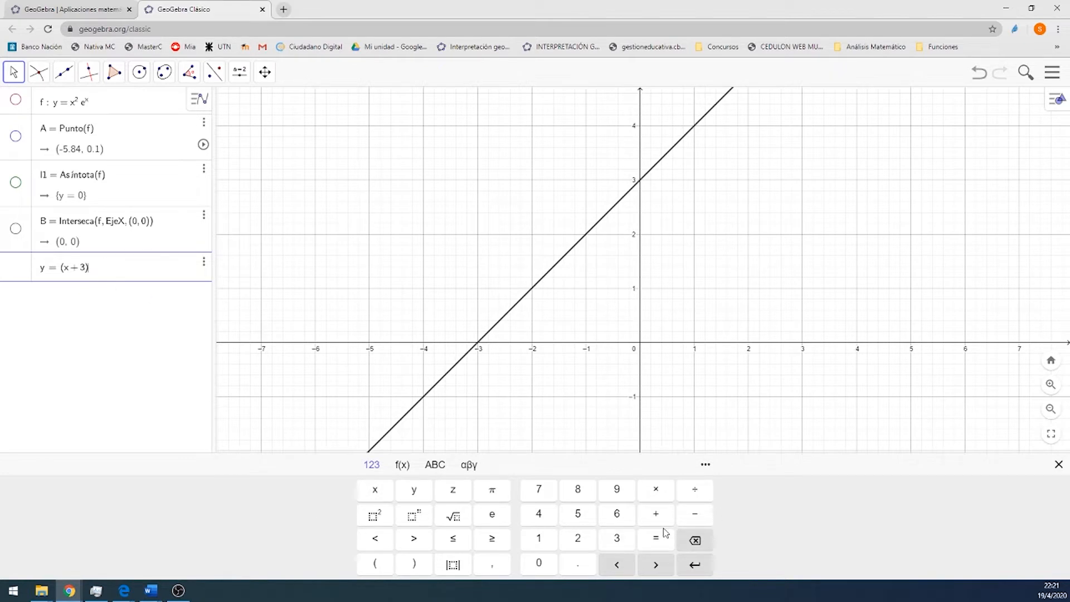
{"action": "left_click", "coordinate": [693, 490]}
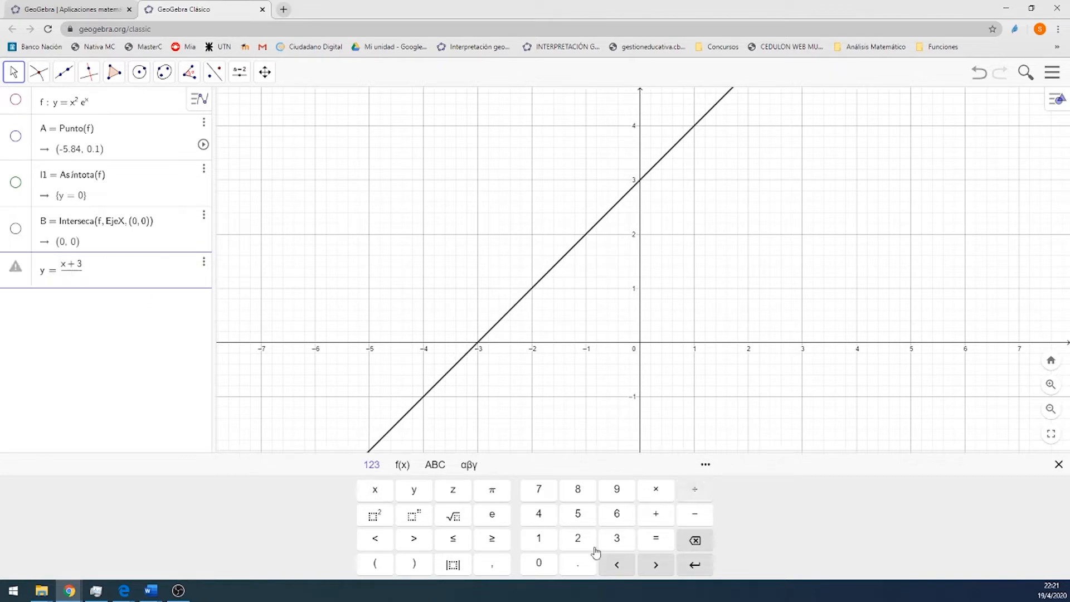
{"action": "left_click", "coordinate": [373, 566]}
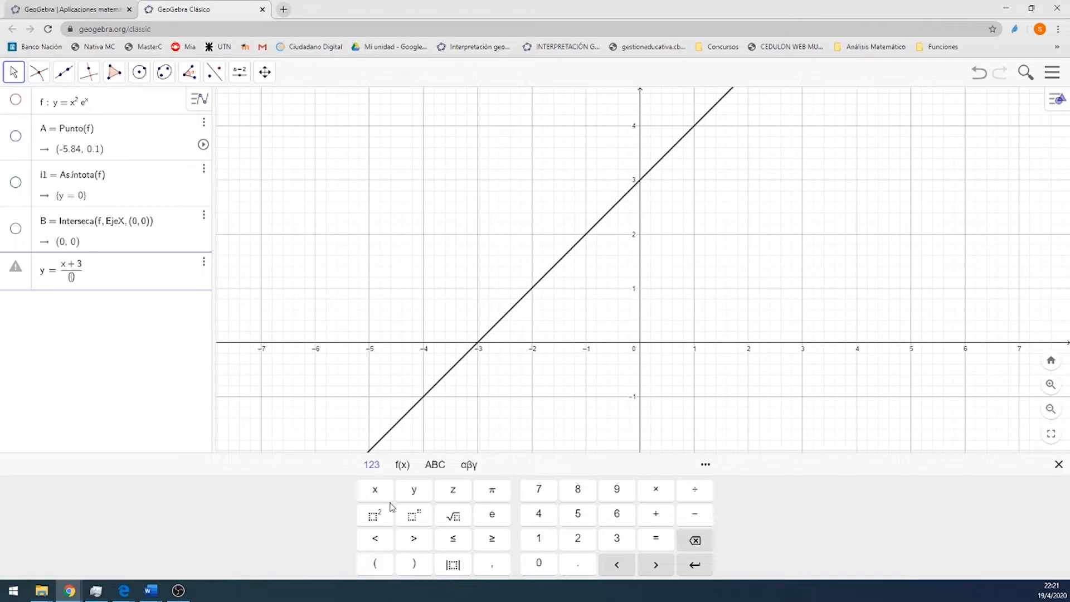
{"action": "left_click", "coordinate": [374, 489]}
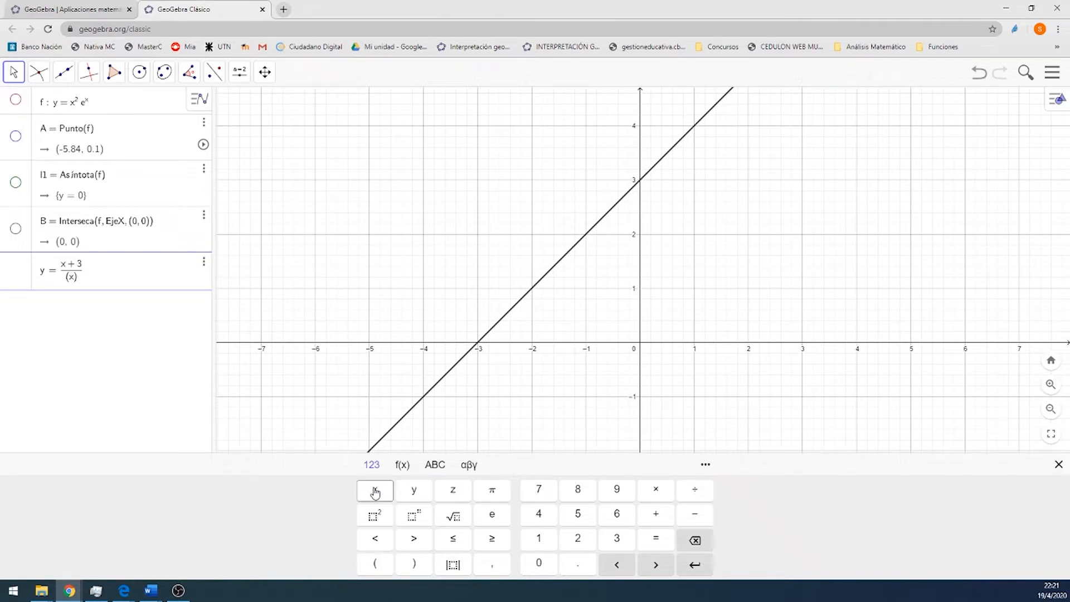
{"action": "left_click", "coordinate": [694, 513]}
{"action": "left_click", "coordinate": [579, 541]}
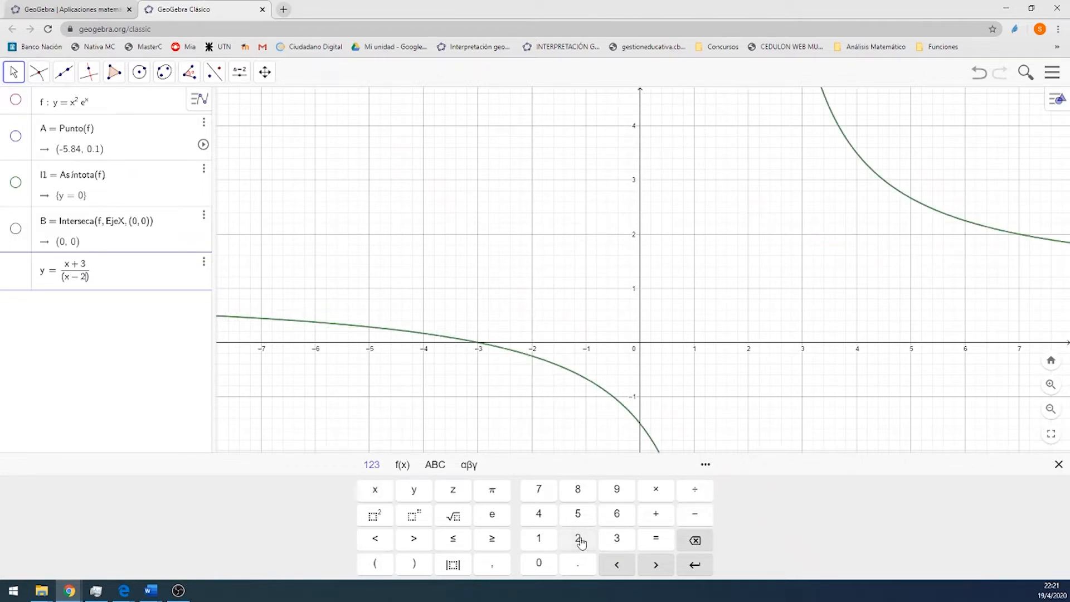
{"action": "left_click", "coordinate": [695, 565]}
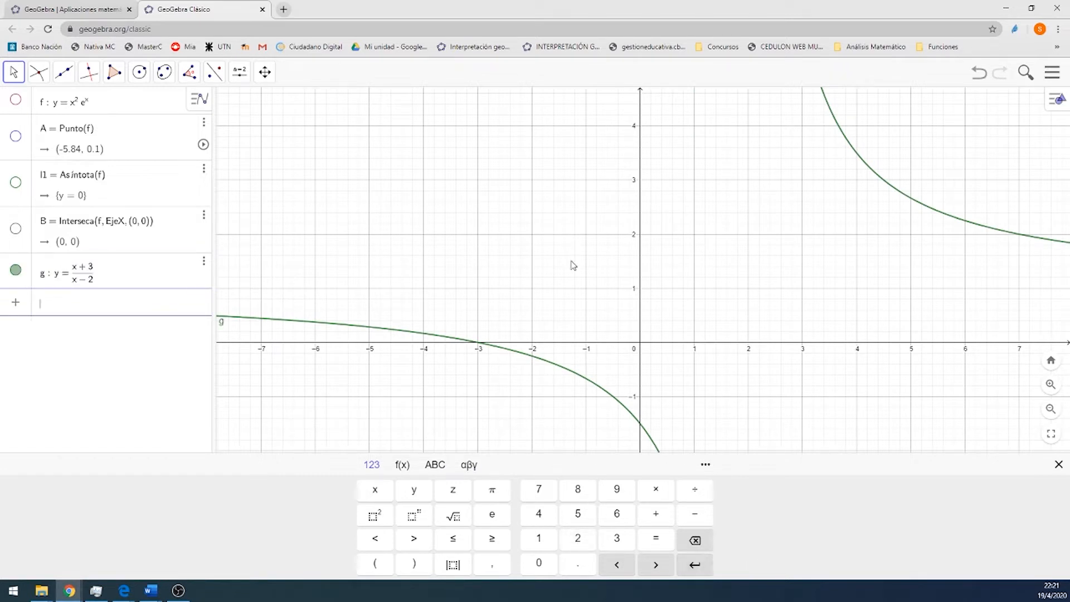
Create the asymptotes of function g with the command Asíntota(g)
{"action": "scroll", "coordinate": [737, 276], "scroll_direction": "down", "scroll_amount": 5}
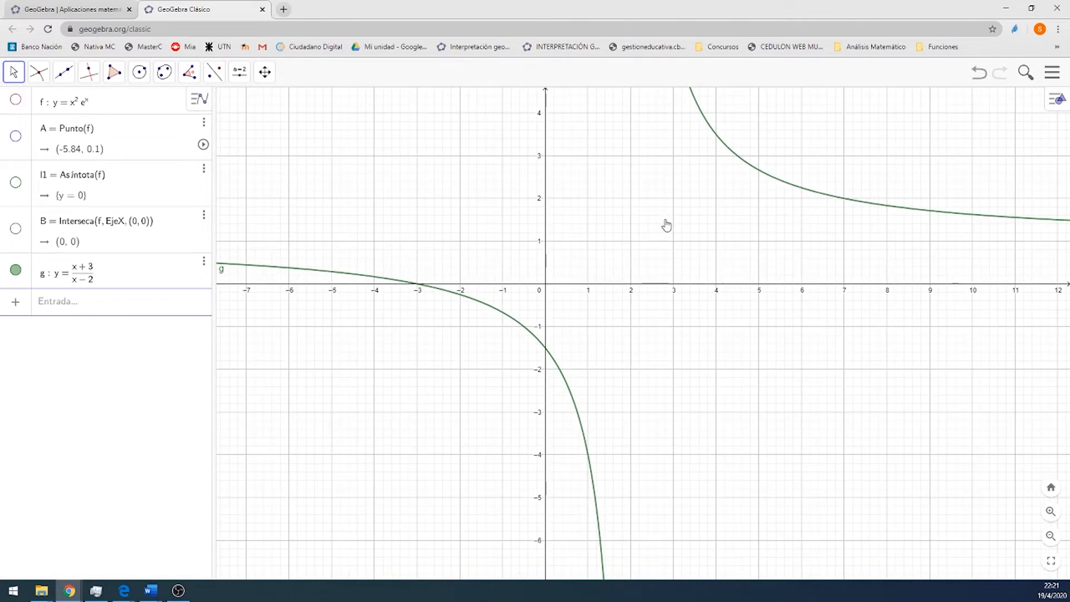
{"action": "scroll", "coordinate": [620, 243], "scroll_direction": "down", "scroll_amount": 2}
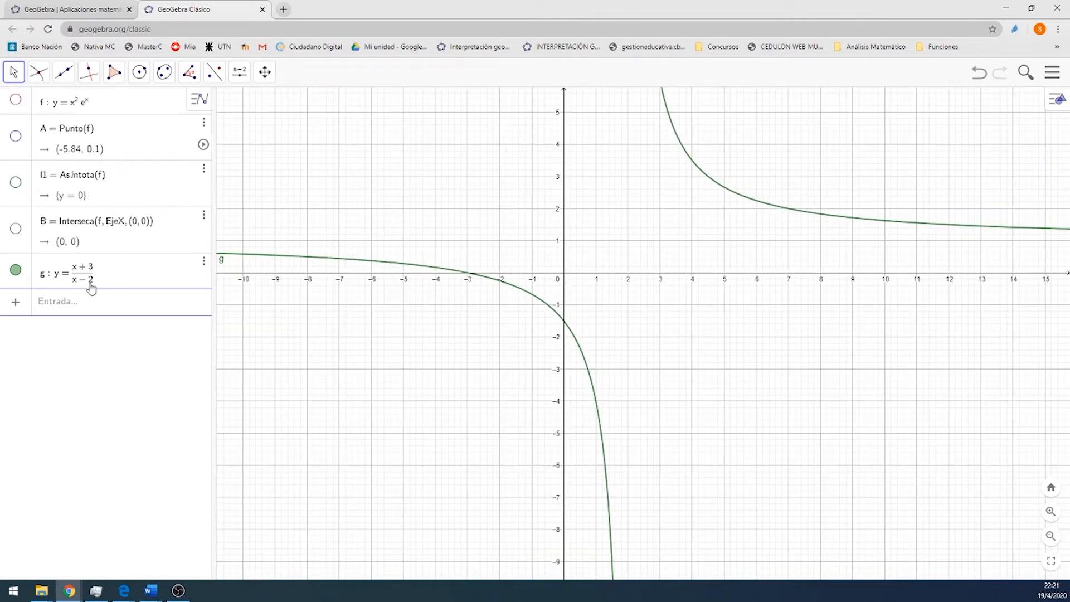
{"action": "left_click_drag", "start_coordinate": [395, 181], "coordinate": [383, 246]}
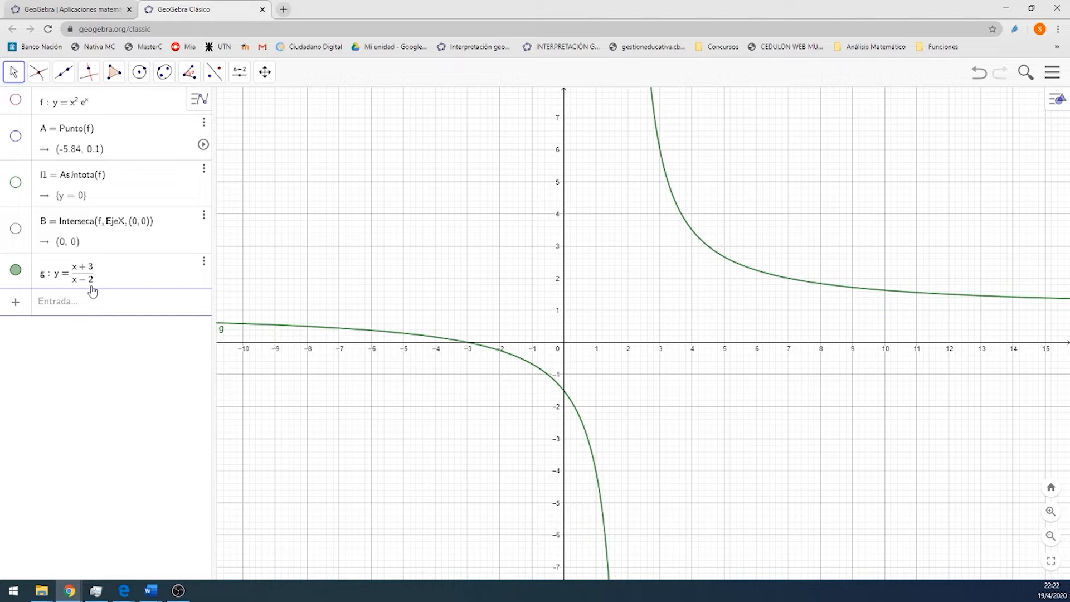
{"action": "left_click", "coordinate": [70, 307]}
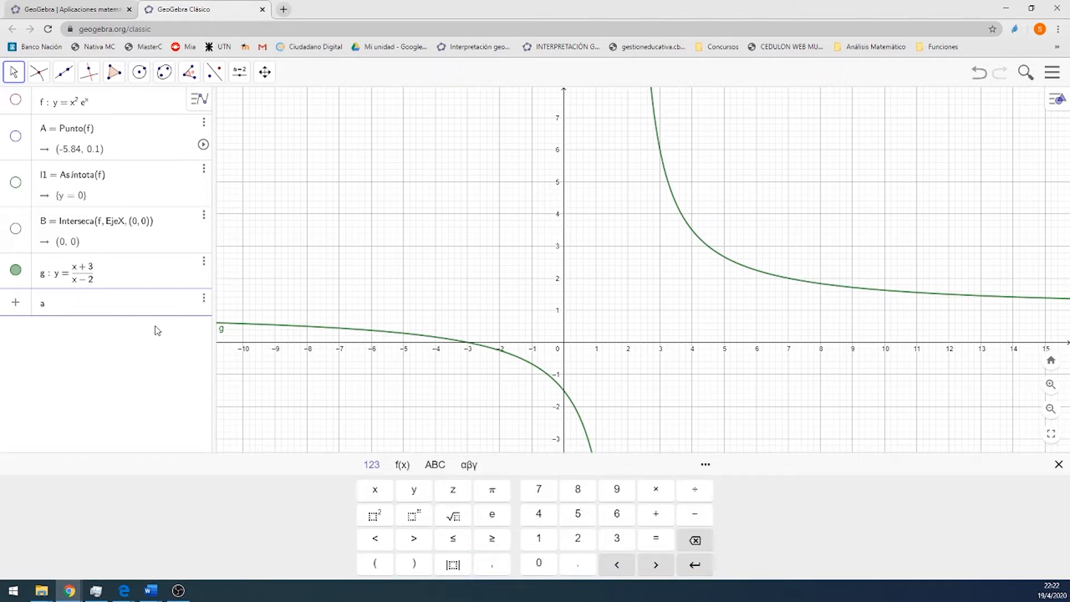
{"action": "type", "text": "asin"}
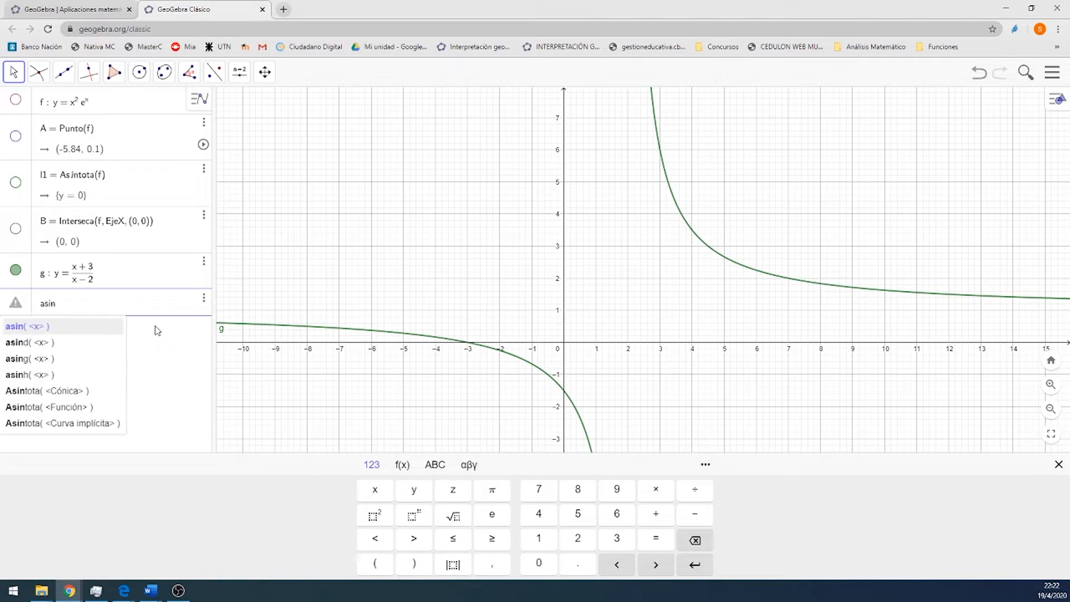
{"action": "left_click", "coordinate": [76, 410]}
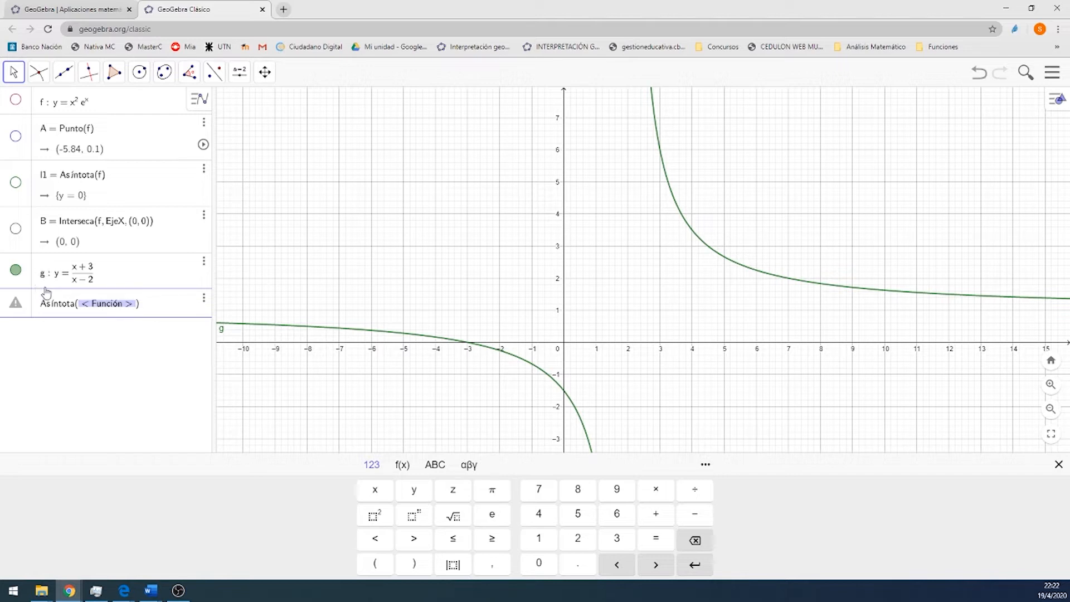
{"action": "type", "text": "g"}
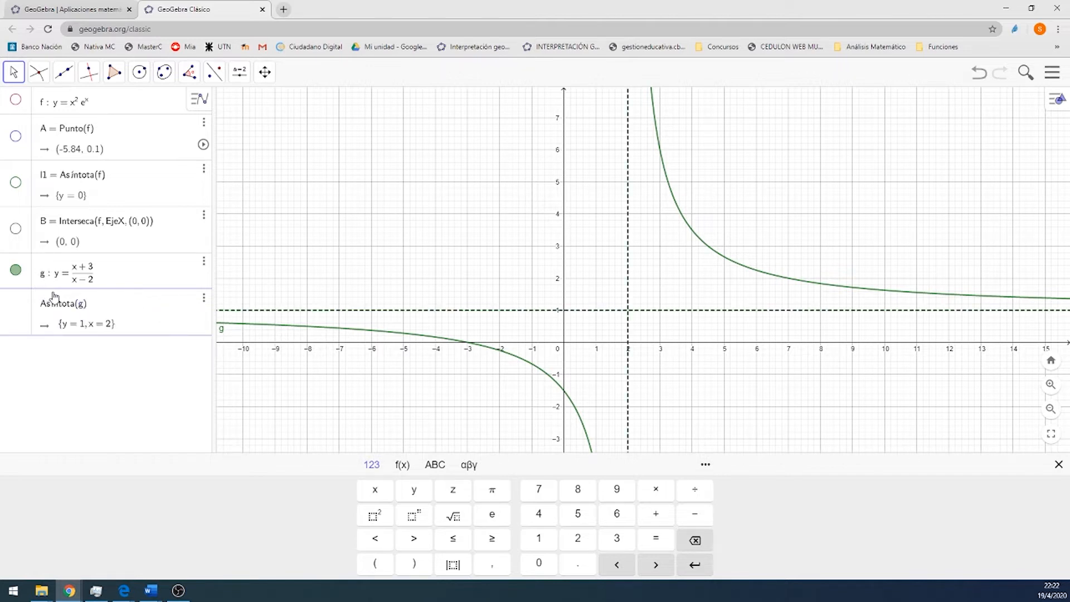
{"action": "key", "text": "Return"}
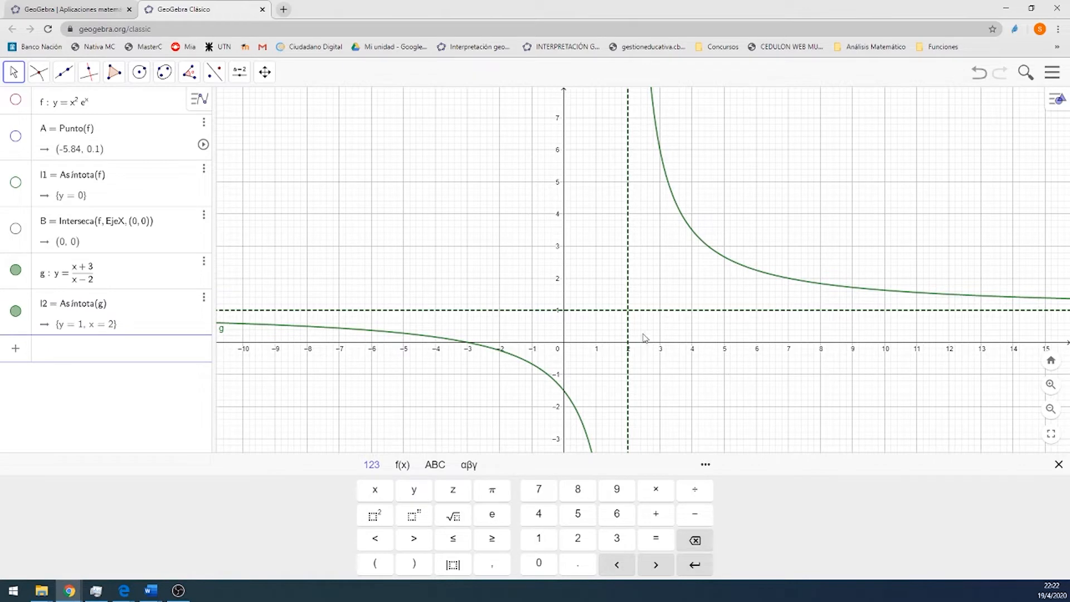
Set function g's label to show its name and value (Nombre y valor) and color the curve light blue (#0099FF)
{"action": "left_click_drag", "start_coordinate": [638, 330], "coordinate": [602, 308]}
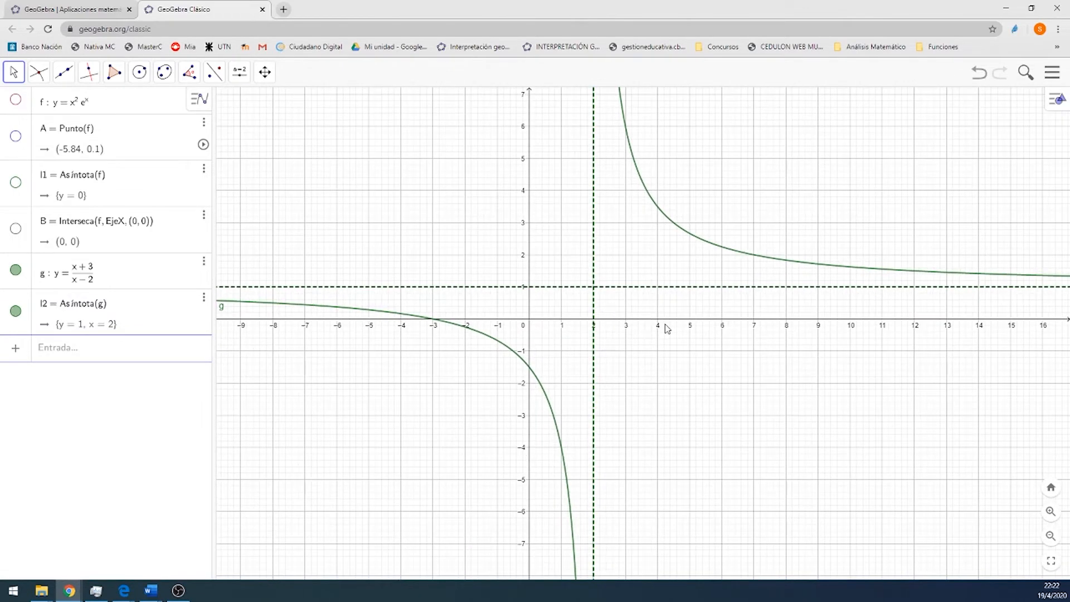
{"action": "scroll", "coordinate": [634, 308], "scroll_direction": "down", "scroll_amount": 3}
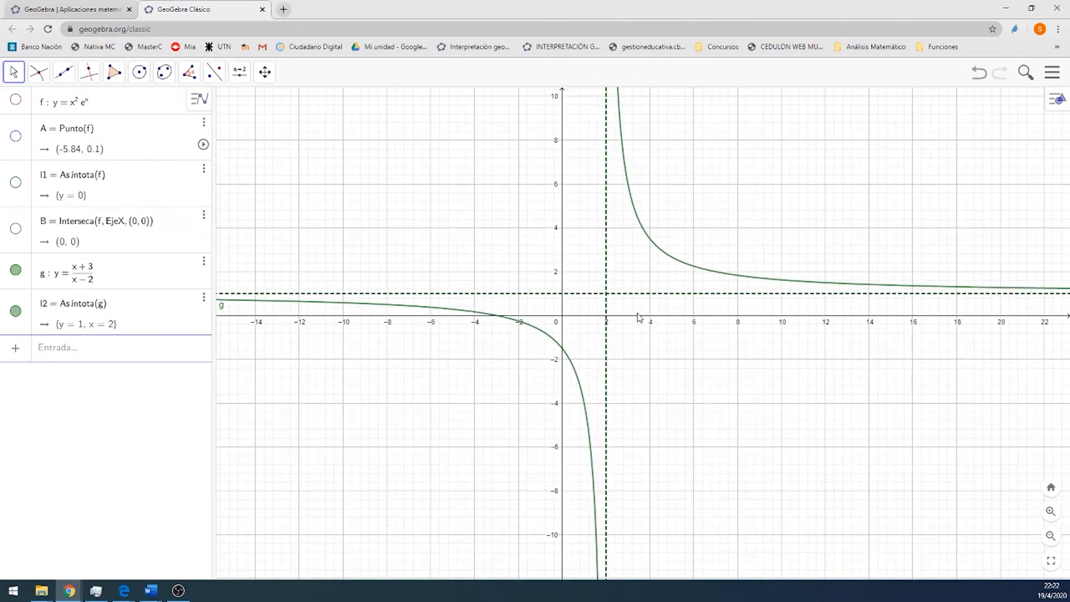
{"action": "left_click_drag", "start_coordinate": [657, 277], "coordinate": [625, 289]}
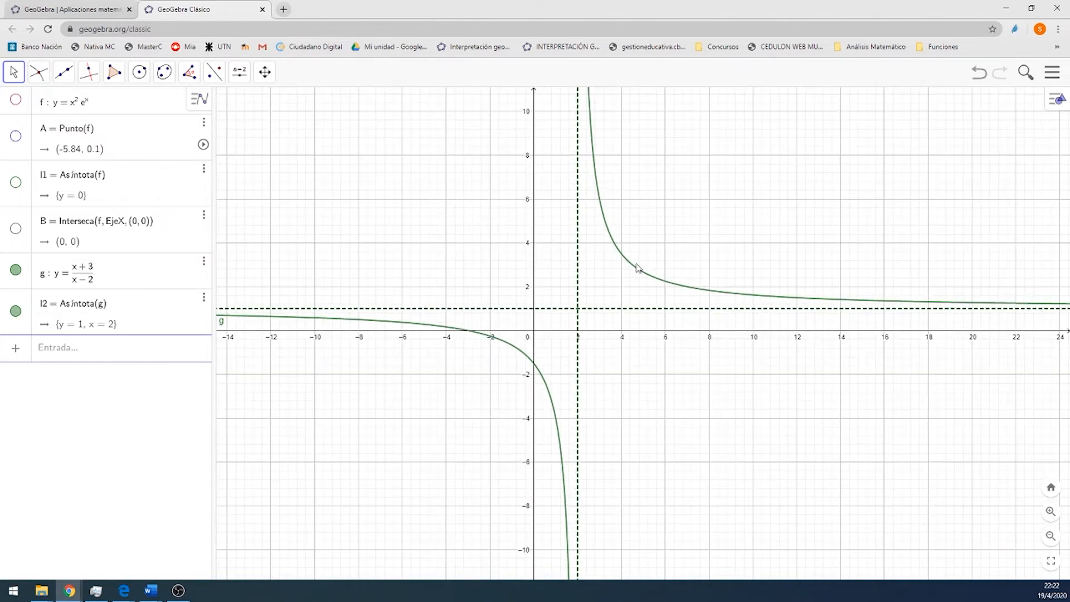
{"action": "right_click", "coordinate": [636, 270]}
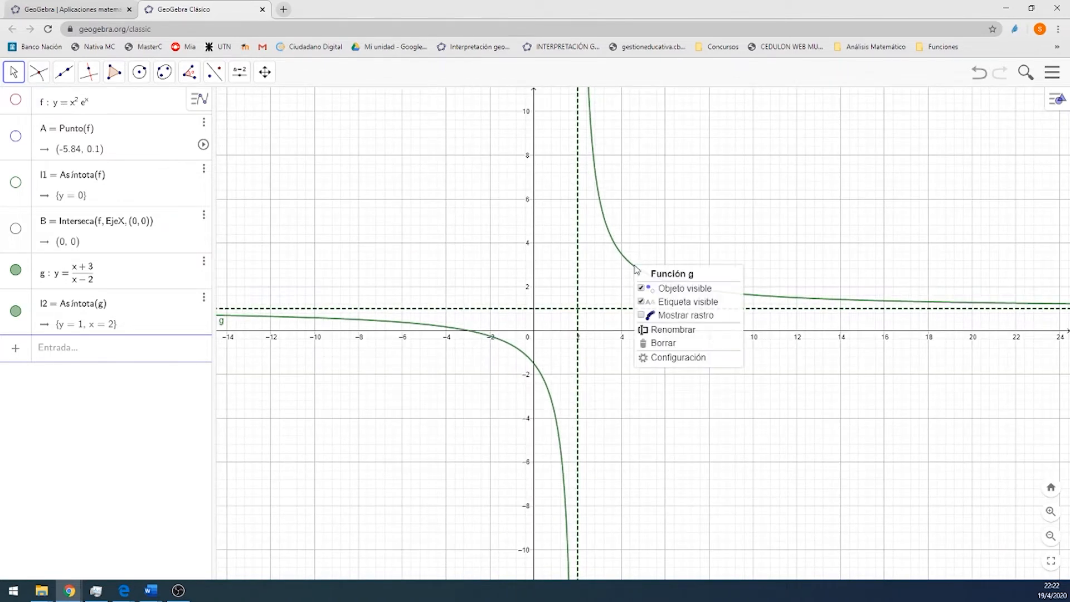
{"action": "left_click", "coordinate": [663, 358]}
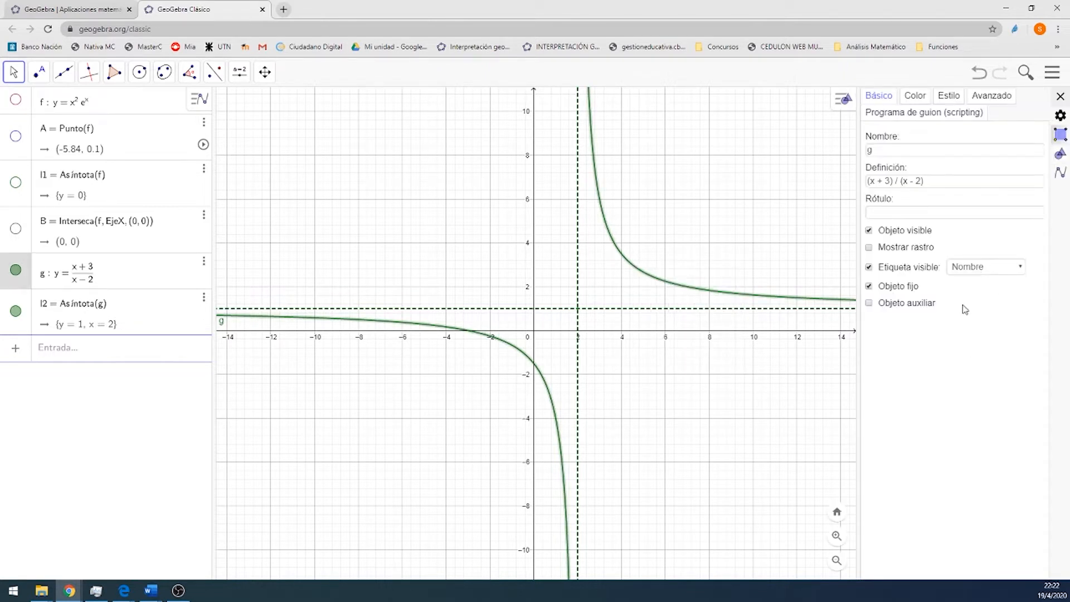
{"action": "left_click", "coordinate": [1021, 269]}
{"action": "left_click", "coordinate": [1009, 292]}
{"action": "left_click", "coordinate": [914, 96]}
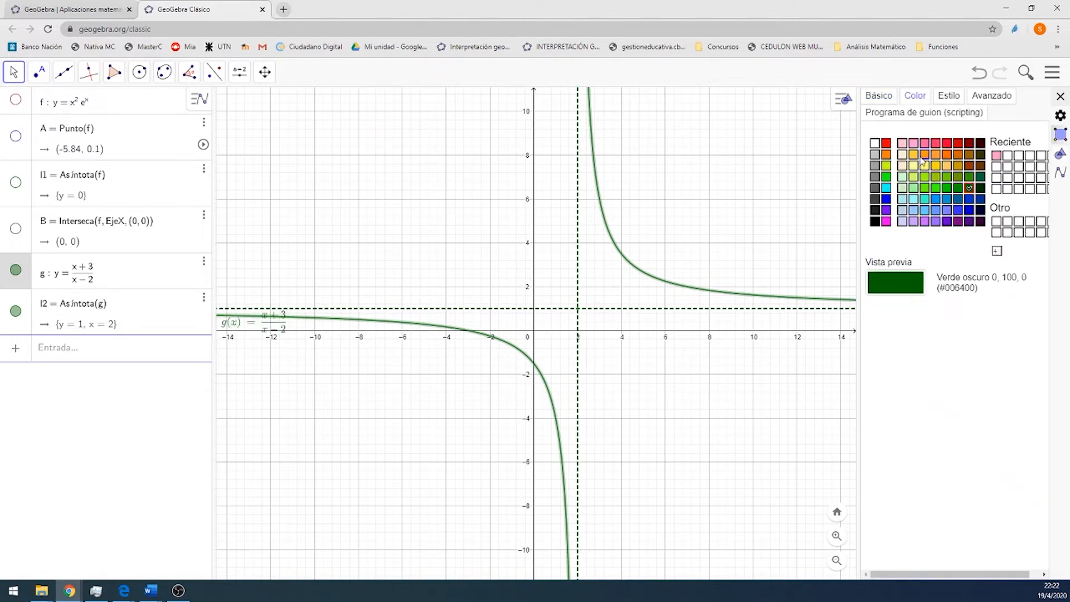
{"action": "left_click", "coordinate": [936, 200]}
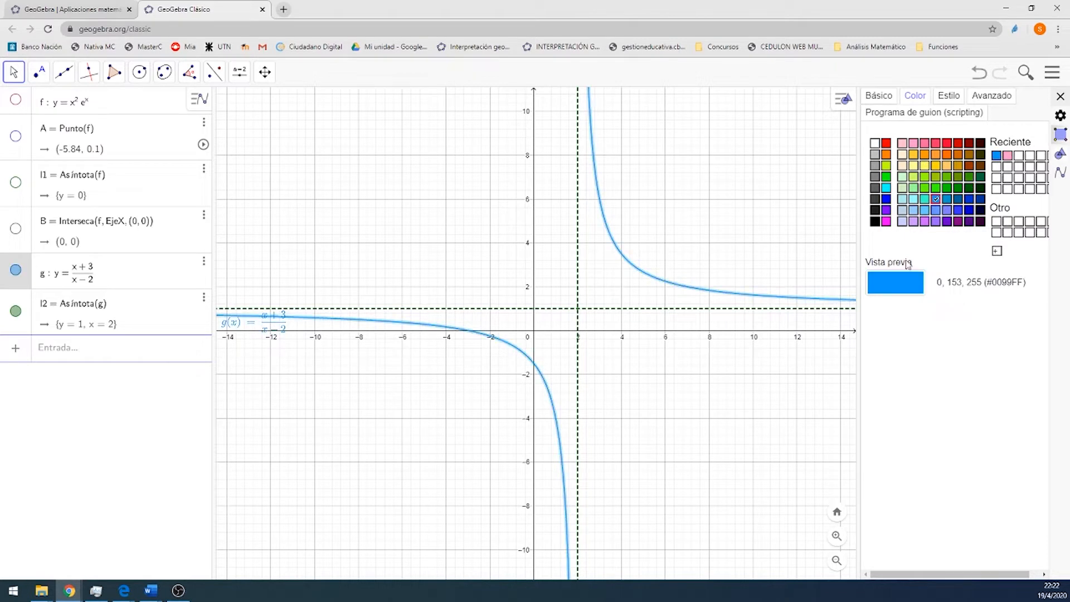
Color the asymptotes of g dark blue (#0033CC) and move the function's label just above the horizontal asymptote
{"action": "left_click", "coordinate": [677, 310]}
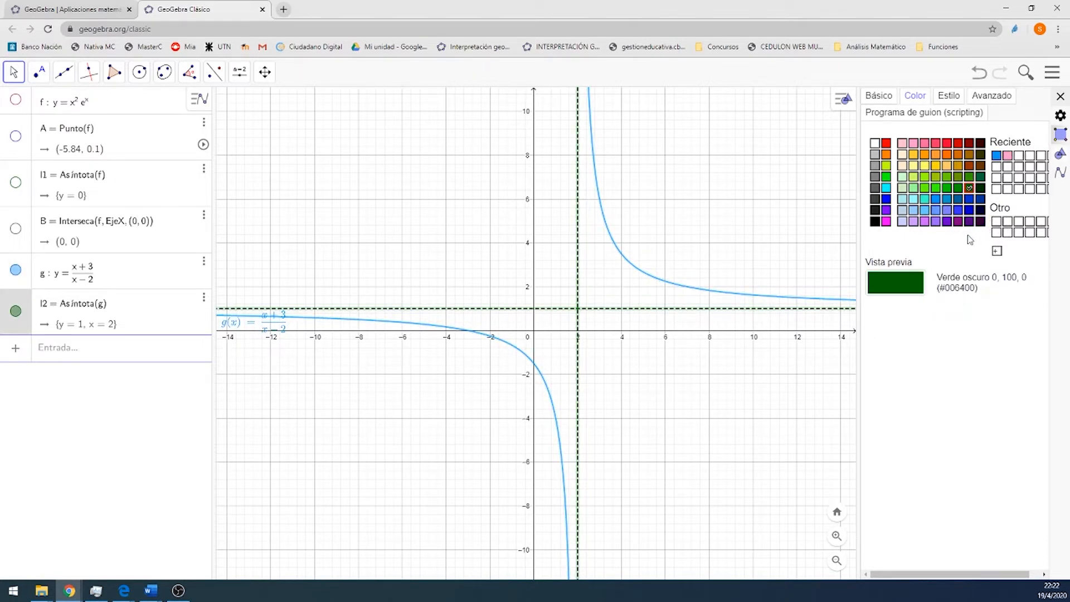
{"action": "left_click", "coordinate": [959, 200]}
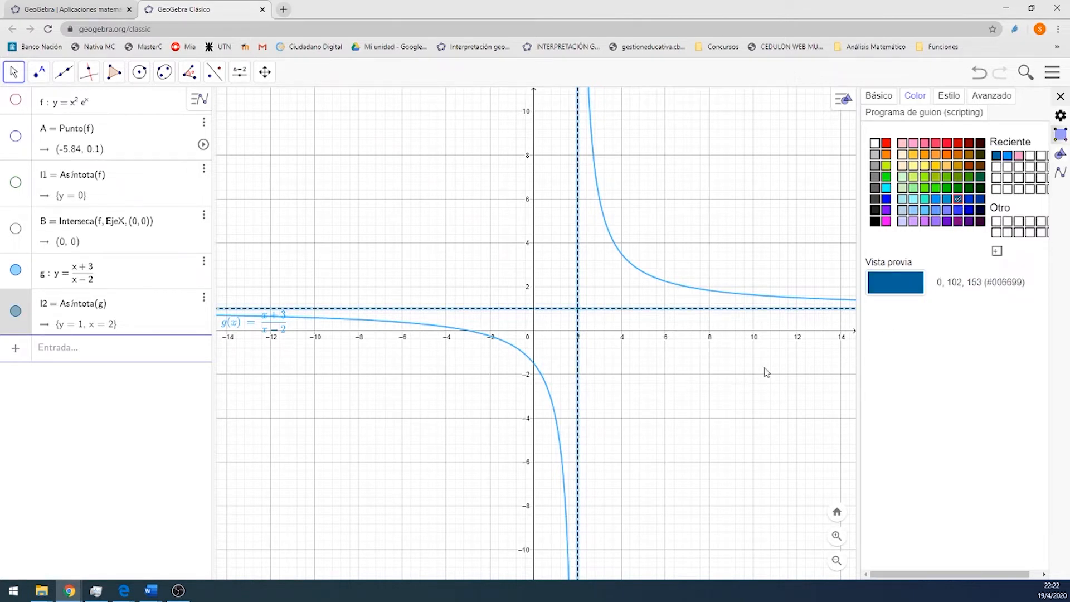
{"action": "left_click", "coordinate": [970, 200]}
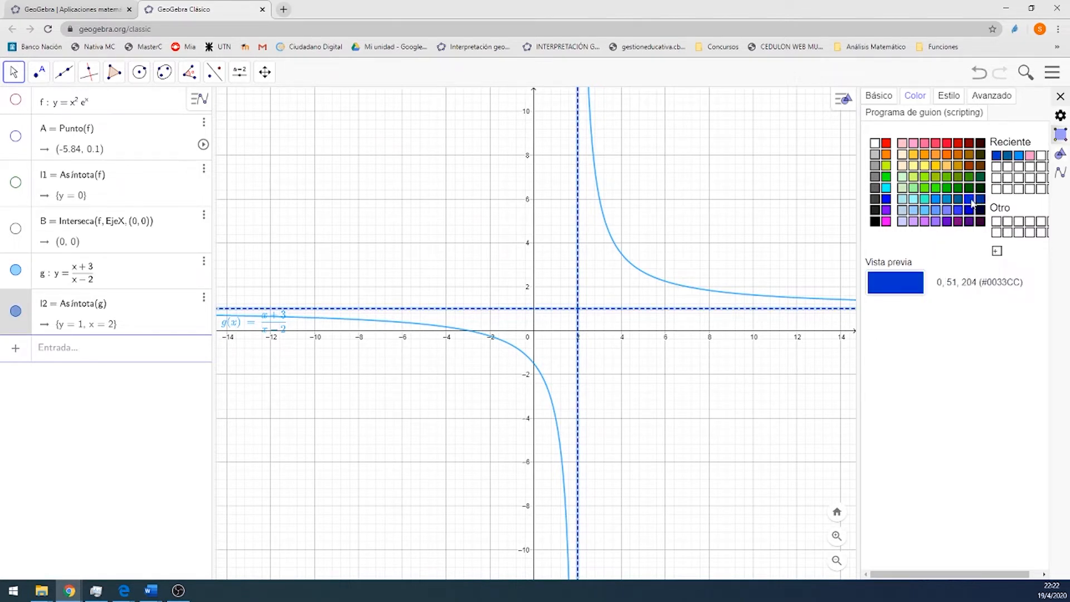
{"action": "left_click", "coordinate": [747, 394]}
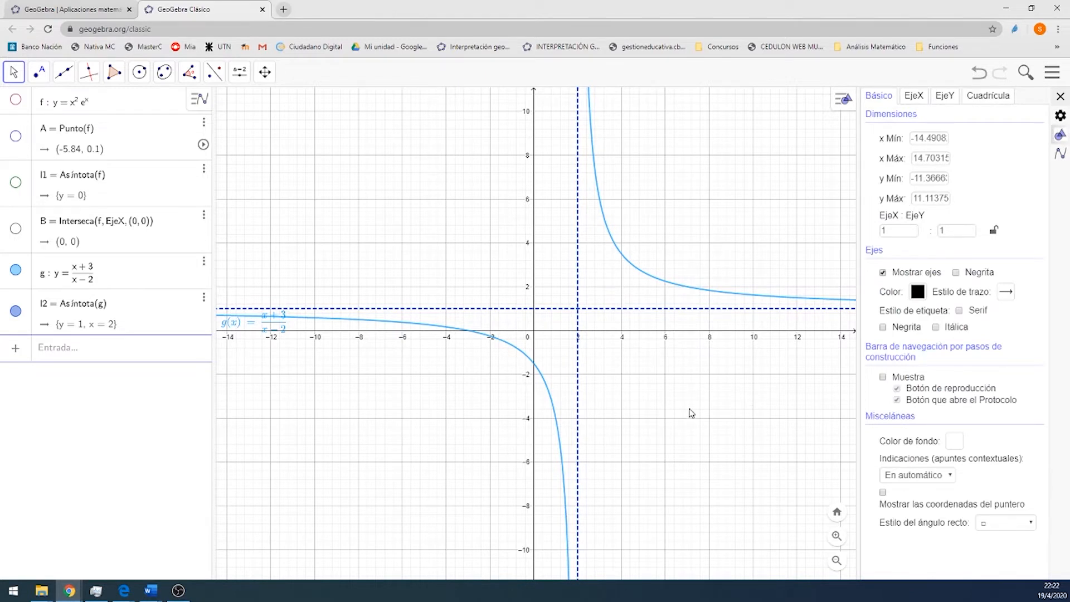
{"action": "left_click_drag", "start_coordinate": [259, 327], "coordinate": [261, 295]}
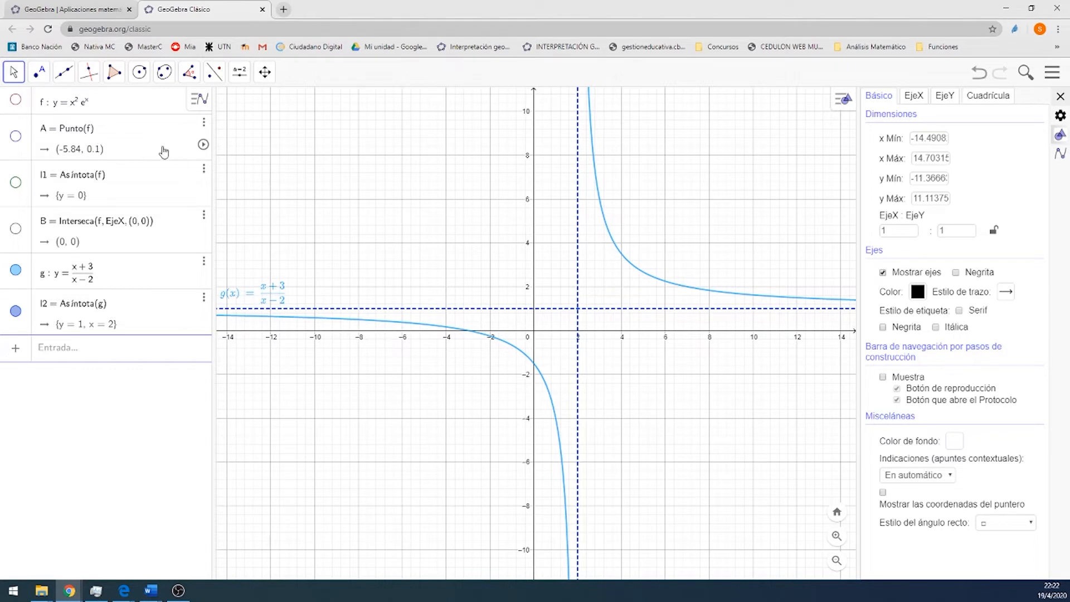
Place a point on the upper branch of g at about (3.26, 4.97) and color it pink (#FF99CC)
{"action": "left_click", "coordinate": [64, 72]}
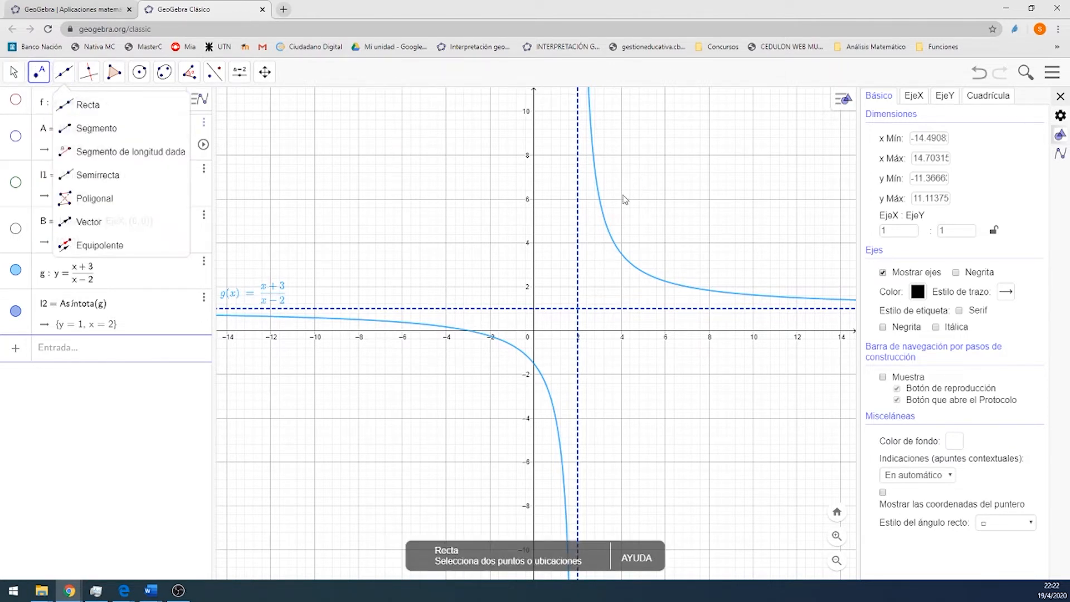
{"action": "left_click", "coordinate": [606, 221]}
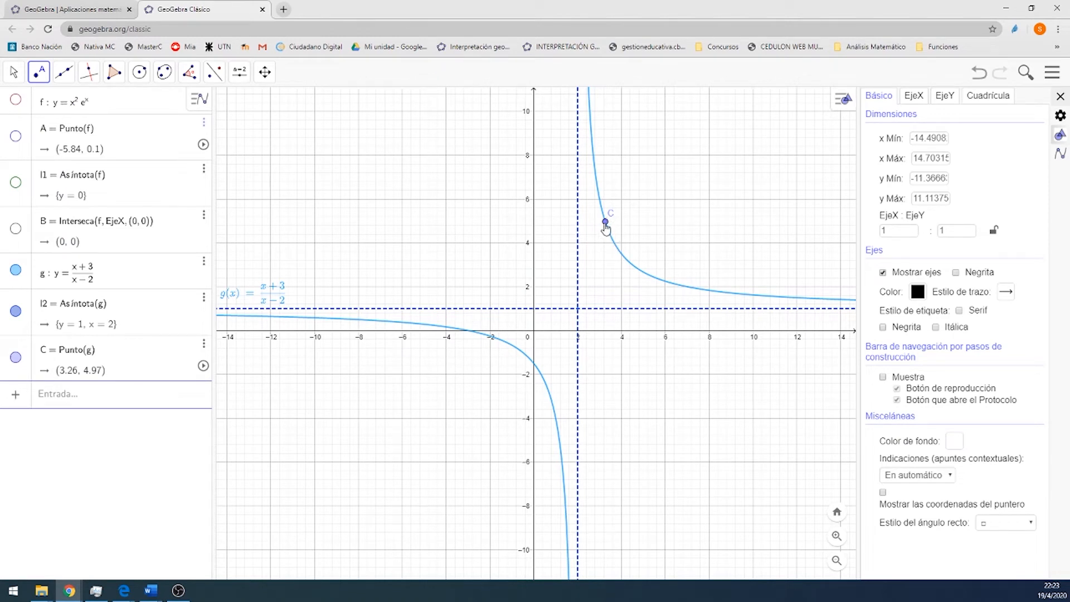
{"action": "right_click", "coordinate": [606, 223]}
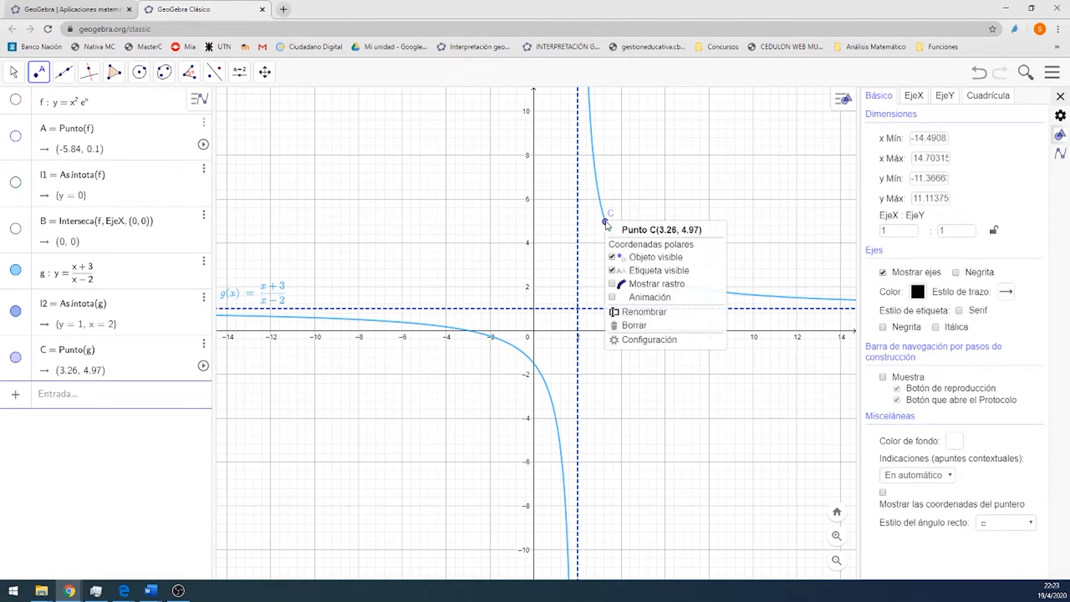
{"action": "left_click", "coordinate": [643, 339]}
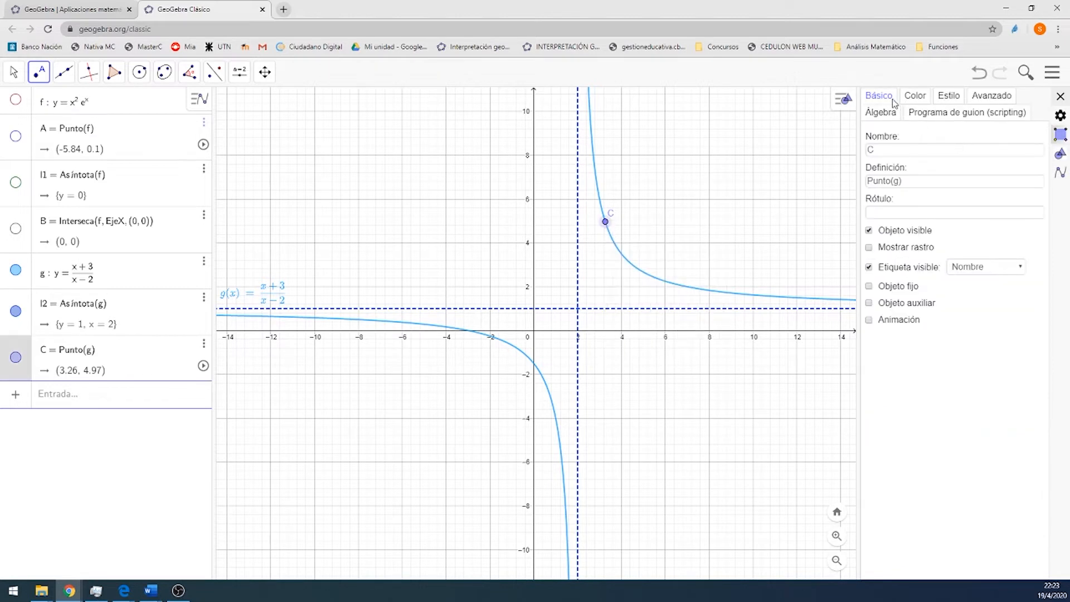
{"action": "left_click", "coordinate": [914, 100]}
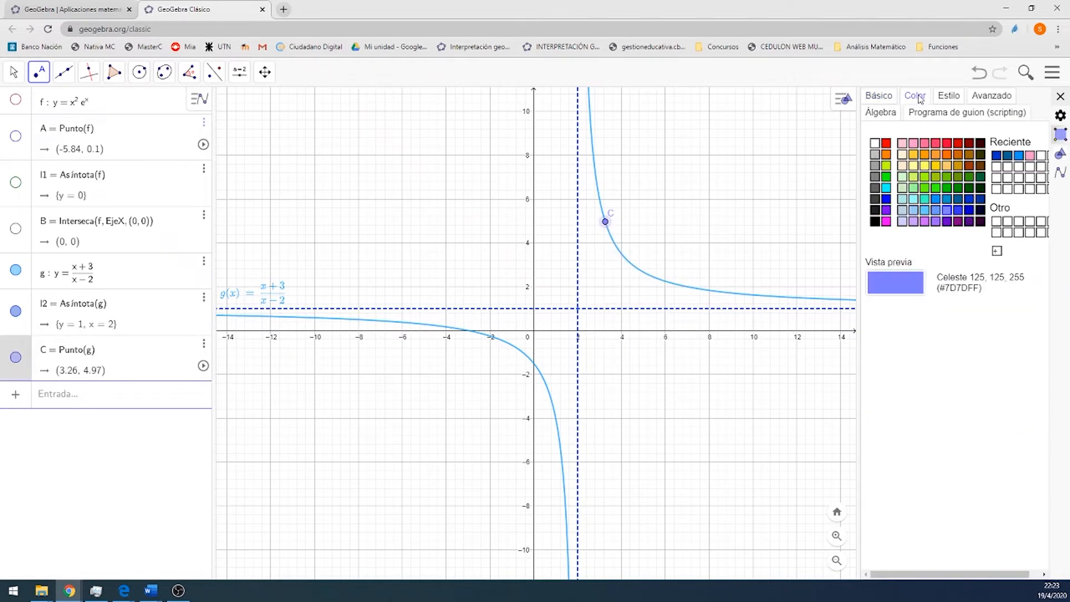
{"action": "left_click", "coordinate": [913, 144]}
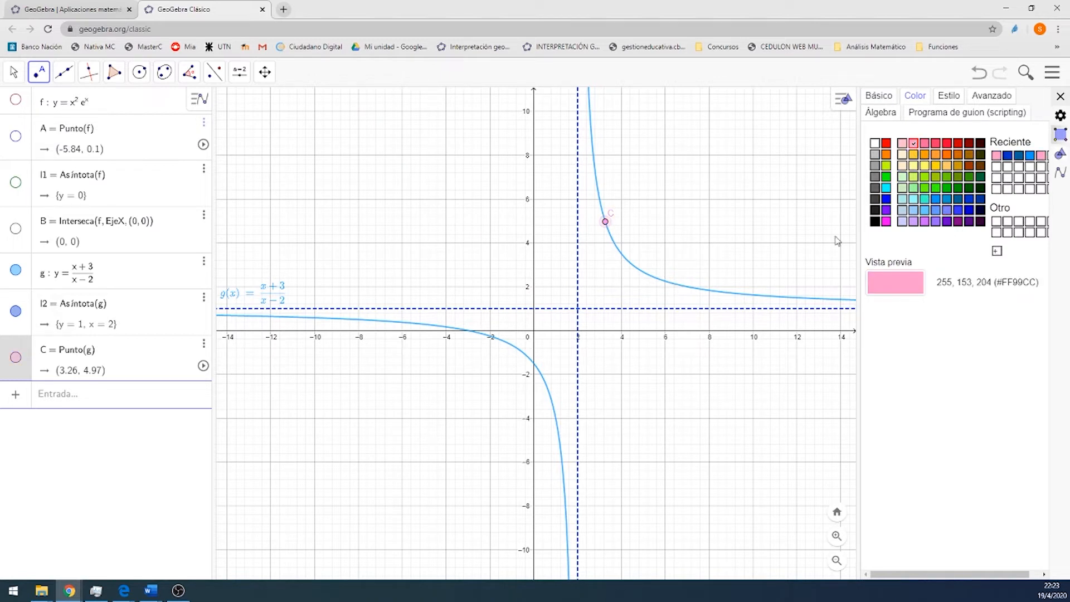
Set the label of point C to show only its coordinates (Valor) and close its settings
{"action": "left_click", "coordinate": [880, 98]}
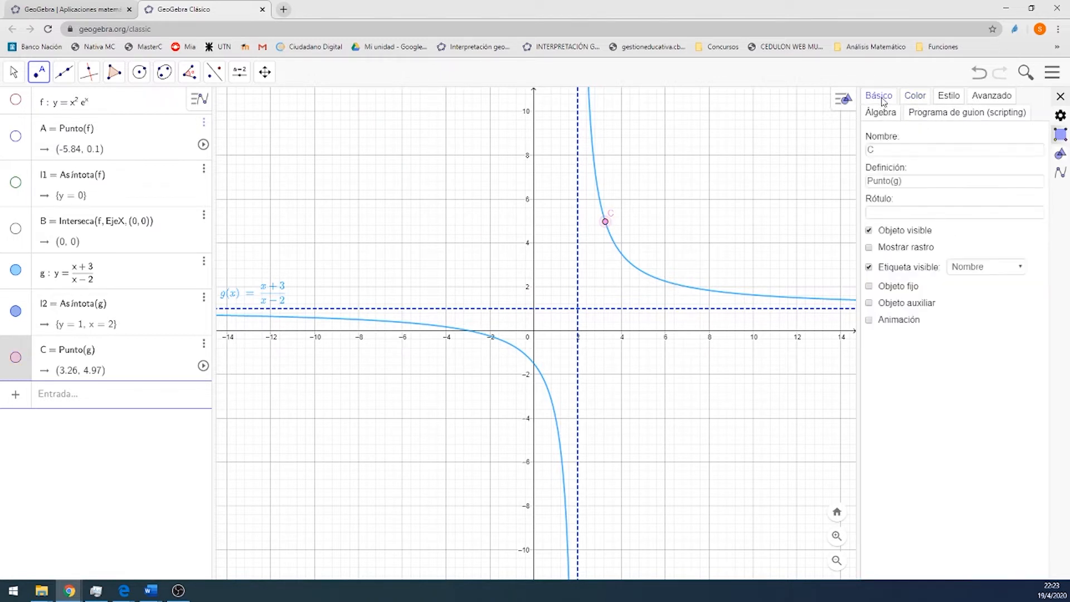
{"action": "left_click", "coordinate": [1022, 269]}
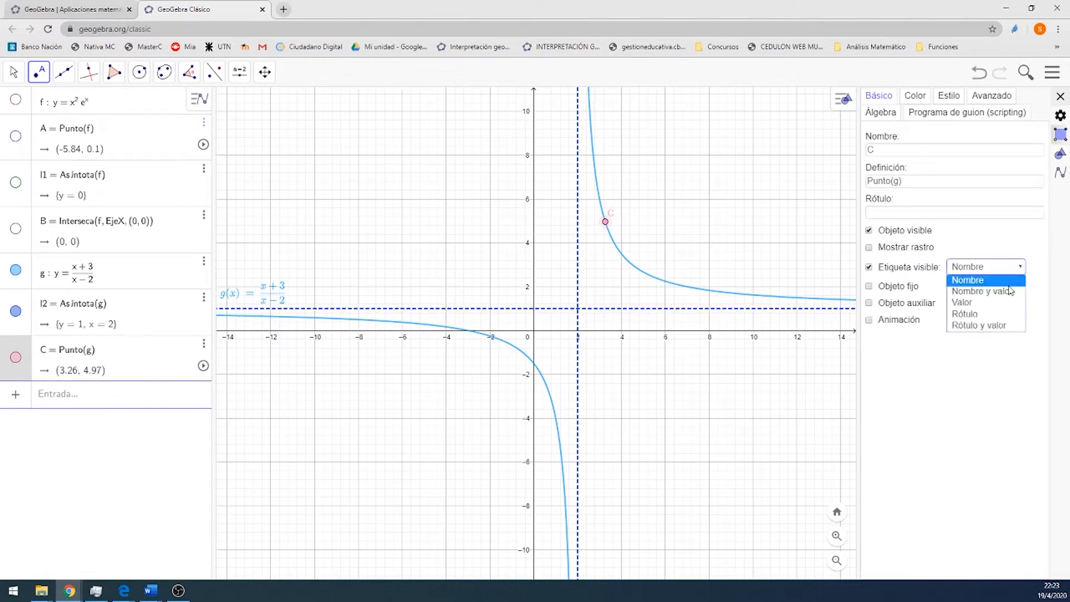
{"action": "left_click", "coordinate": [1001, 303]}
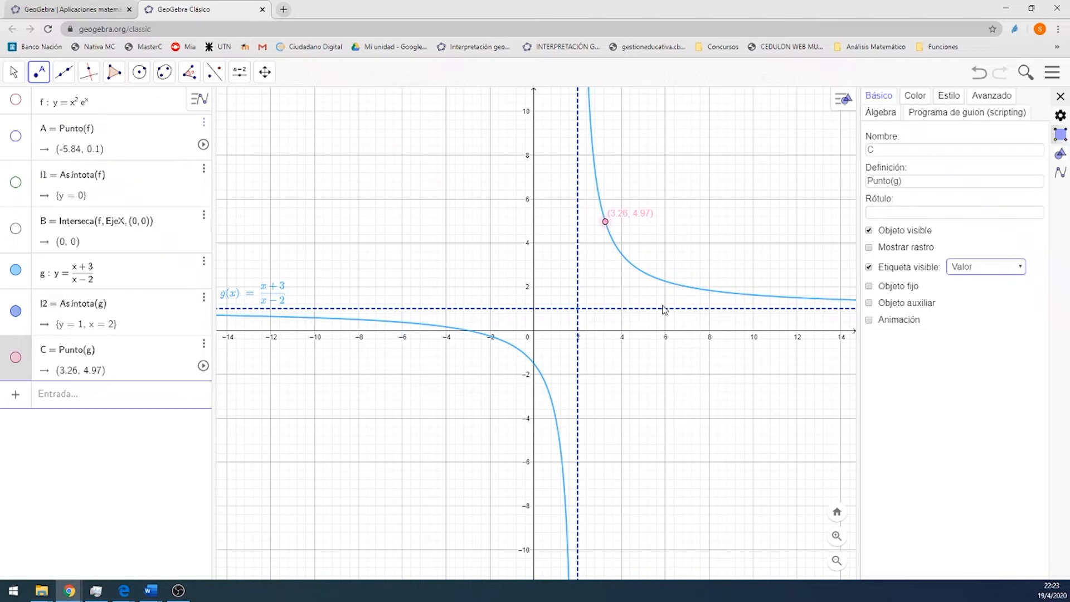
{"action": "left_click", "coordinate": [1060, 97]}
Slide point C along the upper branch of g to about (5.42, 2.46) to examine how its coordinates change
{"action": "left_click_drag", "start_coordinate": [605, 221], "coordinate": [637, 262]}
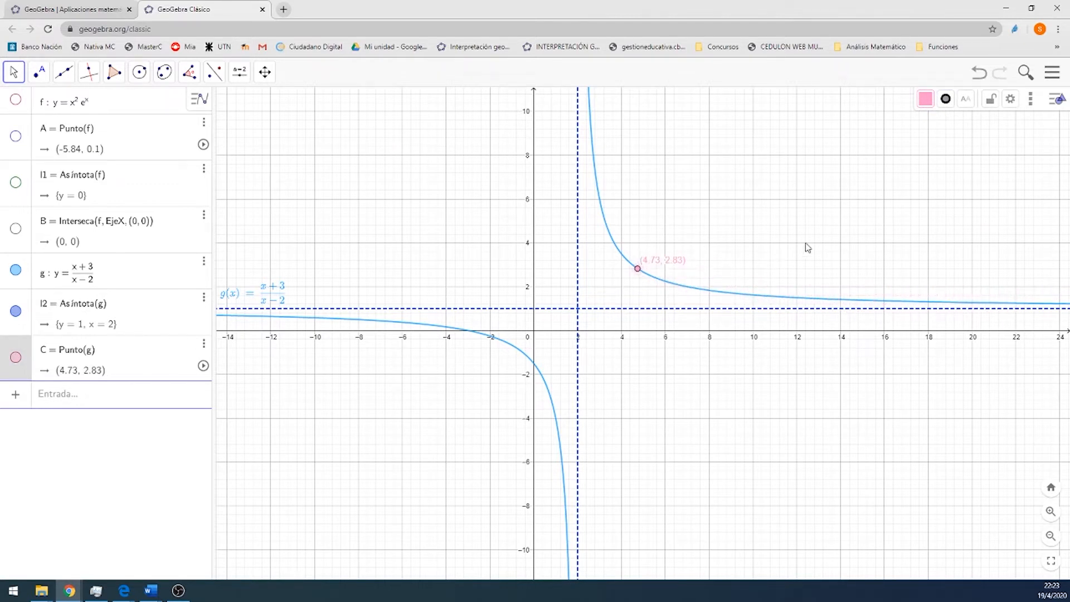
{"action": "scroll", "coordinate": [795, 249], "scroll_direction": "down", "scroll_amount": 3}
{"action": "scroll", "coordinate": [796, 249], "scroll_direction": "down", "scroll_amount": 1}
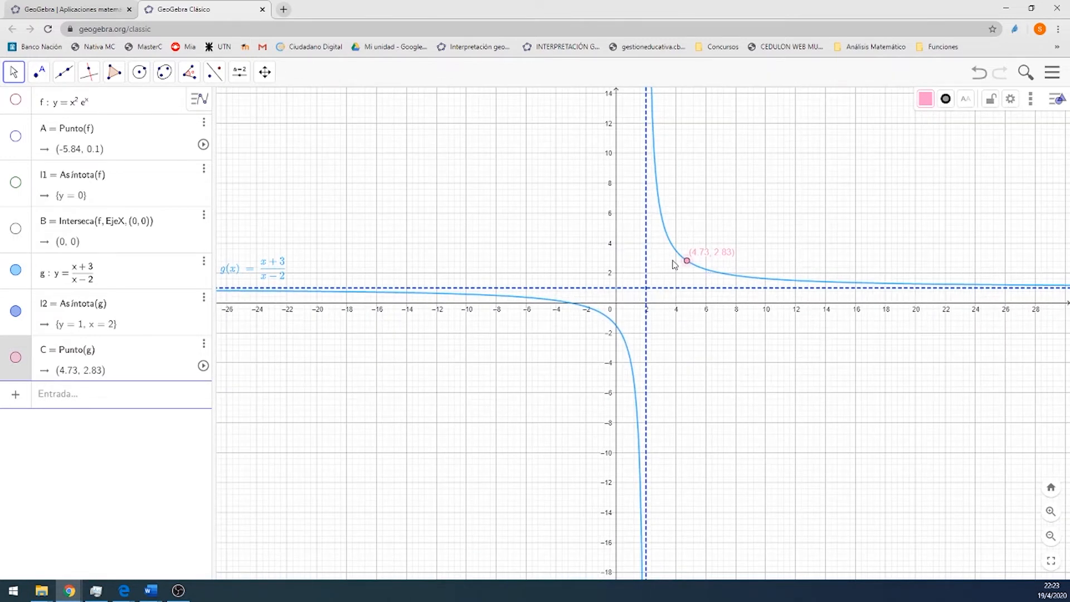
{"action": "left_click_drag", "start_coordinate": [686, 260], "coordinate": [693, 283]}
{"action": "mouse_move", "coordinate": [691, 263]}
{"action": "left_mouse_down"}
{"action": "mouse_move", "coordinate": [829, 294]}
{"action": "mouse_move", "coordinate": [1002, 291]}
{"action": "mouse_move", "coordinate": [467, 280]}
{"action": "mouse_move", "coordinate": [227, 292]}
{"action": "mouse_move", "coordinate": [485, 310]}
{"action": "mouse_move", "coordinate": [674, 308]}
{"action": "mouse_move", "coordinate": [681, 256]}
{"action": "mouse_move", "coordinate": [697, 281]}
{"action": "left_mouse_up"}
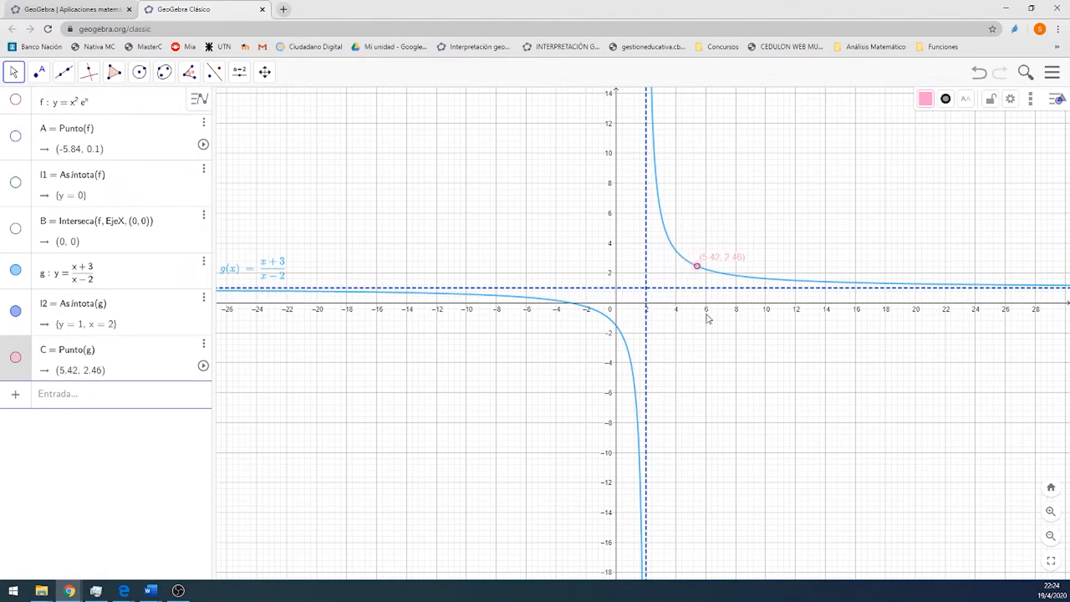
Move point C up beside the vertical asymptote to about (2.83, 7), and onto the lower branch at about (−1.21, −0.56)
{"action": "scroll", "coordinate": [673, 332], "scroll_direction": "up", "scroll_amount": 6}
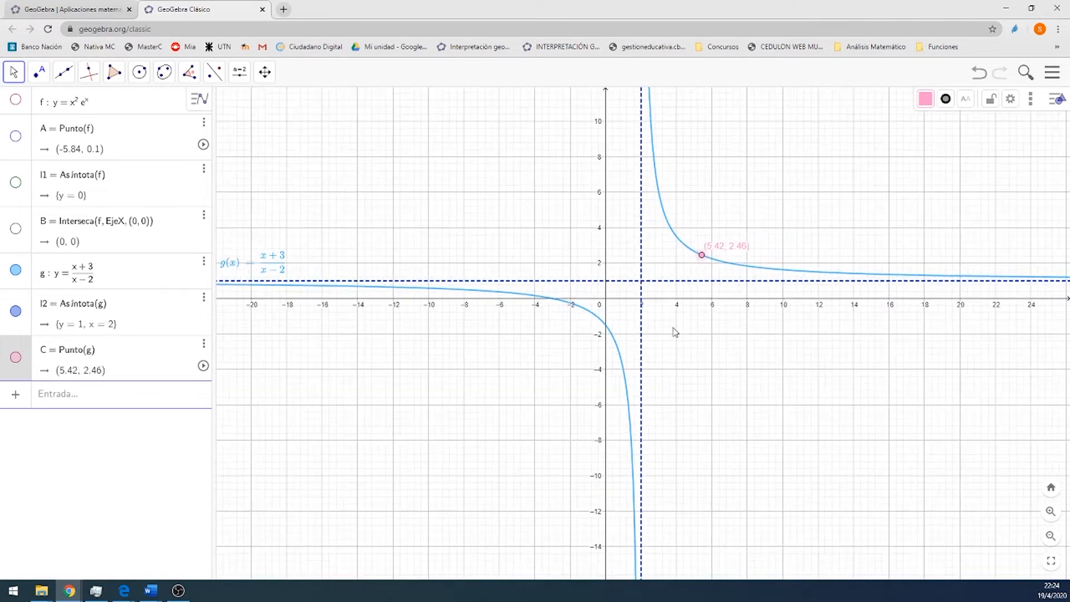
{"action": "left_click_drag", "start_coordinate": [722, 213], "coordinate": [666, 178]}
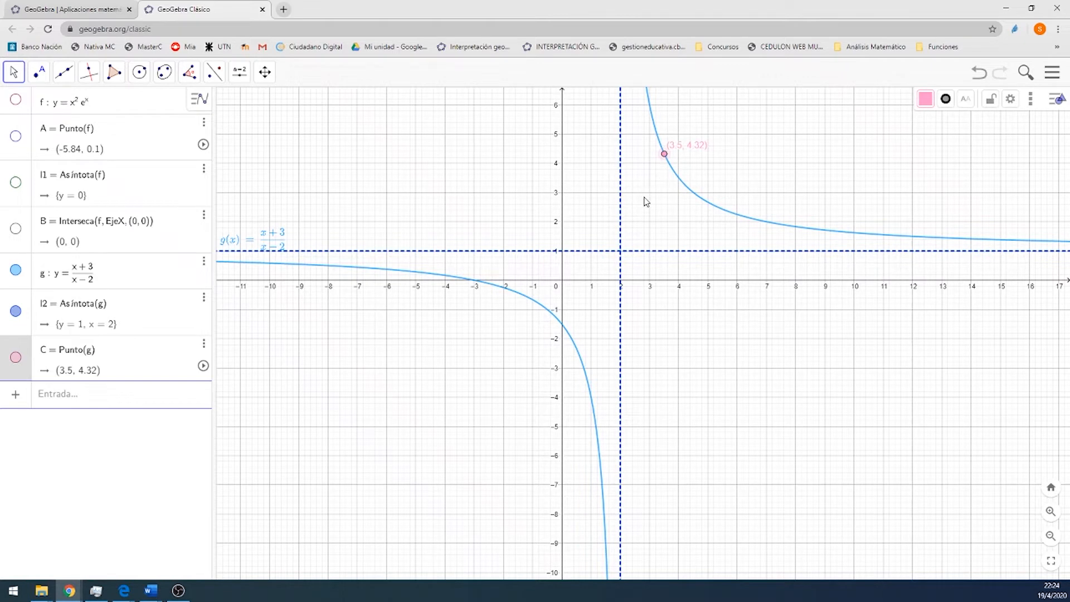
{"action": "scroll", "coordinate": [635, 250], "scroll_direction": "down", "scroll_amount": 1}
{"action": "left_click_drag", "start_coordinate": [631, 216], "coordinate": [626, 277]}
{"action": "left_click_drag", "start_coordinate": [663, 229], "coordinate": [651, 191]}
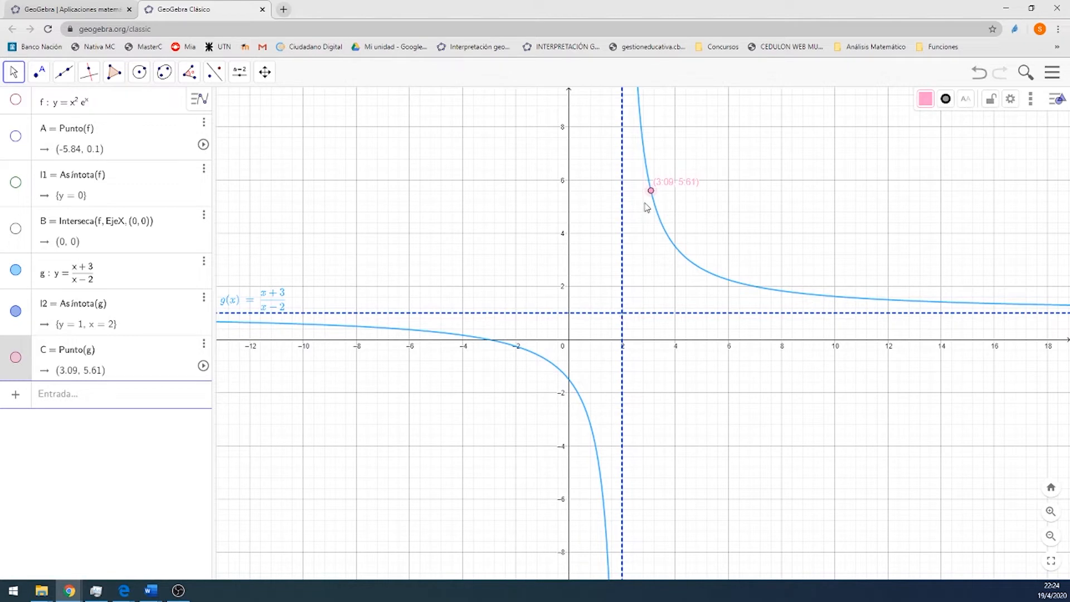
{"action": "left_click_drag", "start_coordinate": [651, 191], "coordinate": [646, 99]}
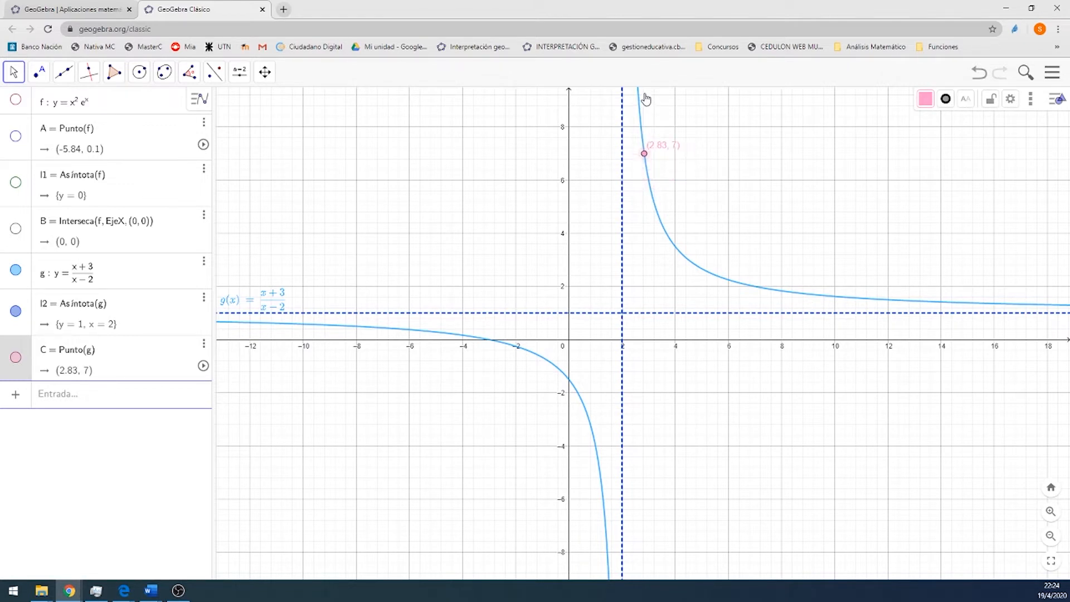
{"action": "left_click_drag", "start_coordinate": [643, 155], "coordinate": [608, 557]}
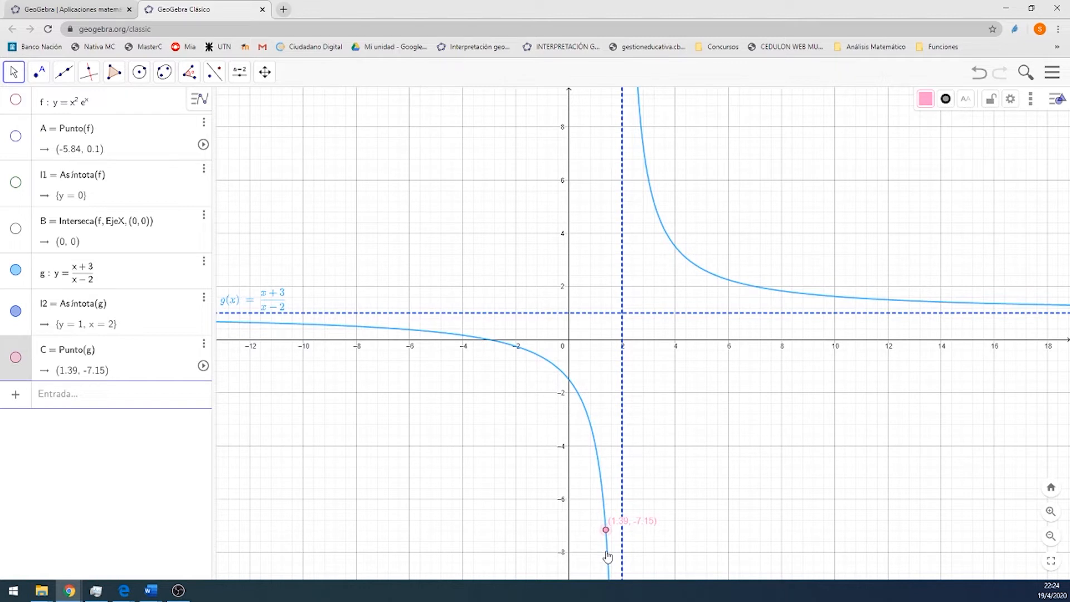
{"action": "left_click_drag", "start_coordinate": [608, 557], "coordinate": [538, 361]}
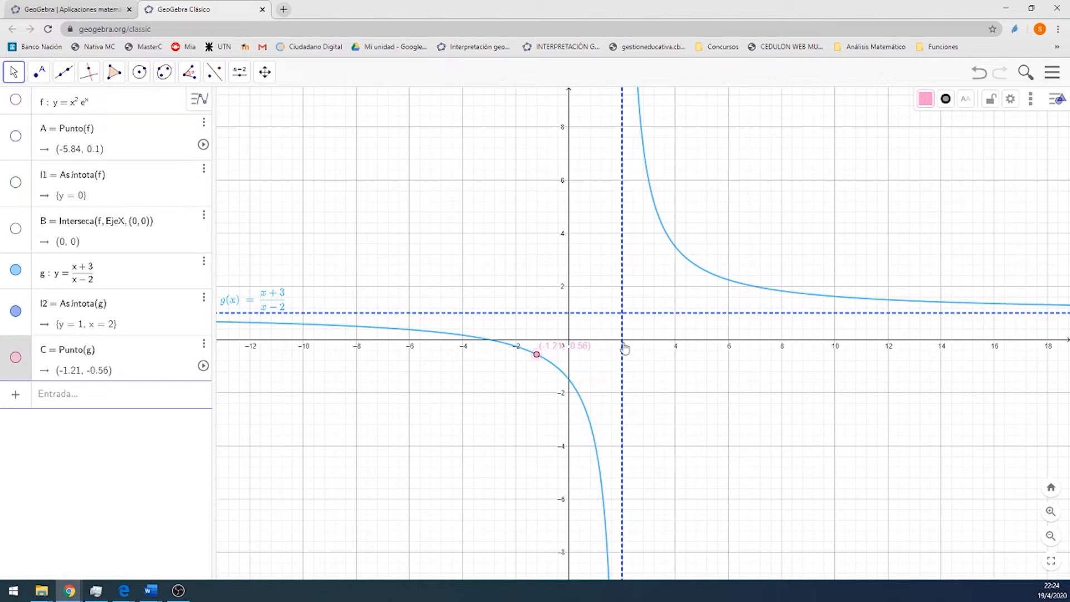
Mark the intersection point of function g with the x-axis using the Intersección tool
{"action": "scroll", "coordinate": [656, 347], "scroll_direction": "down", "scroll_amount": 7}
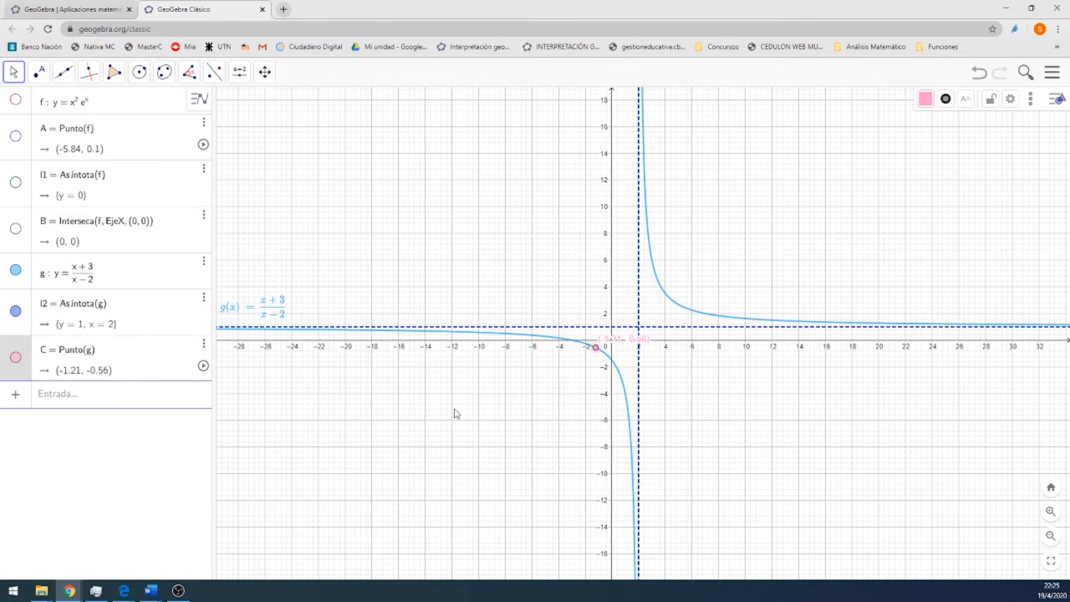
{"action": "scroll", "coordinate": [454, 410], "scroll_direction": "up", "scroll_amount": 5}
{"action": "scroll", "coordinate": [549, 390], "scroll_direction": "up", "scroll_amount": 3}
{"action": "left_click_drag", "start_coordinate": [686, 318], "coordinate": [541, 383]}
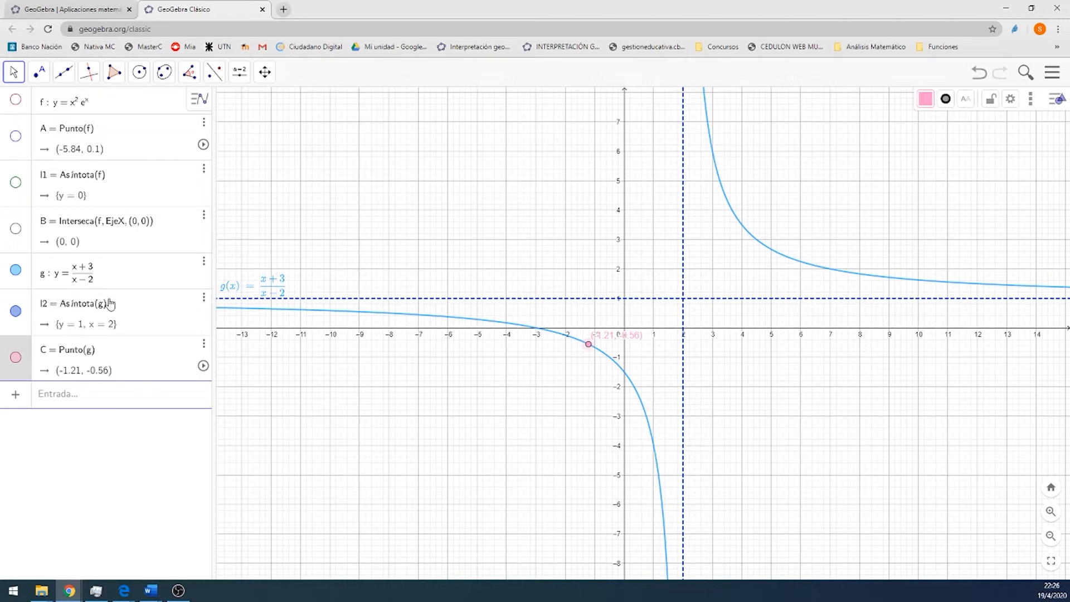
{"action": "left_click", "coordinate": [39, 72]}
{"action": "left_click", "coordinate": [82, 176]}
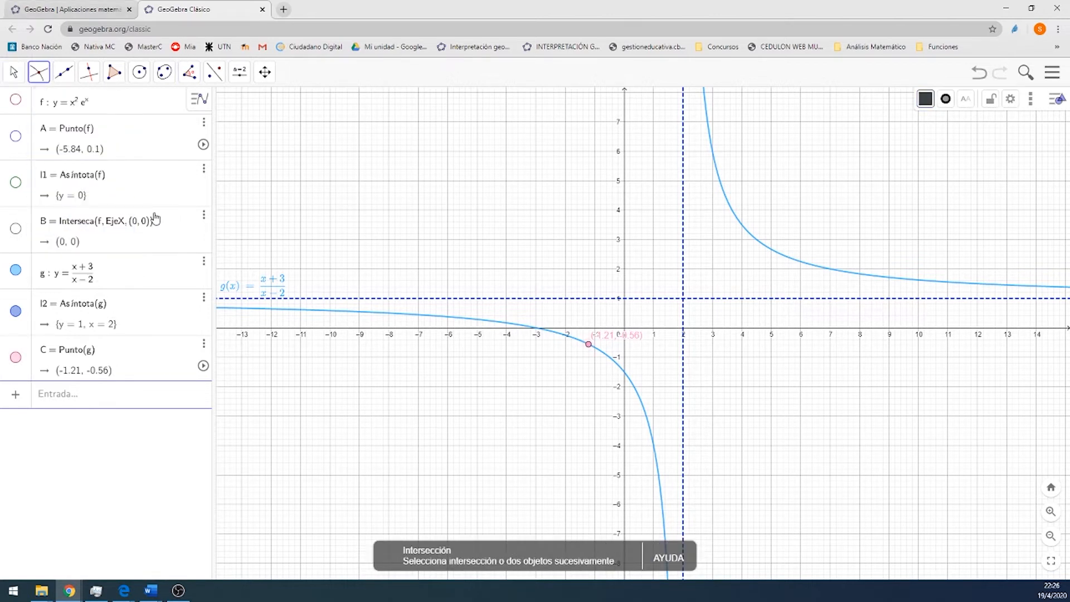
{"action": "left_click", "coordinate": [476, 323]}
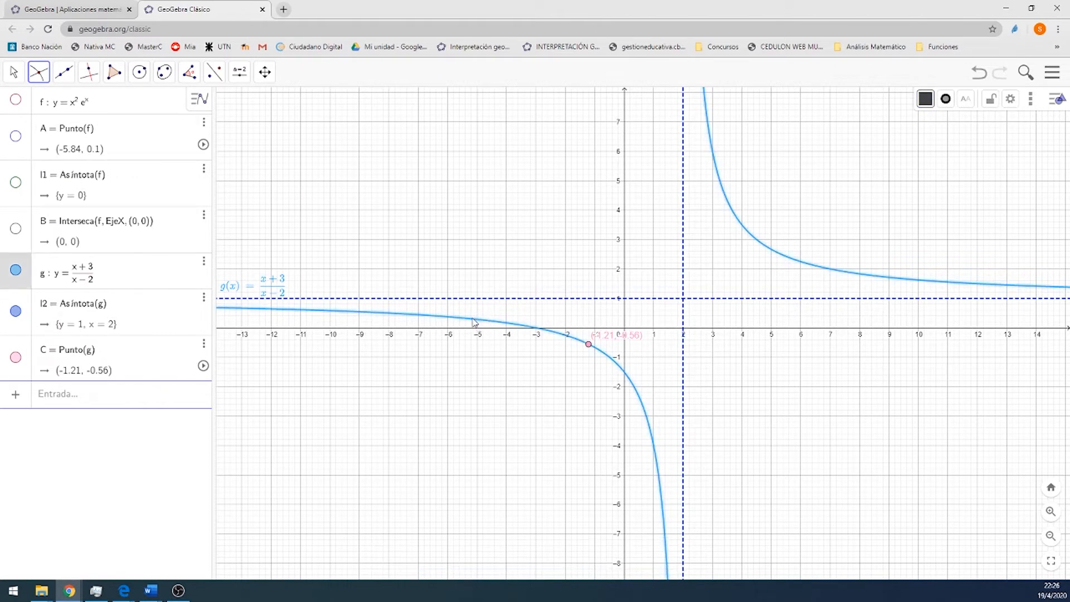
{"action": "left_click", "coordinate": [447, 332]}
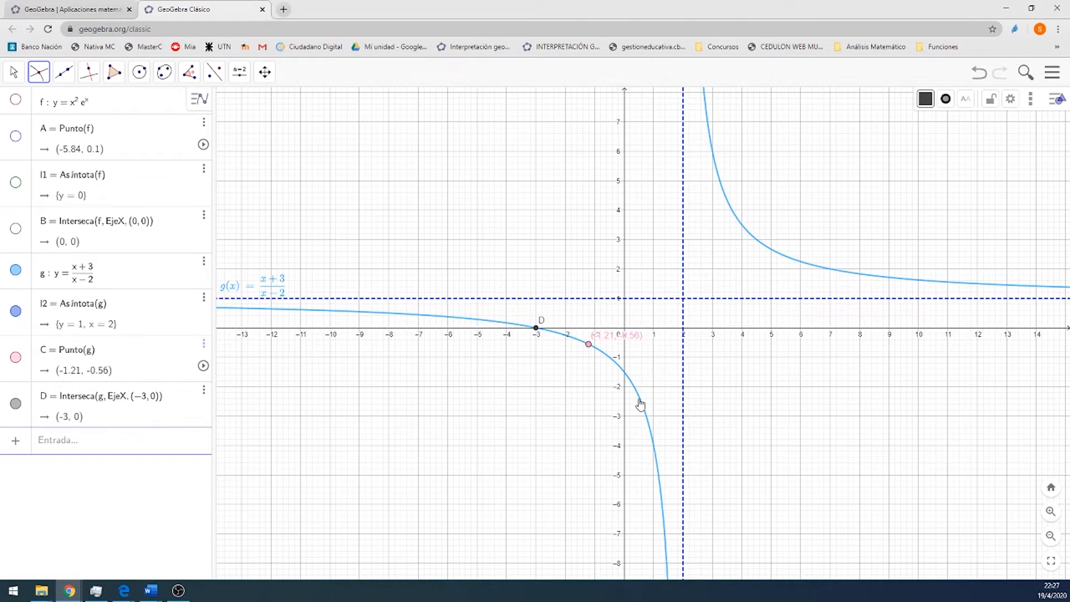
Mark the intersection point of function g with the y-axis using the Intersección tool, and return to the Move tool
{"action": "left_click", "coordinate": [37, 74]}
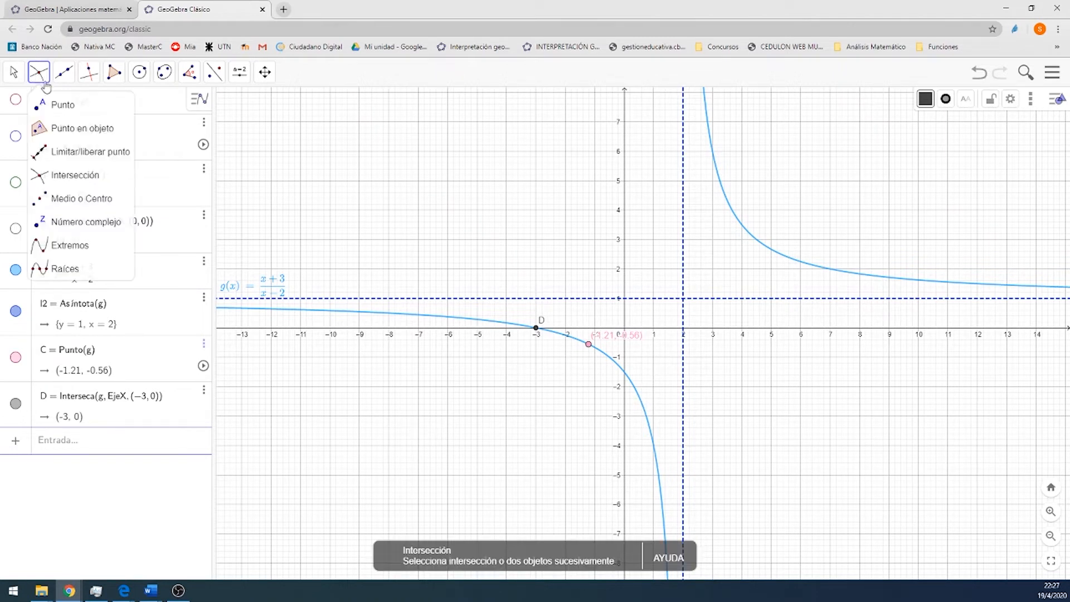
{"action": "left_click", "coordinate": [74, 175]}
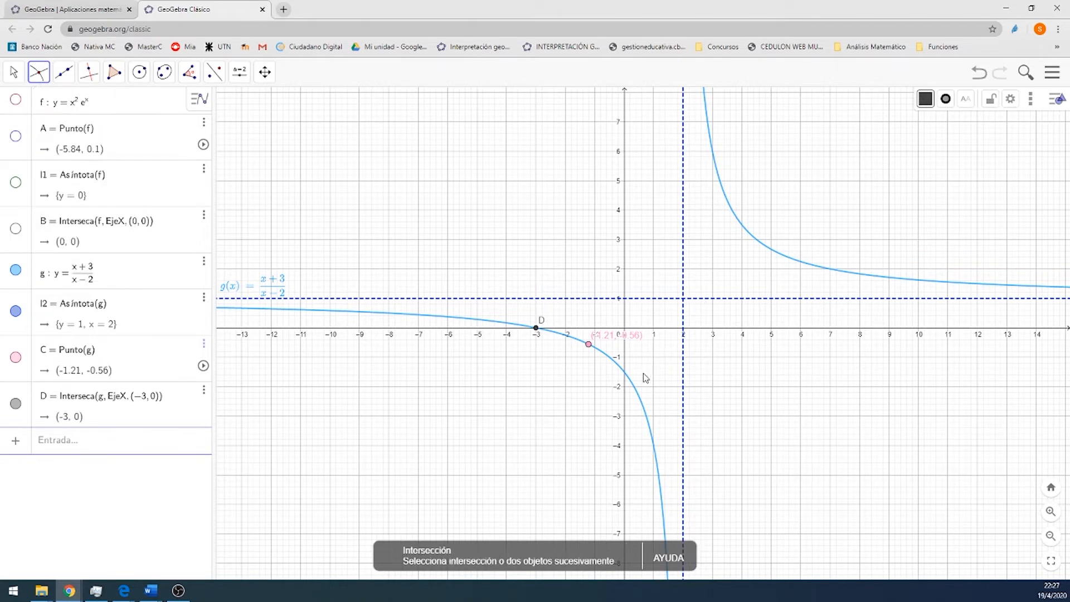
{"action": "left_click", "coordinate": [642, 400]}
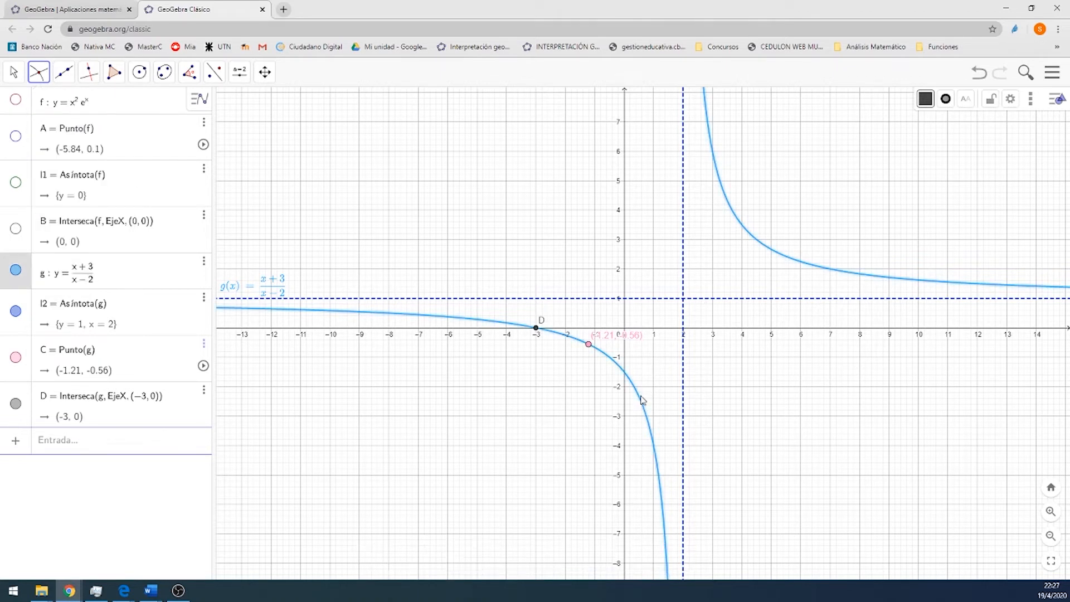
{"action": "left_click", "coordinate": [625, 411]}
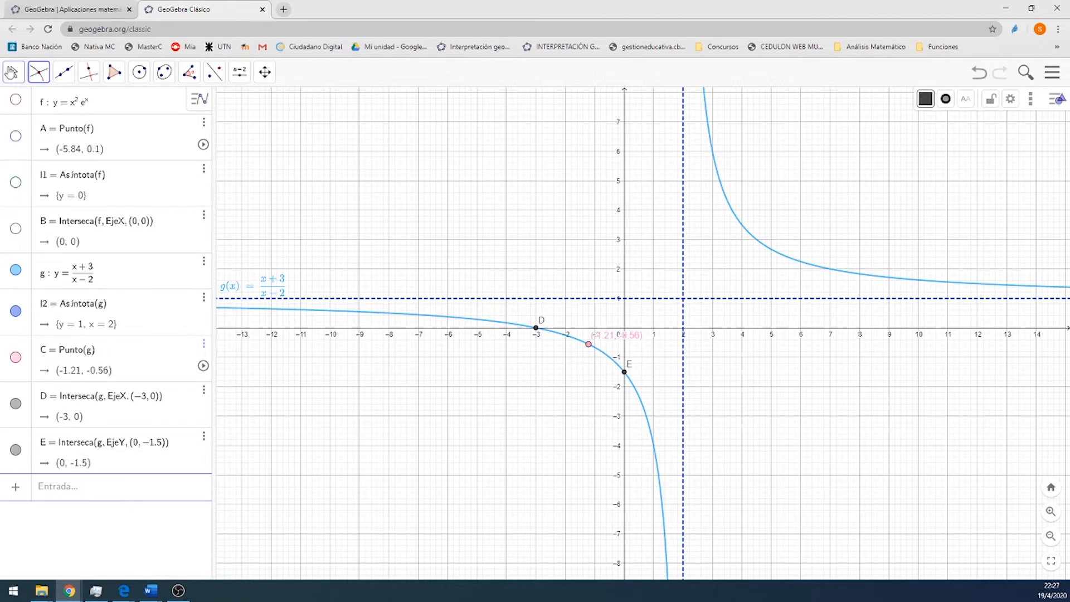
{"action": "left_click", "coordinate": [13, 72]}
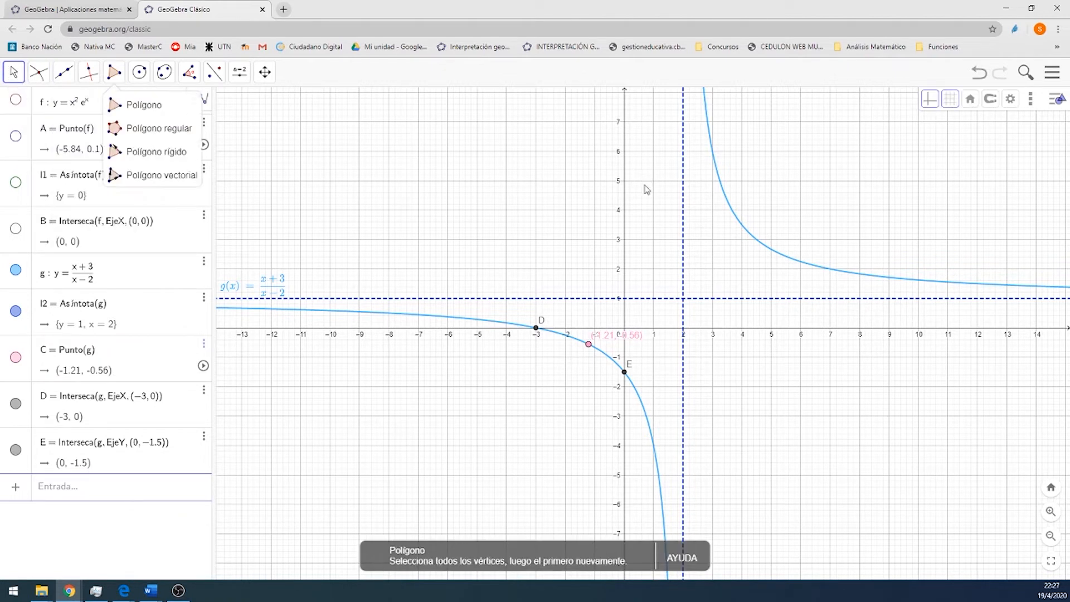
Hide function g, its asymptotes l2, and points C, D and E from the graph
{"action": "left_click_drag", "start_coordinate": [647, 189], "coordinate": [542, 198]}
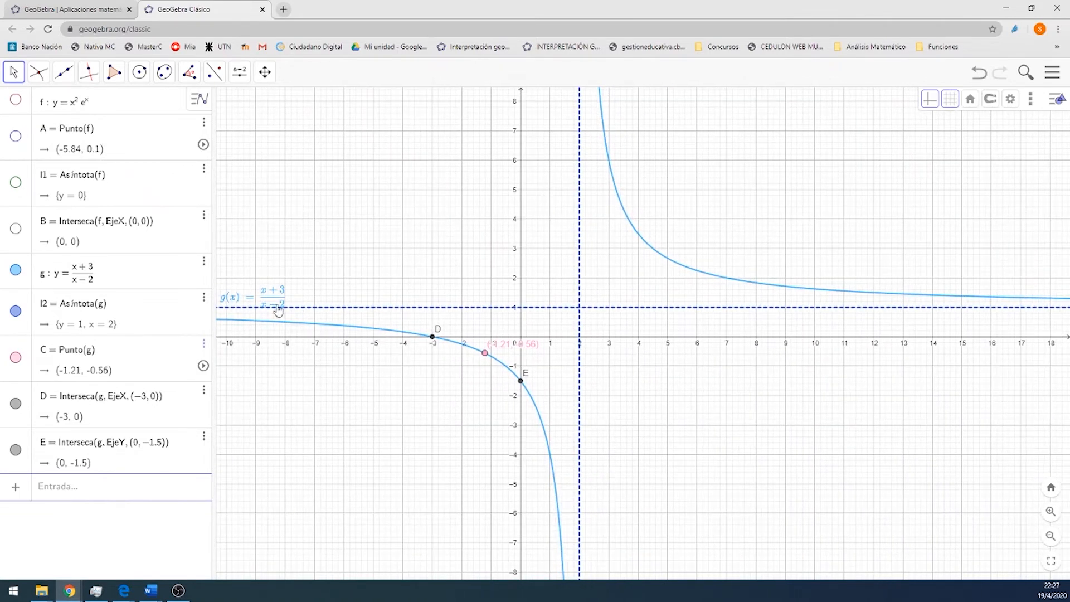
{"action": "left_click_drag", "start_coordinate": [277, 310], "coordinate": [276, 296]}
{"action": "left_click", "coordinate": [16, 271]}
{"action": "left_click", "coordinate": [15, 312]}
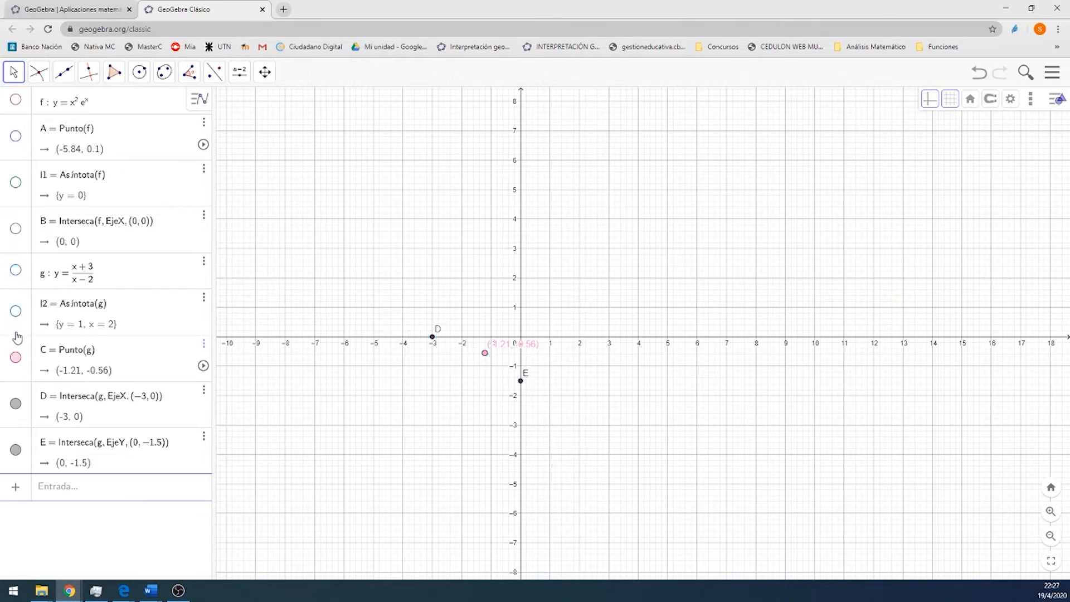
{"action": "left_click", "coordinate": [17, 358]}
{"action": "left_click", "coordinate": [14, 405]}
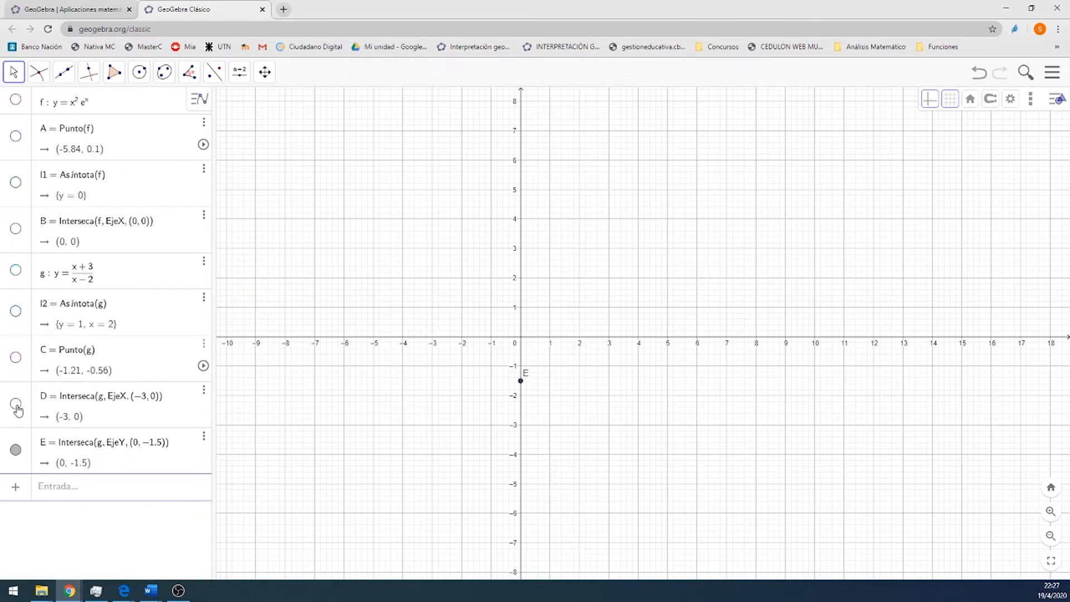
{"action": "left_click", "coordinate": [16, 450]}
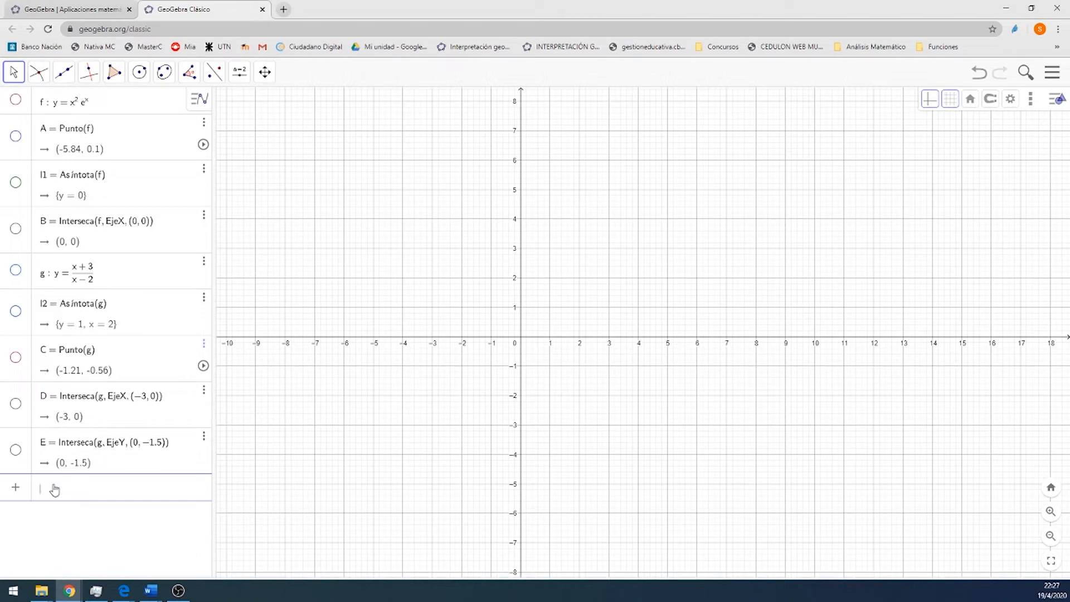
Start a new entry with the command Si( <Condición>, <Entonces> )
{"action": "left_click", "coordinate": [54, 488]}
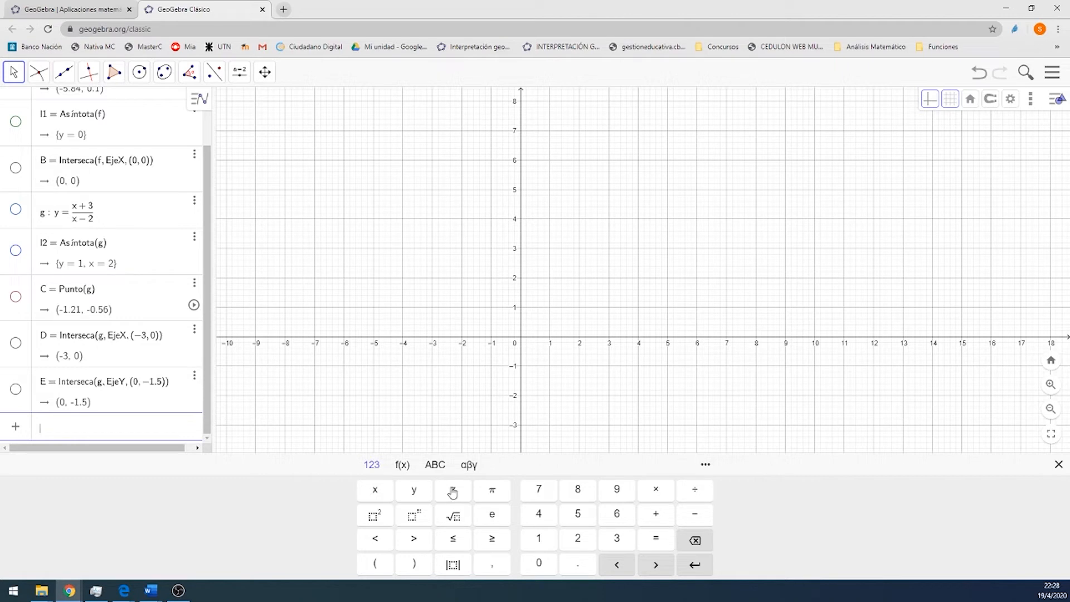
{"action": "left_click", "coordinate": [434, 465]}
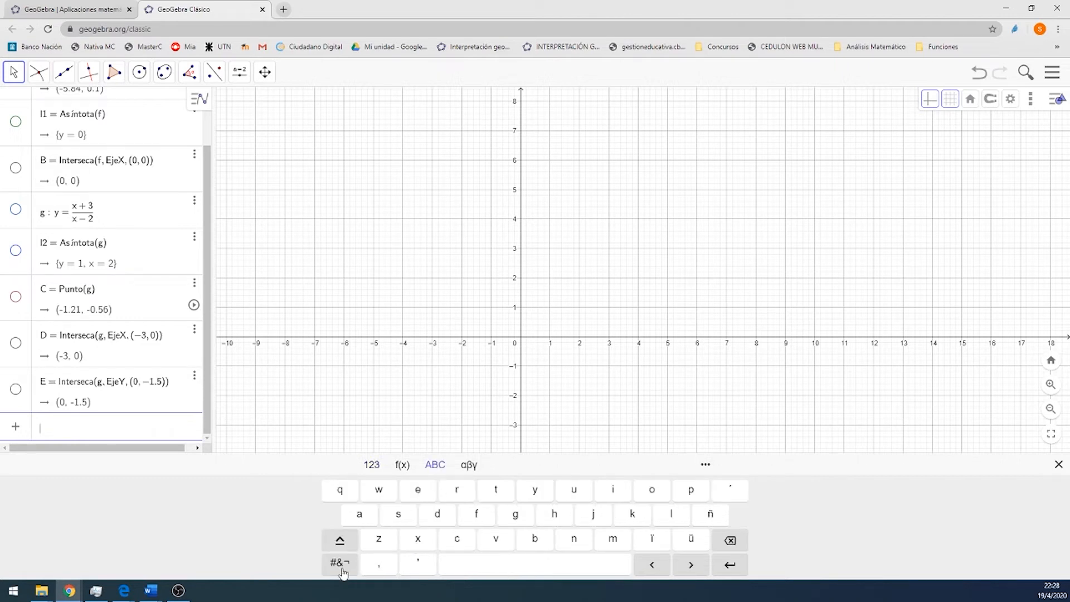
{"action": "left_click", "coordinate": [342, 542]}
{"action": "left_click", "coordinate": [394, 518]}
{"action": "left_click", "coordinate": [613, 491]}
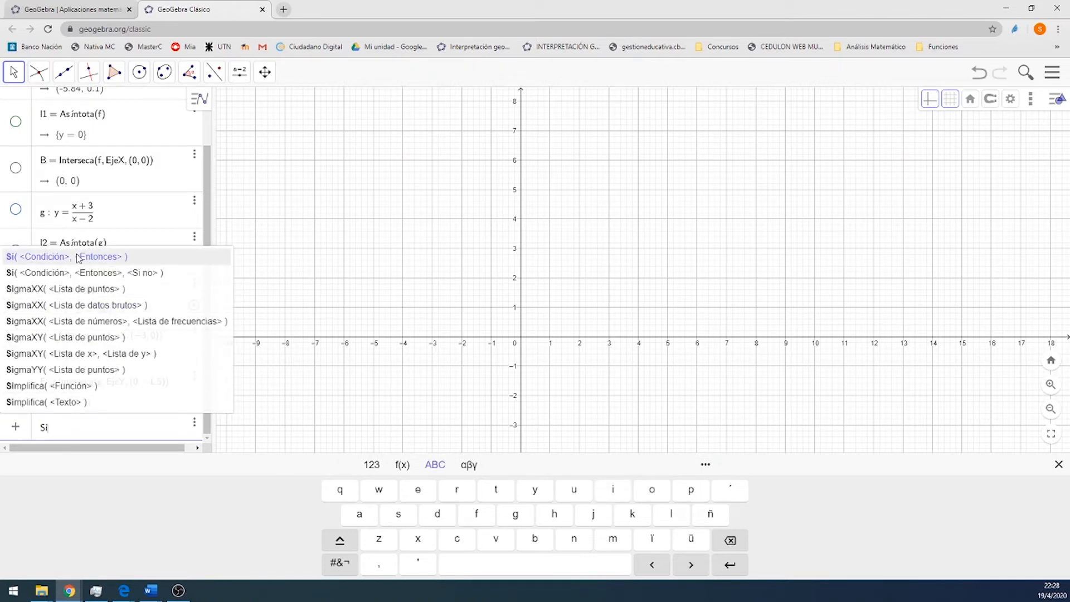
{"action": "left_click", "coordinate": [95, 262]}
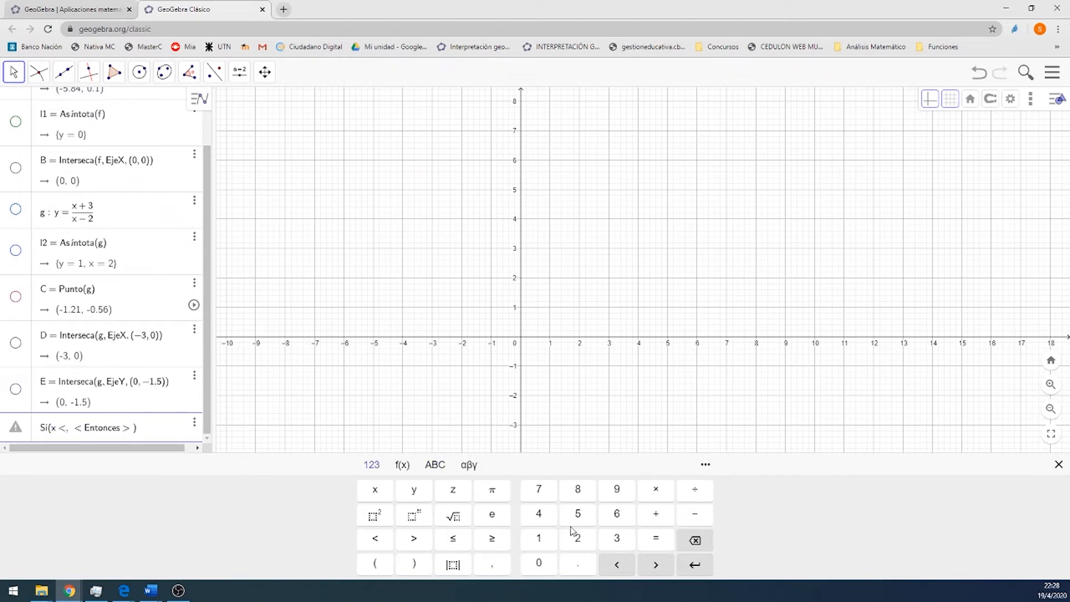
Fill in the first piece of the Si command with condition x < −1 and expression x − 3
{"action": "left_click", "coordinate": [695, 516]}
{"action": "left_click", "coordinate": [539, 540]}
{"action": "left_click_drag", "start_coordinate": [88, 429], "coordinate": [139, 434]}
{"action": "left_click", "coordinate": [374, 494]}
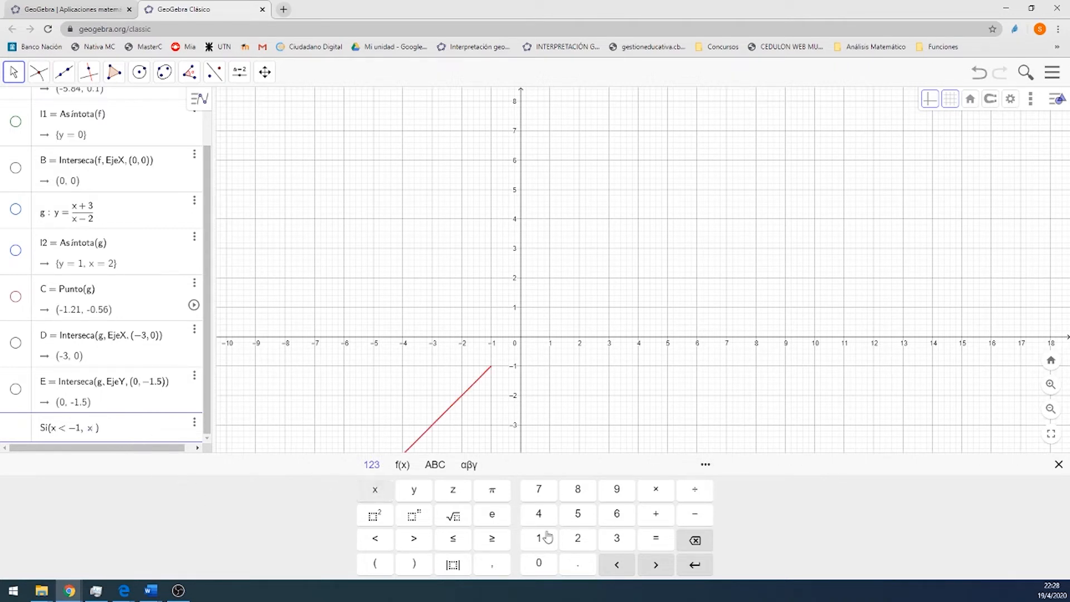
{"action": "left_click", "coordinate": [695, 515]}
{"action": "left_click", "coordinate": [617, 538]}
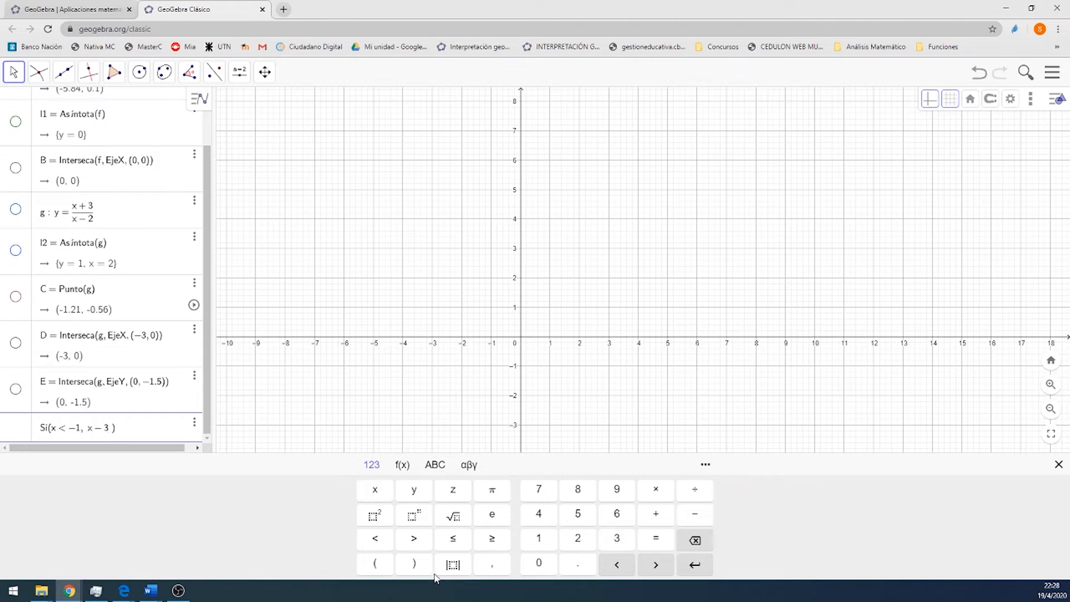
Add the second condition −1 < x ≤ 4 to the Si command
{"action": "left_click", "coordinate": [492, 564]}
{"action": "left_click", "coordinate": [695, 514]}
{"action": "left_click", "coordinate": [540, 539]}
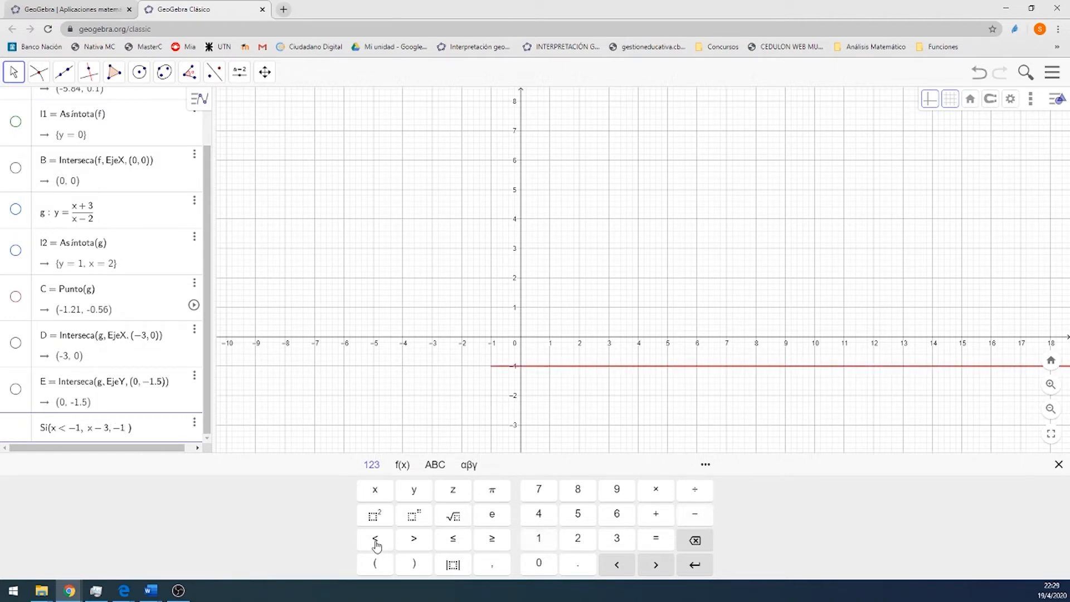
{"action": "left_click", "coordinate": [376, 541]}
{"action": "left_click", "coordinate": [376, 492]}
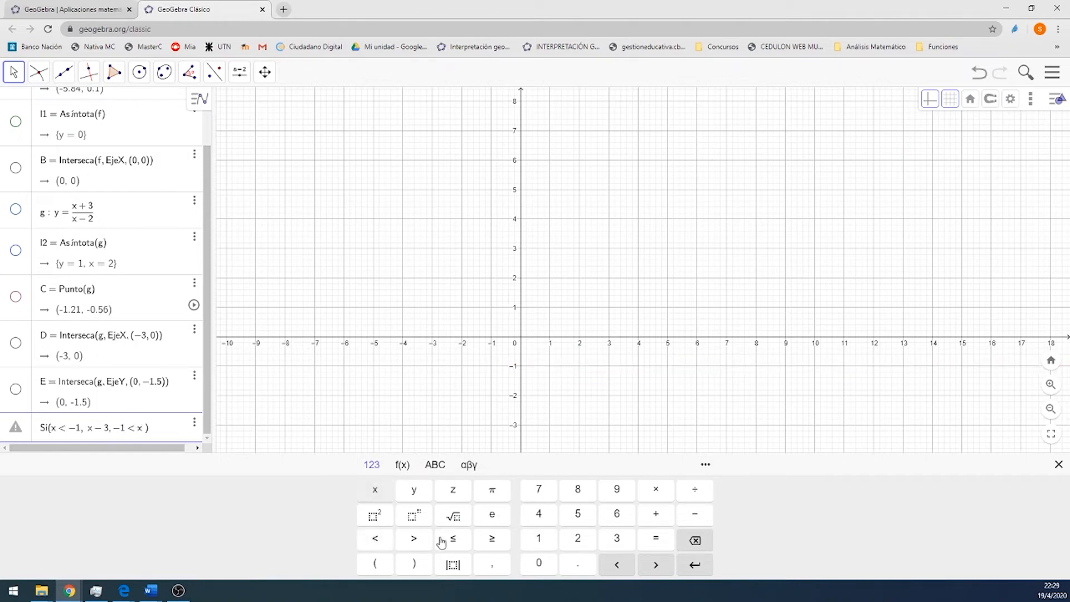
{"action": "left_click", "coordinate": [446, 539]}
{"action": "left_click", "coordinate": [539, 515]}
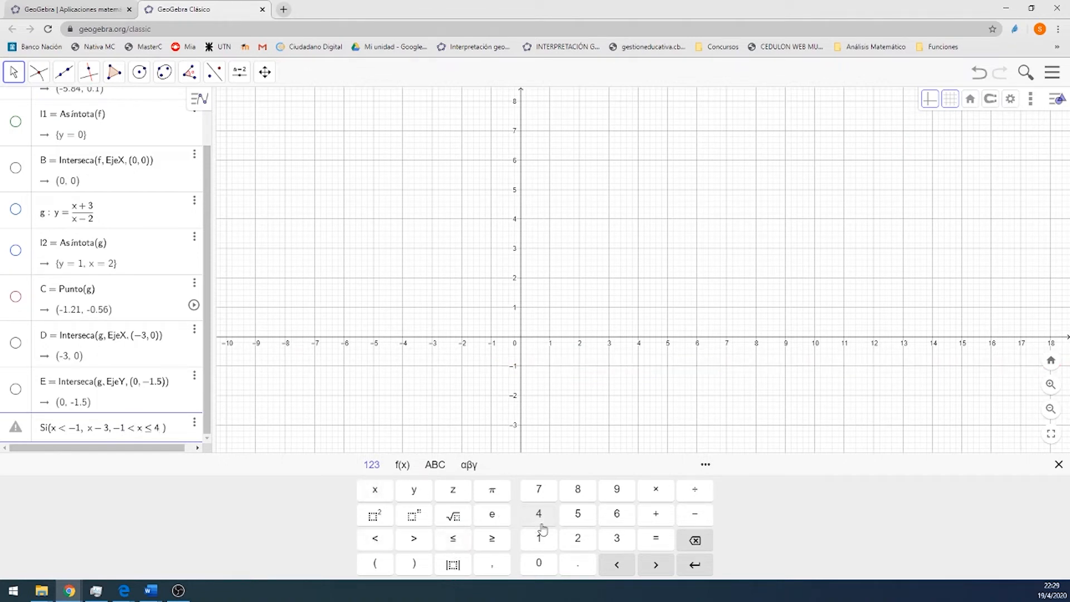
Enter x² − 5 as the expression for the second condition of the Si command
{"action": "left_click", "coordinate": [496, 567]}
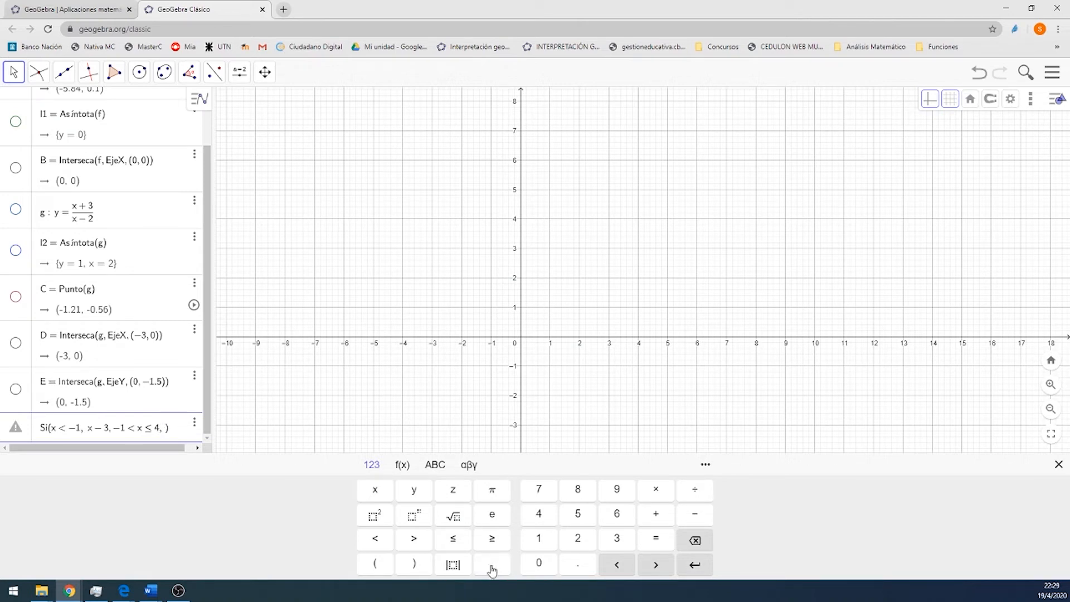
{"action": "left_click", "coordinate": [373, 496]}
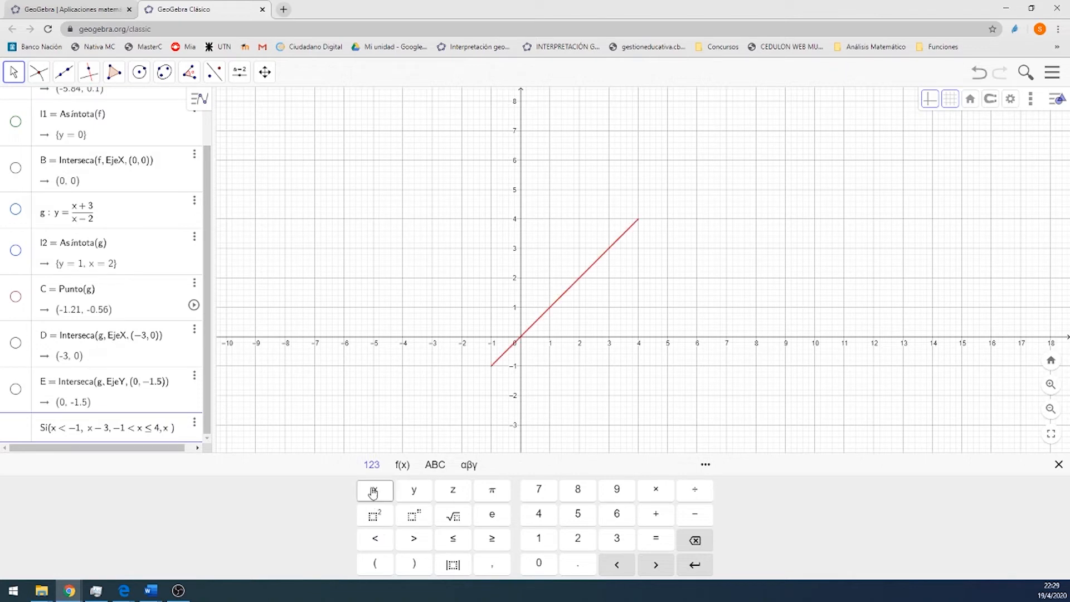
{"action": "left_click", "coordinate": [375, 516]}
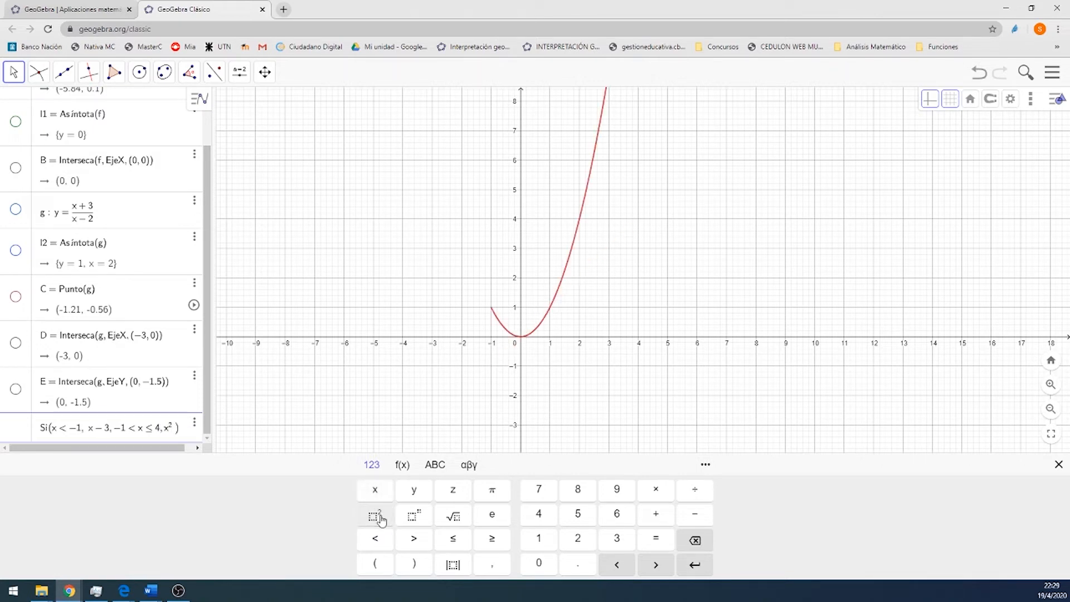
{"action": "left_click", "coordinate": [694, 513]}
{"action": "left_click", "coordinate": [577, 515]}
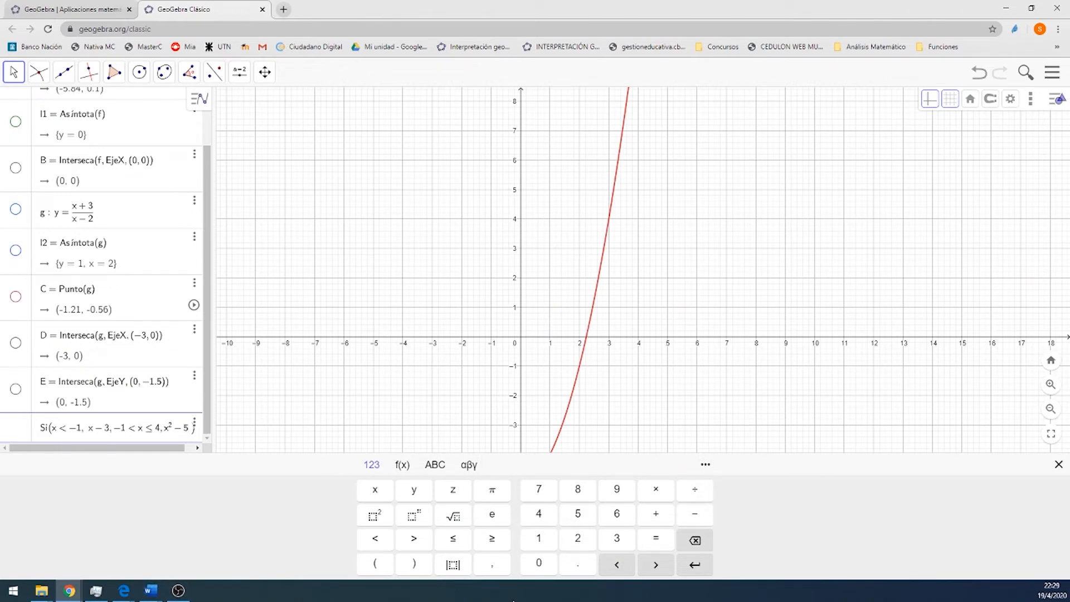
Add the third condition x > 4 to the Si command
{"action": "left_click", "coordinate": [493, 566]}
{"action": "left_click", "coordinate": [375, 490]}
{"action": "left_click", "coordinate": [415, 538]}
{"action": "left_click", "coordinate": [539, 514]}
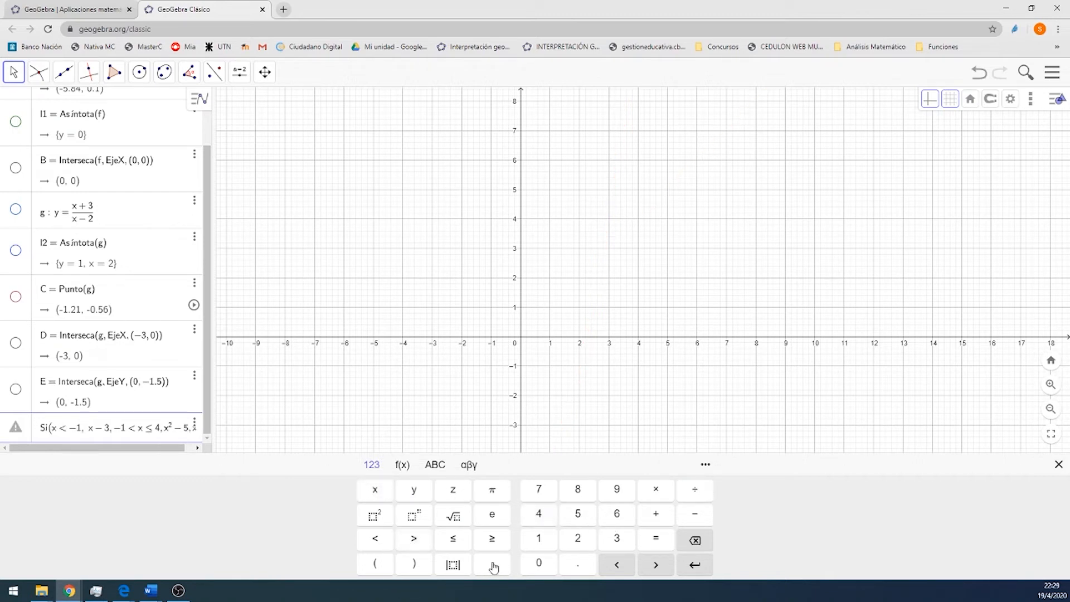
Enter −x + 10 as the expression for x > 4 and confirm the piecewise function
{"action": "left_click", "coordinate": [492, 565]}
{"action": "left_click", "coordinate": [694, 513]}
{"action": "left_click", "coordinate": [374, 489]}
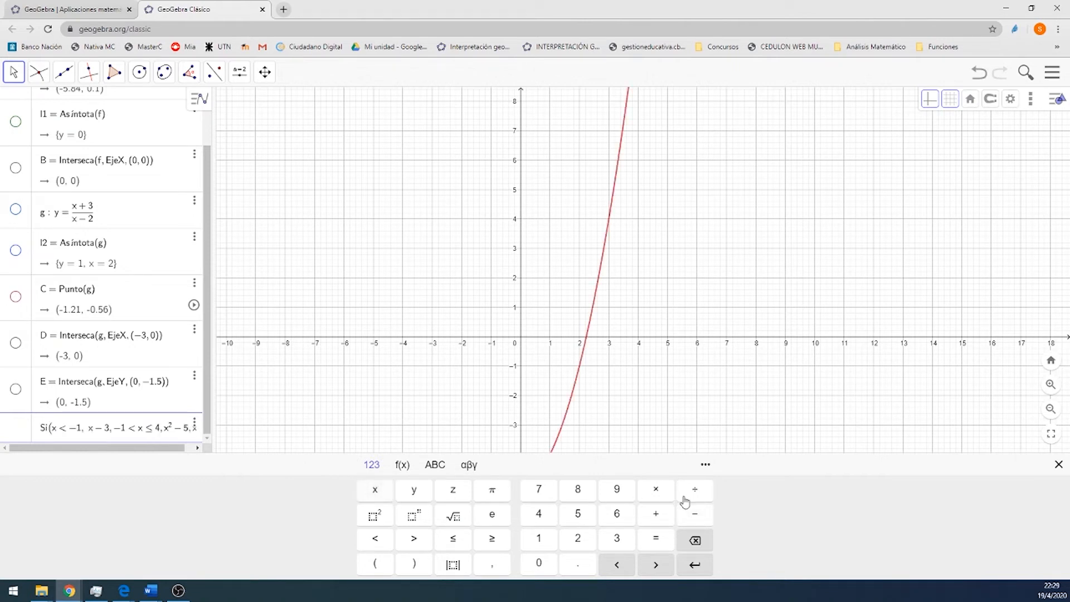
{"action": "left_click", "coordinate": [656, 513]}
{"action": "left_click", "coordinate": [538, 538]}
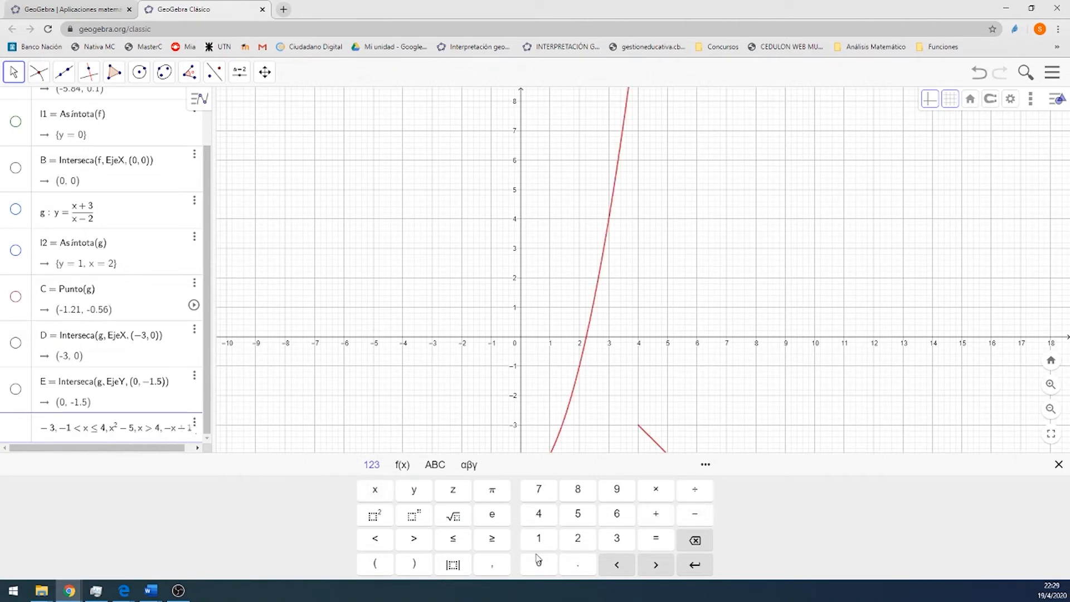
{"action": "left_click", "coordinate": [539, 564]}
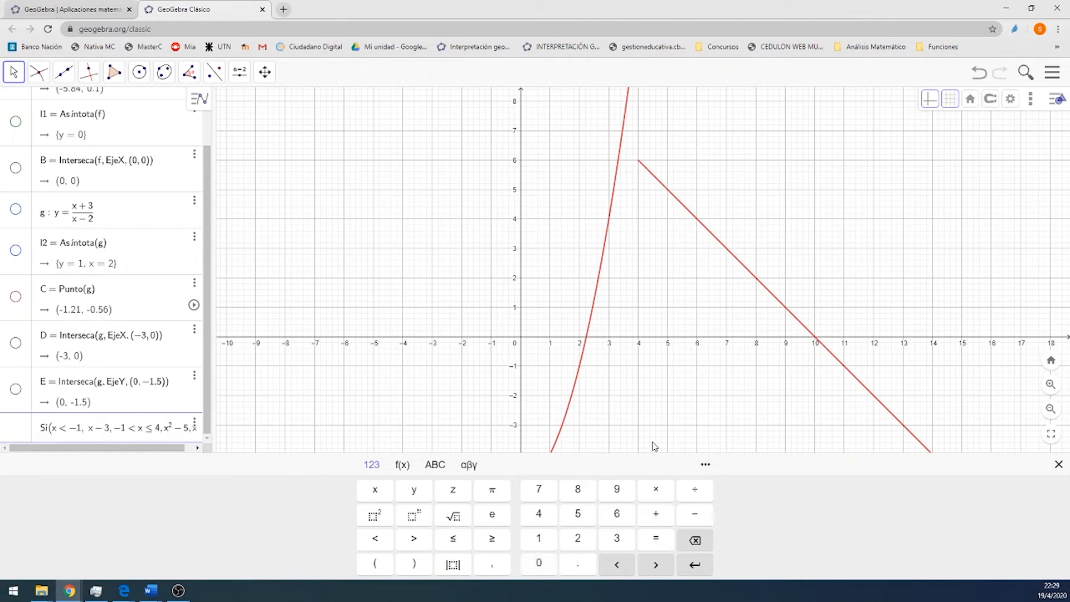
{"action": "left_click", "coordinate": [698, 569]}
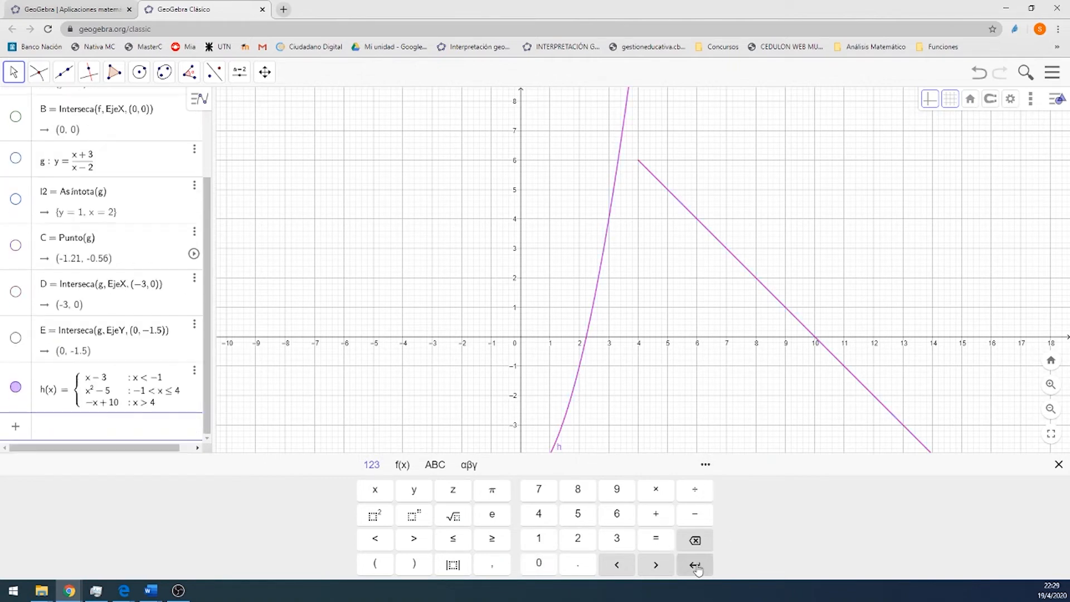
Examine the three pieces of the graph of h and its behaviour at x = −1 and x = 4
{"action": "scroll", "coordinate": [688, 370], "scroll_direction": "down", "scroll_amount": 5}
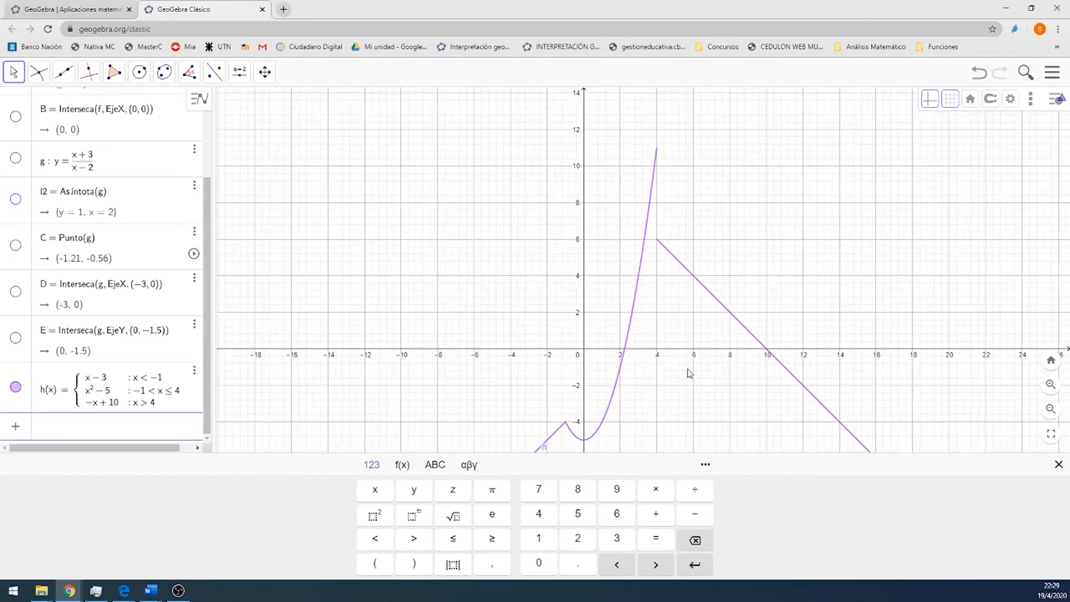
{"action": "left_click_drag", "start_coordinate": [552, 317], "coordinate": [458, 239]}
{"action": "scroll", "coordinate": [626, 360], "scroll_direction": "up", "scroll_amount": 5}
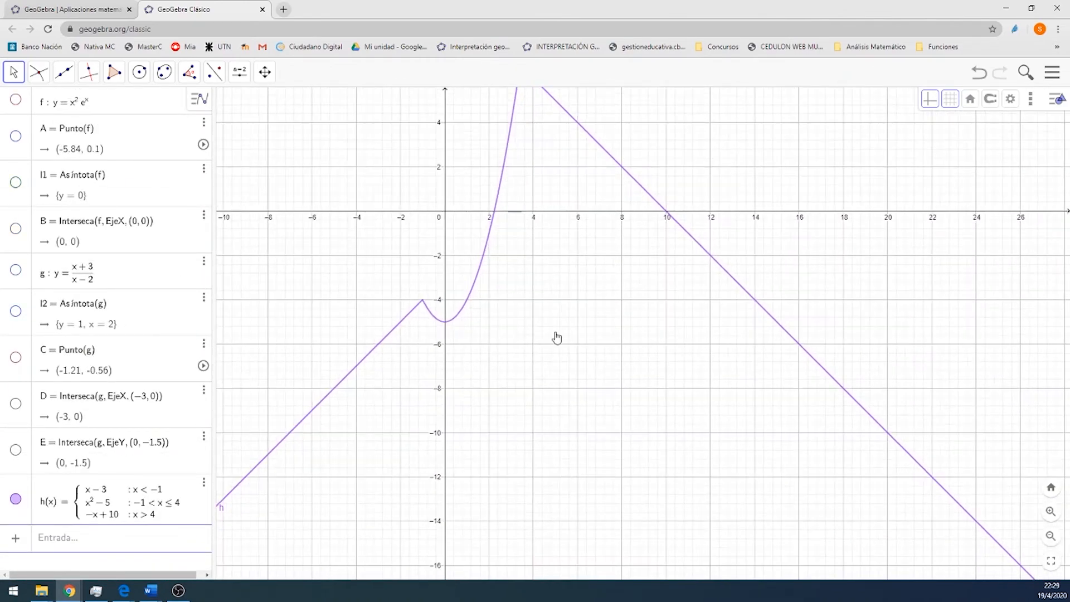
{"action": "left_click_drag", "start_coordinate": [639, 415], "coordinate": [655, 497]}
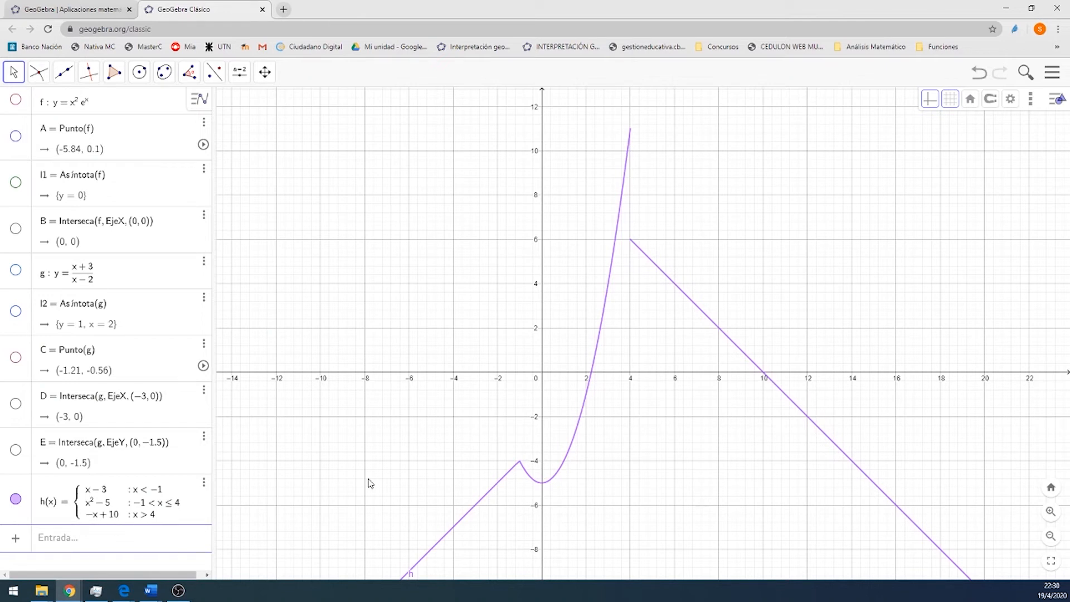
{"action": "left_click_drag", "start_coordinate": [419, 427], "coordinate": [454, 363]}
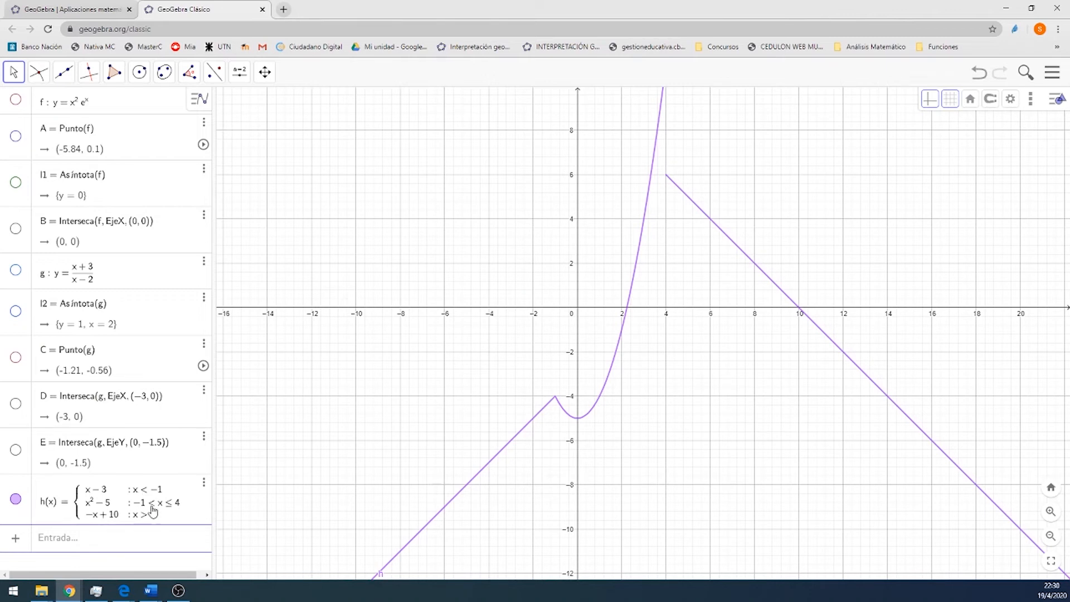
Try to place a point on h at its corner at x = −1, and place another on the adjacent straight piece at (−1.21, −4.21)
{"action": "scroll", "coordinate": [556, 399], "scroll_direction": "up", "scroll_amount": 5}
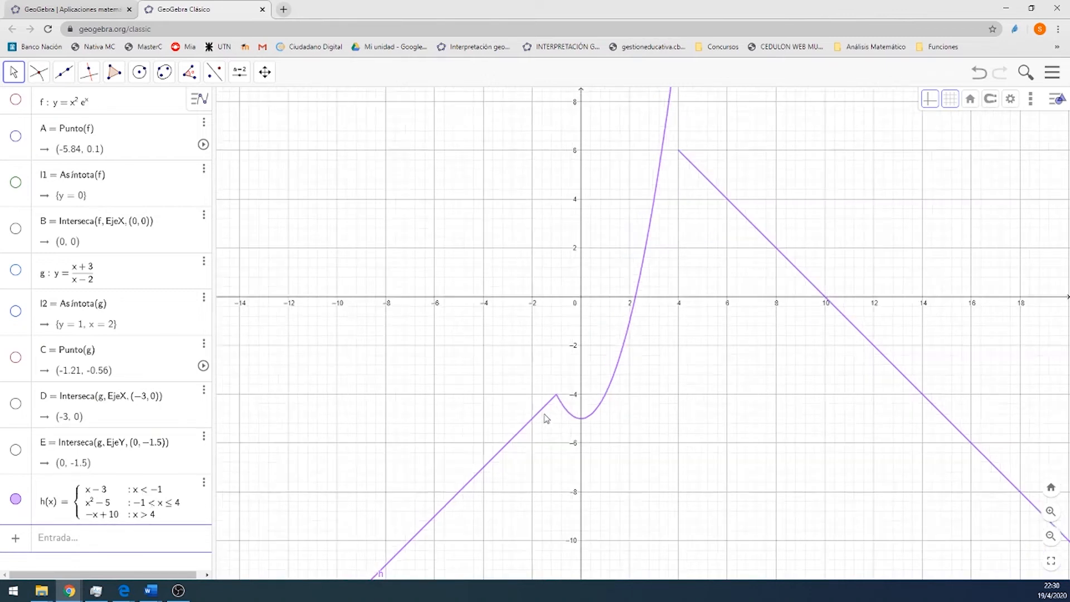
{"action": "left_click", "coordinate": [568, 379]}
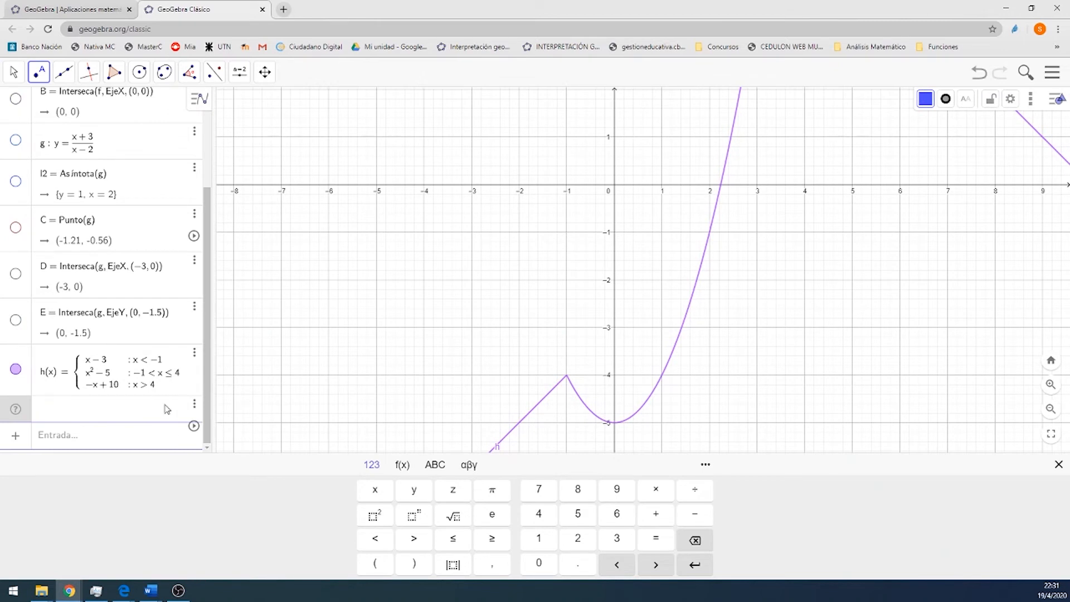
{"action": "left_click", "coordinate": [37, 72]}
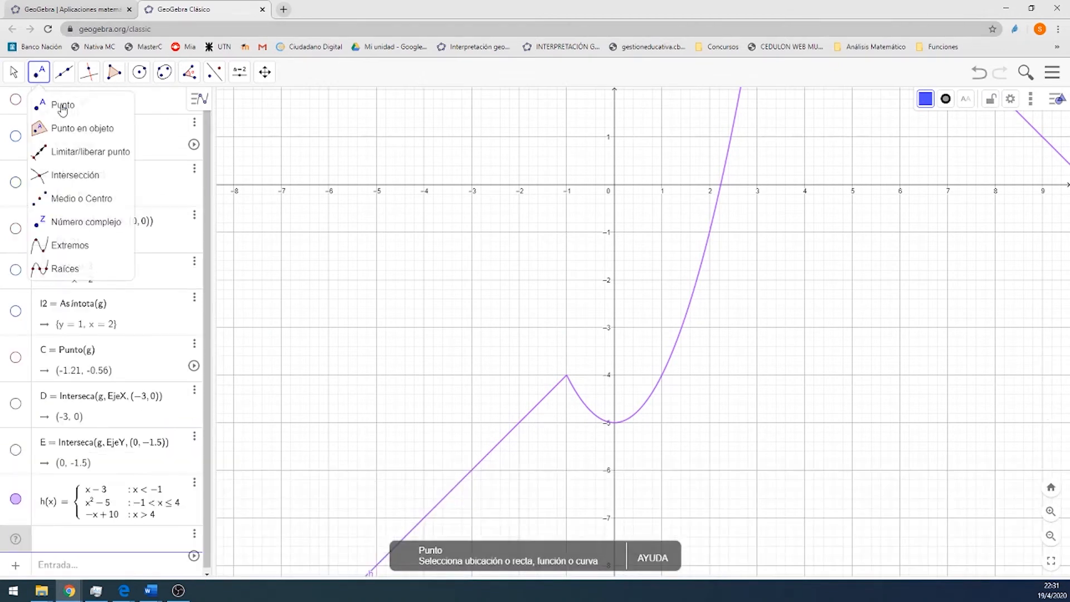
{"action": "left_click", "coordinate": [557, 385]}
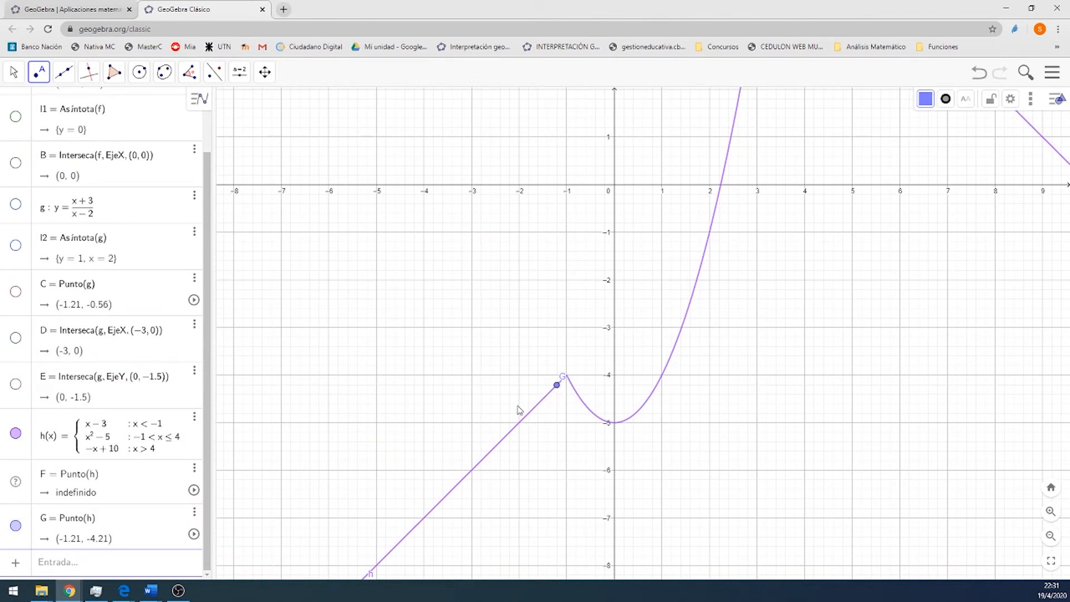
Move point G along h to the corner at x = −1 and back onto the straight piece at (−1.5, −4.5)
{"action": "left_click_drag", "start_coordinate": [558, 385], "coordinate": [565, 381]}
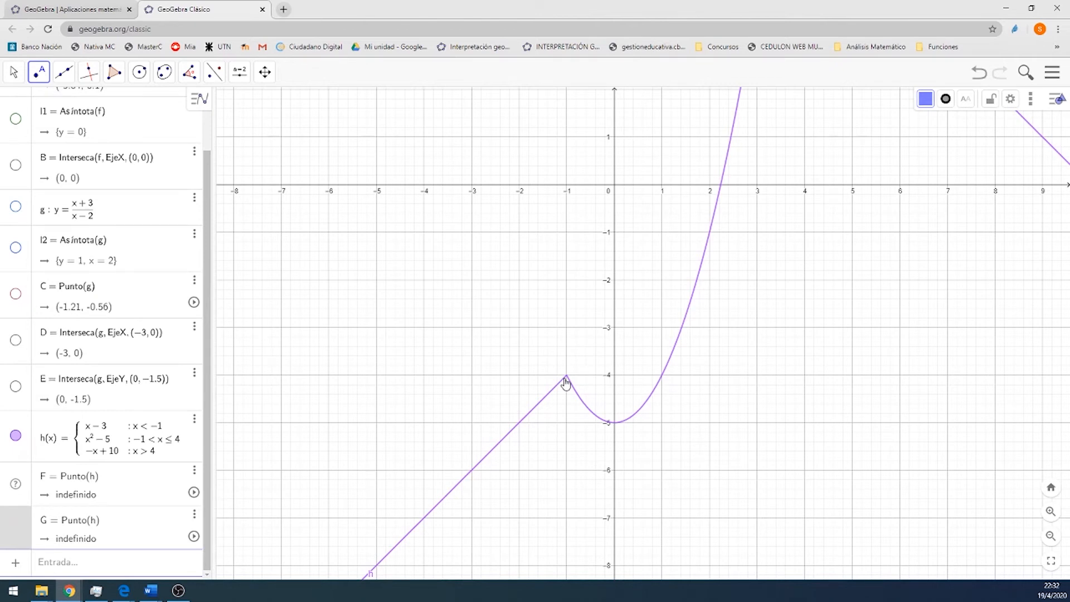
{"action": "left_click_drag", "start_coordinate": [565, 382], "coordinate": [551, 393]}
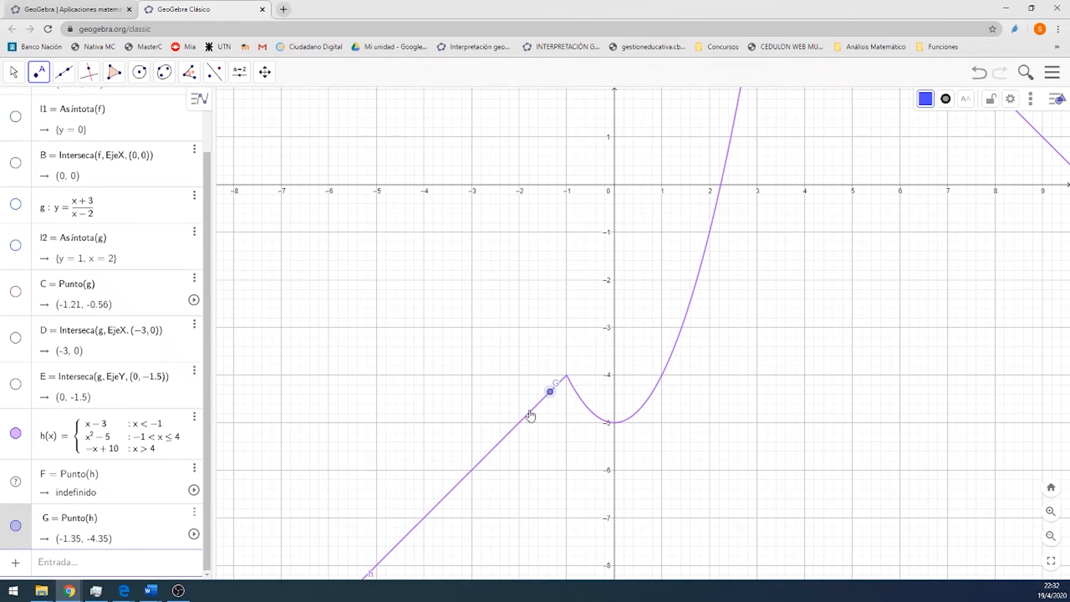
{"action": "mouse_move", "coordinate": [550, 391]}
{"action": "left_mouse_down"}
{"action": "mouse_move", "coordinate": [569, 382]}
{"action": "mouse_move", "coordinate": [544, 400]}
{"action": "left_mouse_up"}
{"action": "scroll", "coordinate": [567, 382], "scroll_direction": "up", "scroll_amount": 10}
{"action": "scroll", "coordinate": [569, 329], "scroll_direction": "up", "scroll_amount": 6}
{"action": "key", "text": "Escape"}
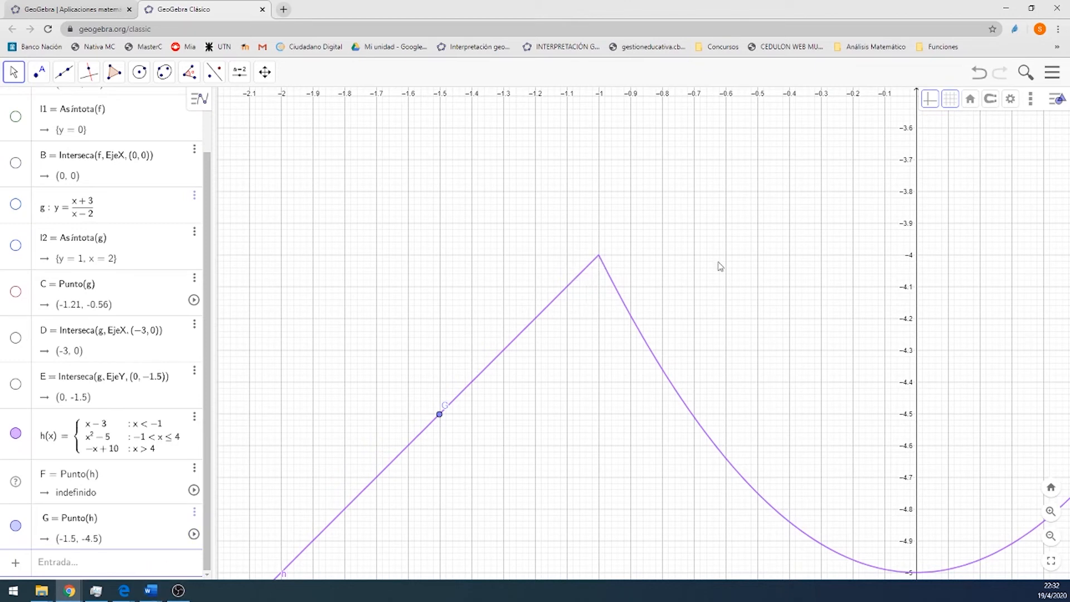
Examine the graph of h around x = −1 and across its three pieces
{"action": "scroll", "coordinate": [718, 266], "scroll_direction": "down", "scroll_amount": 7}
{"action": "scroll", "coordinate": [718, 266], "scroll_direction": "down", "scroll_amount": 2}
{"action": "left_click_drag", "start_coordinate": [583, 277], "coordinate": [370, 346]}
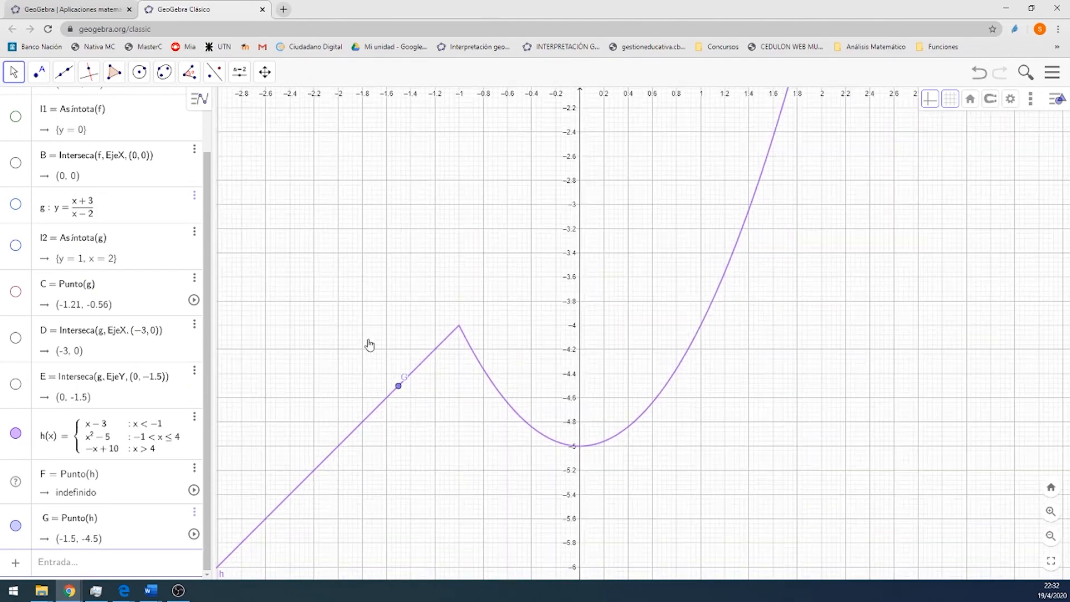
{"action": "scroll", "coordinate": [625, 245], "scroll_direction": "down", "scroll_amount": 2}
{"action": "scroll", "coordinate": [625, 245], "scroll_direction": "down", "scroll_amount": 4}
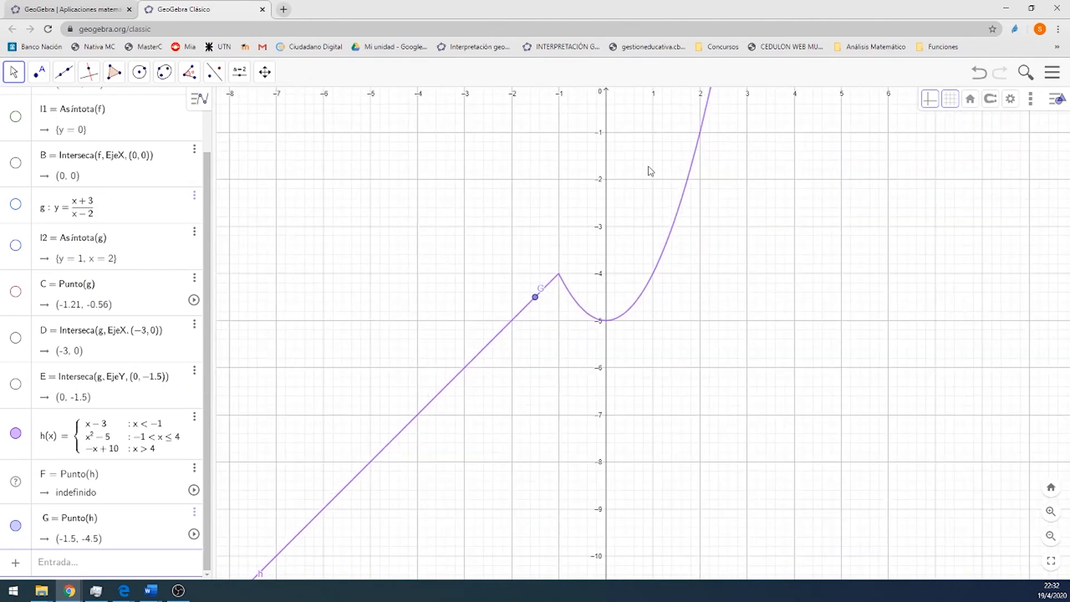
{"action": "left_click_drag", "start_coordinate": [647, 170], "coordinate": [610, 335]}
{"action": "scroll", "coordinate": [607, 289], "scroll_direction": "down", "scroll_amount": 6}
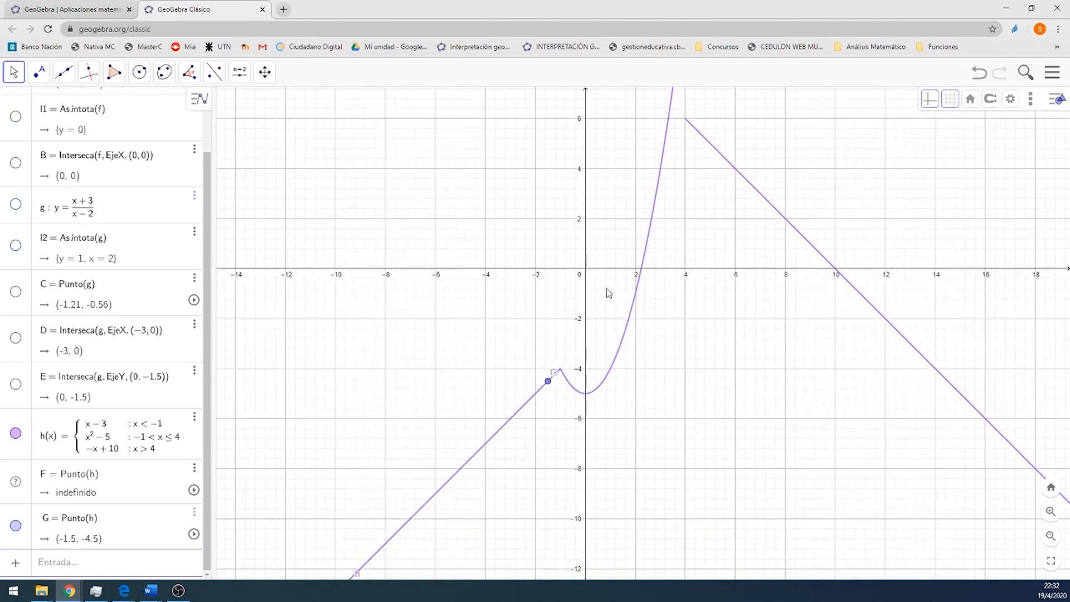
Undo point G and move point F from the corner of h onto the straight piece at (−1.34, −4.34)
{"action": "key", "text": "ctrl+z"}
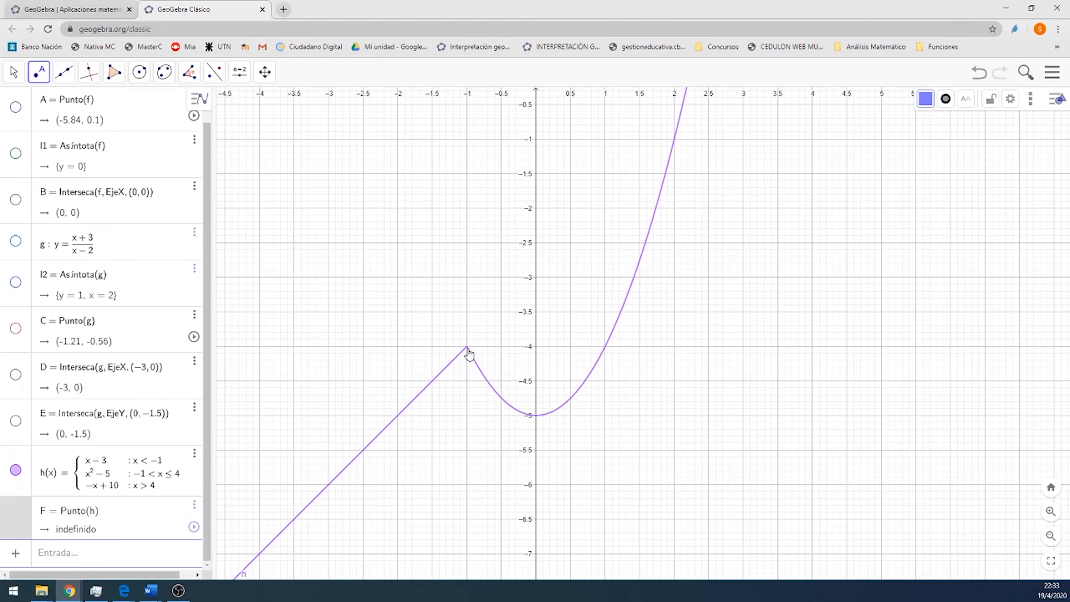
{"action": "left_click_drag", "start_coordinate": [468, 353], "coordinate": [445, 379]}
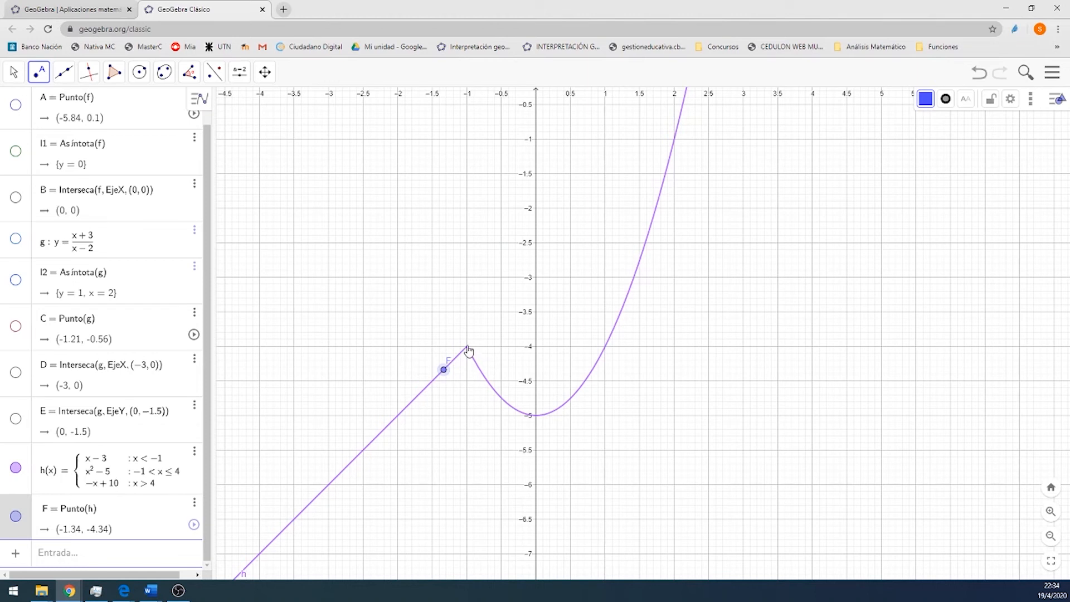
{"action": "scroll", "coordinate": [591, 314], "scroll_direction": "down", "scroll_amount": 5}
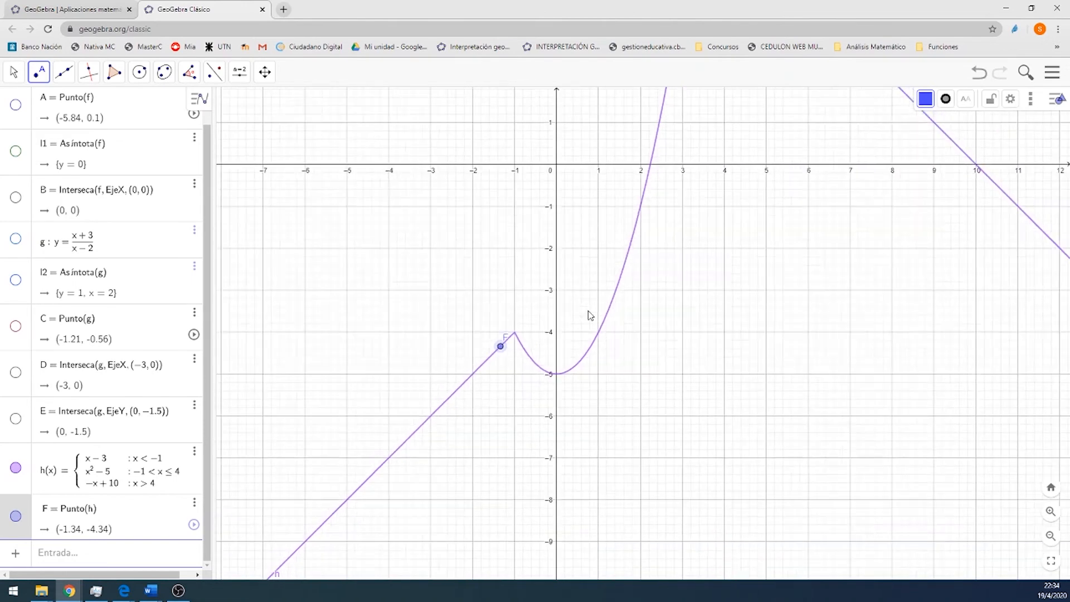
{"action": "left_click", "coordinate": [634, 387]}
{"action": "left_click", "coordinate": [219, 334]}
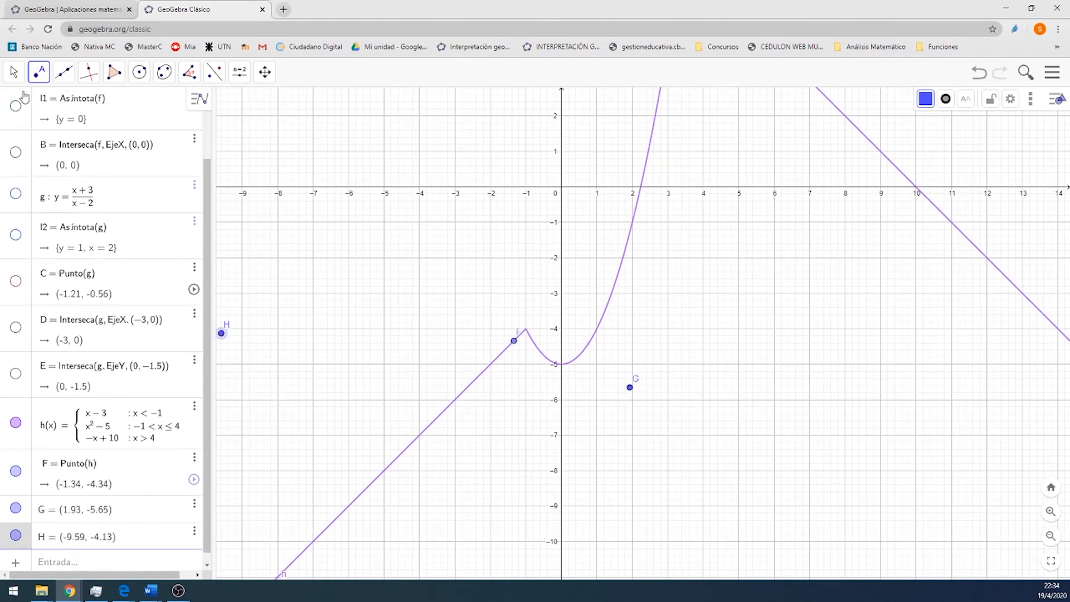
{"action": "key", "text": "Escape"}
{"action": "key", "text": "ctrl+z"}
{"action": "key", "text": "ctrl+z"}
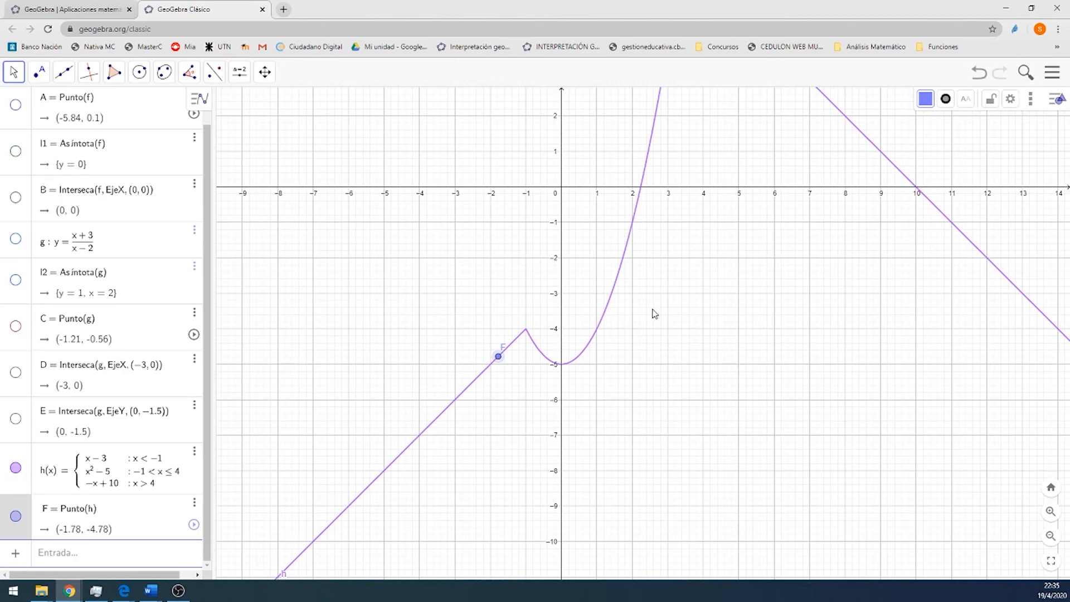
Examine the graph of h around x = 4, comparing the end of the parabola with the start of the descending line
{"action": "scroll", "coordinate": [726, 218], "scroll_direction": "up", "scroll_amount": 5}
{"action": "scroll", "coordinate": [646, 267], "scroll_direction": "down", "scroll_amount": 10}
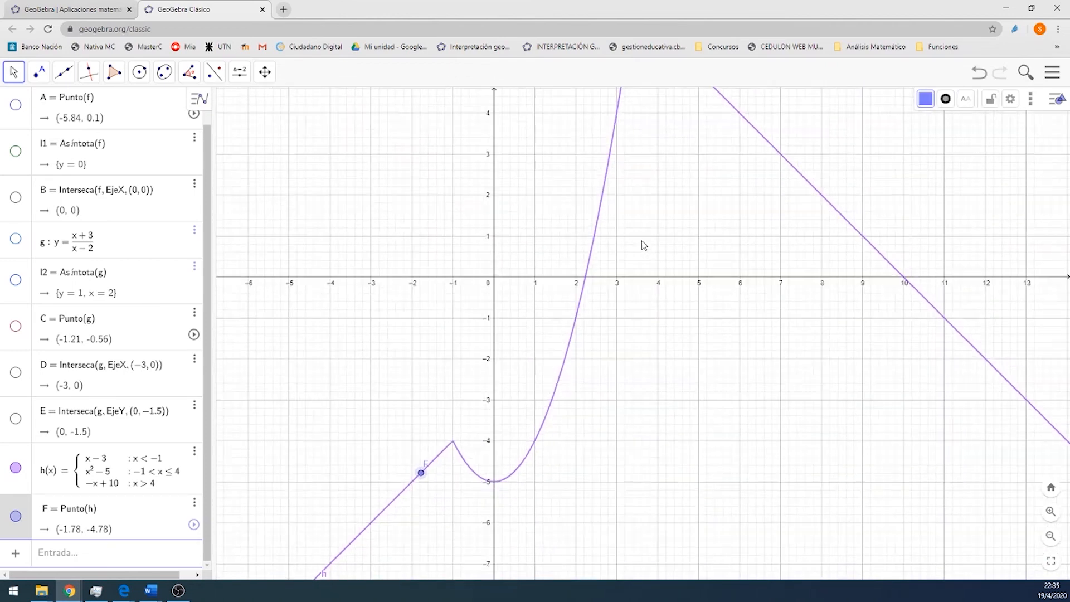
{"action": "left_click_drag", "start_coordinate": [663, 197], "coordinate": [634, 304]}
{"action": "scroll", "coordinate": [654, 239], "scroll_direction": "up", "scroll_amount": 2}
{"action": "scroll", "coordinate": [655, 243], "scroll_direction": "up", "scroll_amount": 8}
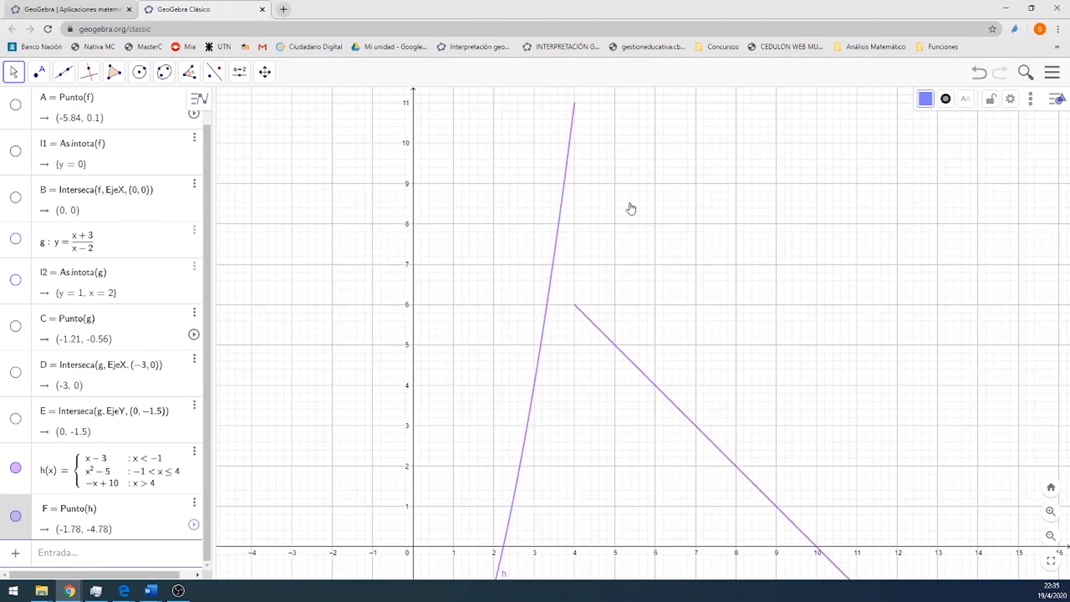
{"action": "left_click_drag", "start_coordinate": [629, 208], "coordinate": [663, 239]}
{"action": "scroll", "coordinate": [660, 243], "scroll_direction": "up", "scroll_amount": 2}
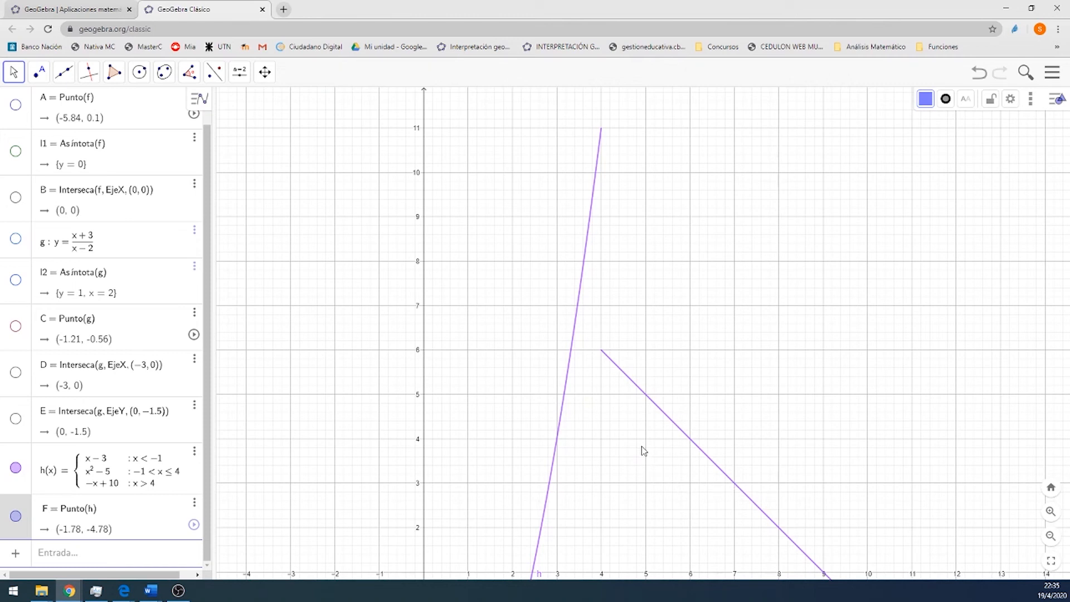
{"action": "scroll", "coordinate": [644, 452], "scroll_direction": "down", "scroll_amount": 3}
{"action": "left_click_drag", "start_coordinate": [636, 499], "coordinate": [614, 375]}
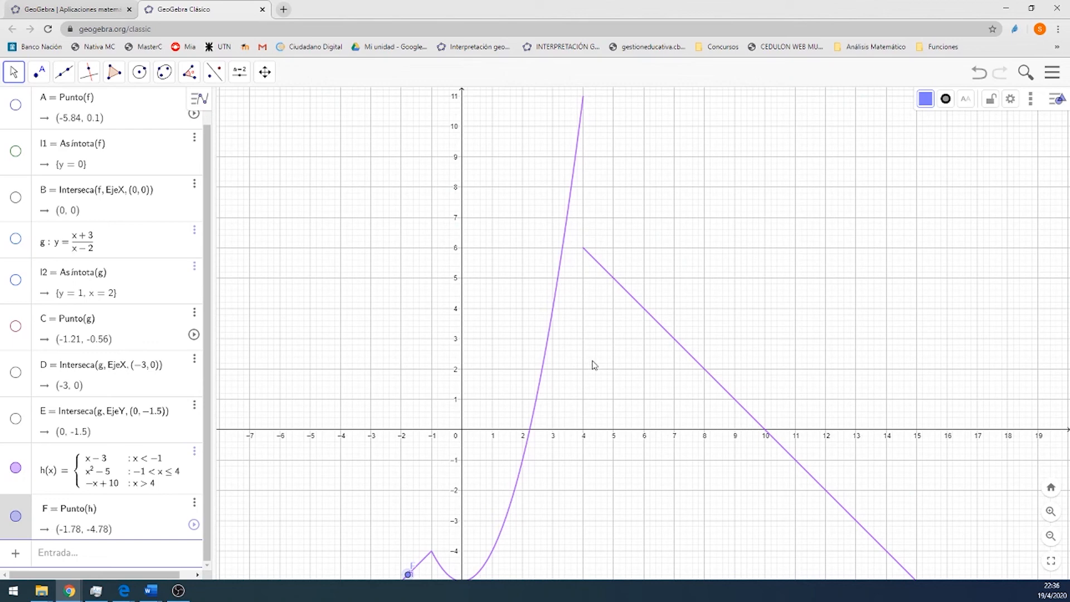
{"action": "left_click_drag", "start_coordinate": [608, 201], "coordinate": [619, 346]}
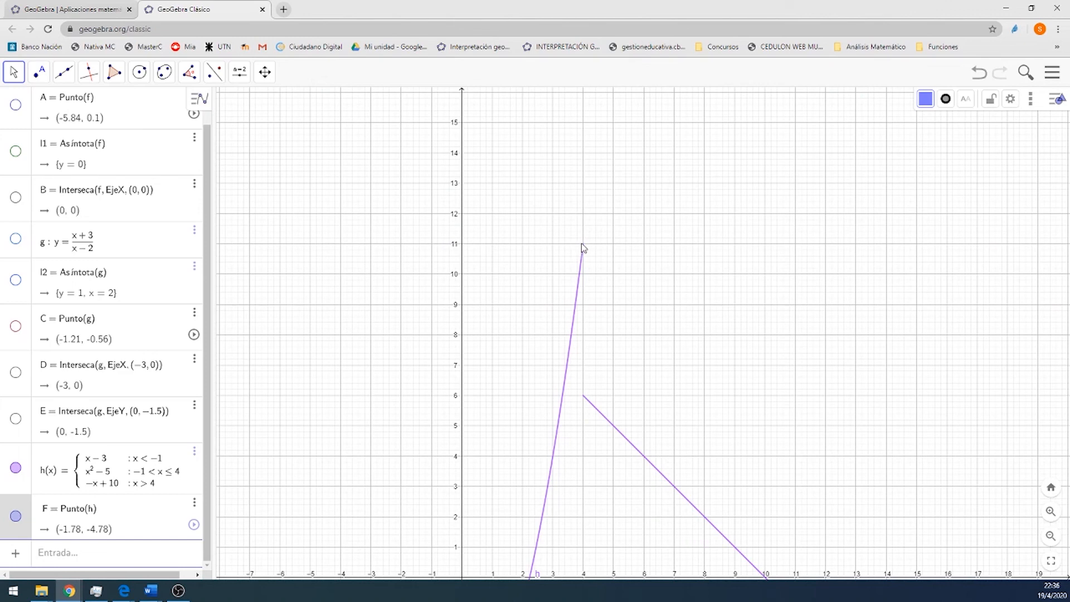
{"action": "scroll", "coordinate": [664, 393], "scroll_direction": "down", "scroll_amount": 6}
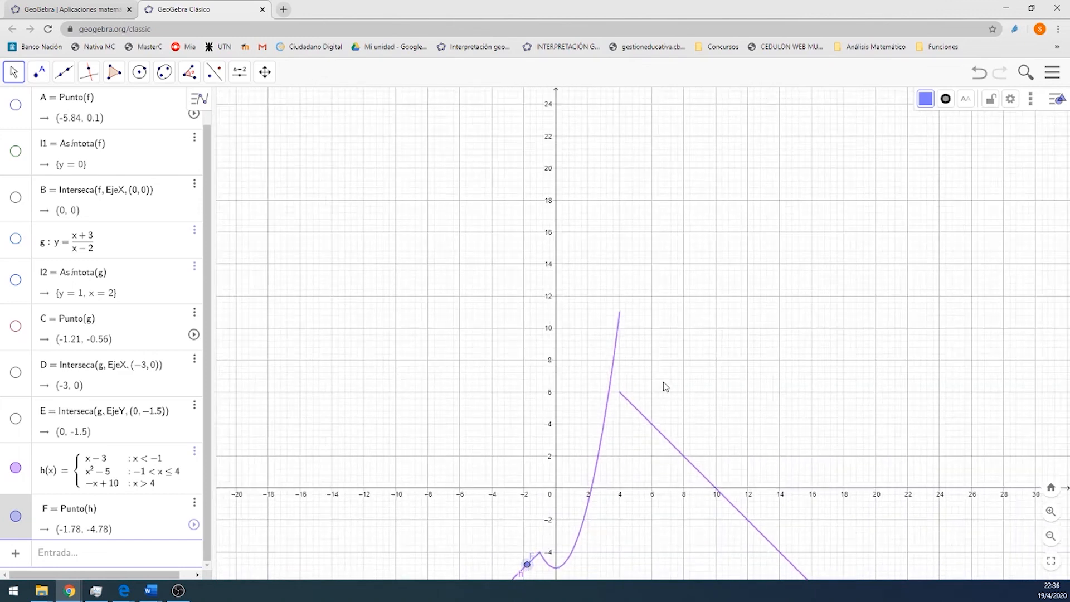
{"action": "left_click_drag", "start_coordinate": [666, 391], "coordinate": [660, 313]}
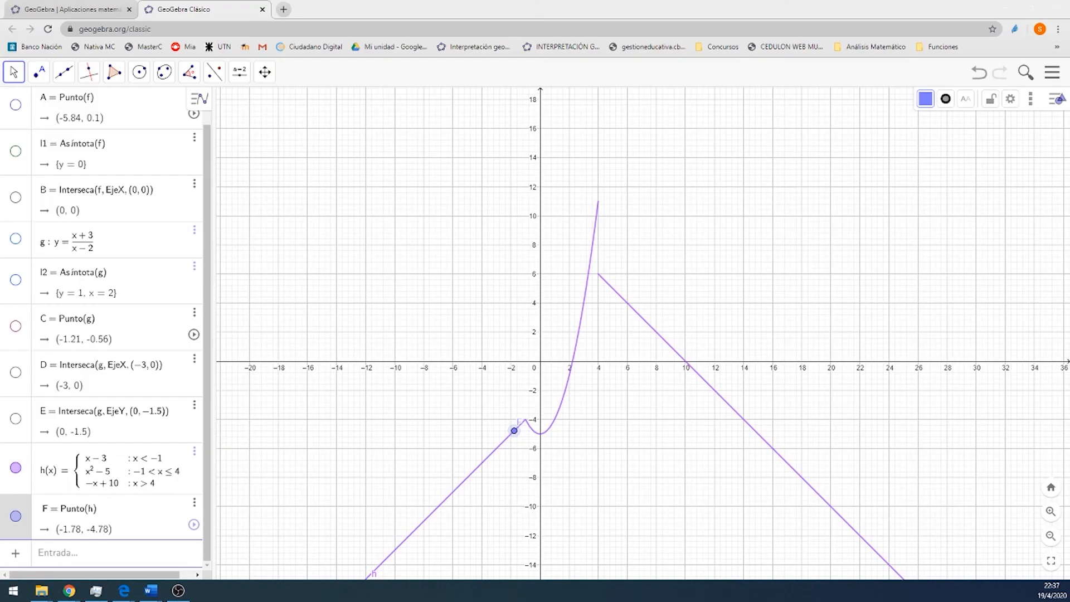
Switch to the Word guide and review the functions and questions of activities 1 to 14 on both pages
{"action": "key", "text": "alt+Tab"}
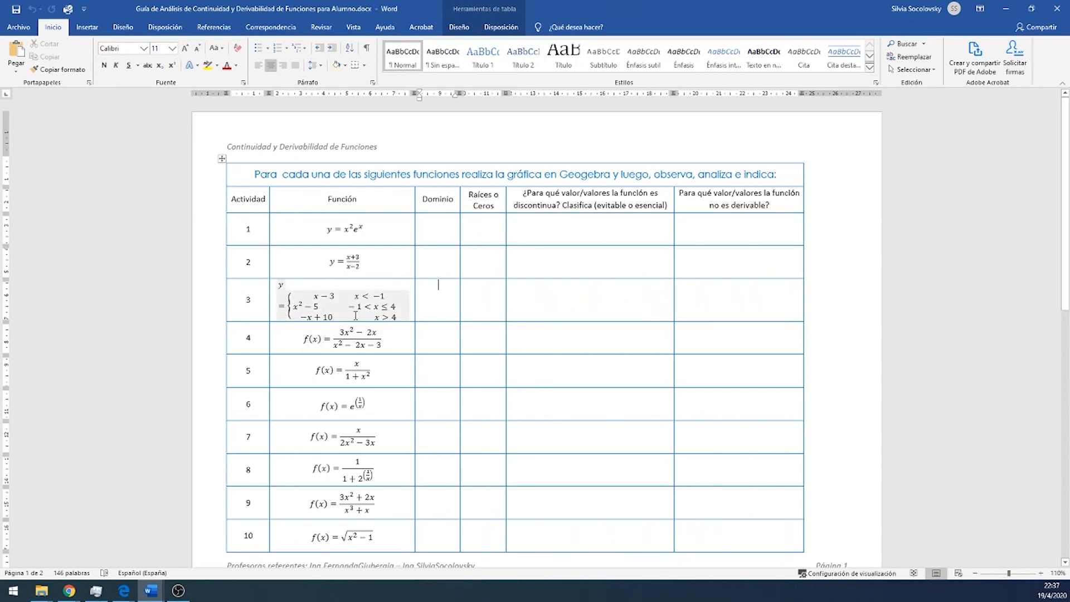
{"action": "scroll", "coordinate": [364, 321], "scroll_direction": "down", "scroll_amount": 7}
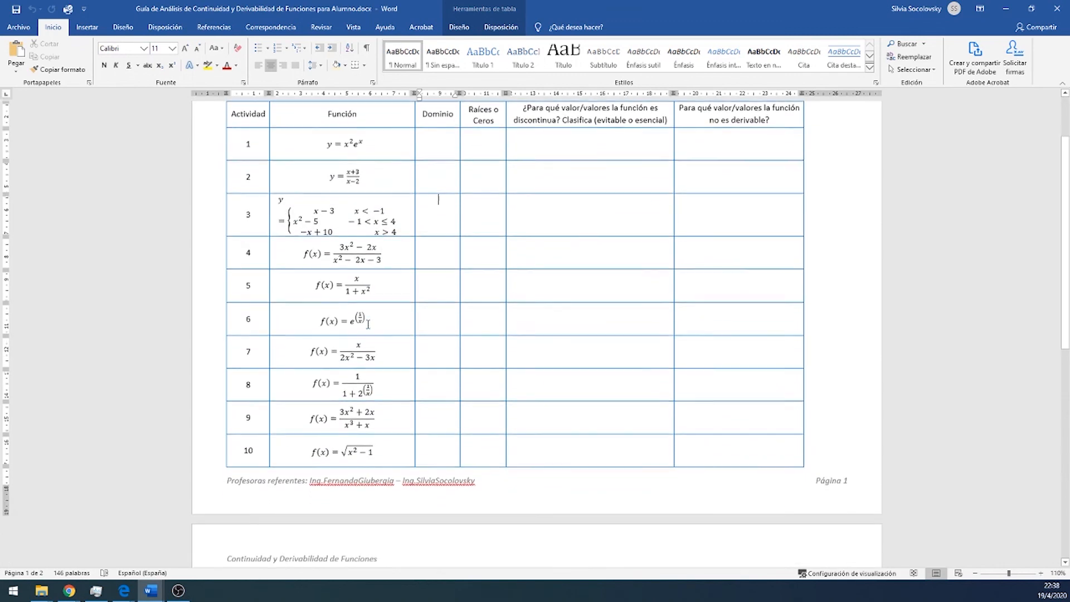
{"action": "scroll", "coordinate": [366, 348], "scroll_direction": "down", "scroll_amount": 10}
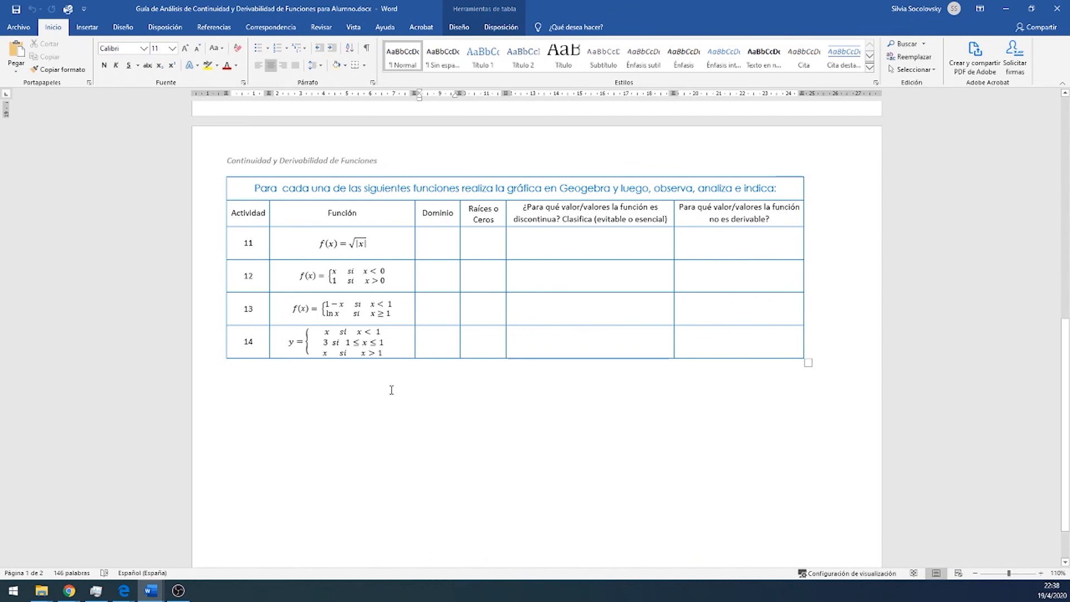
{"action": "scroll", "coordinate": [392, 389], "scroll_direction": "up", "scroll_amount": 20}
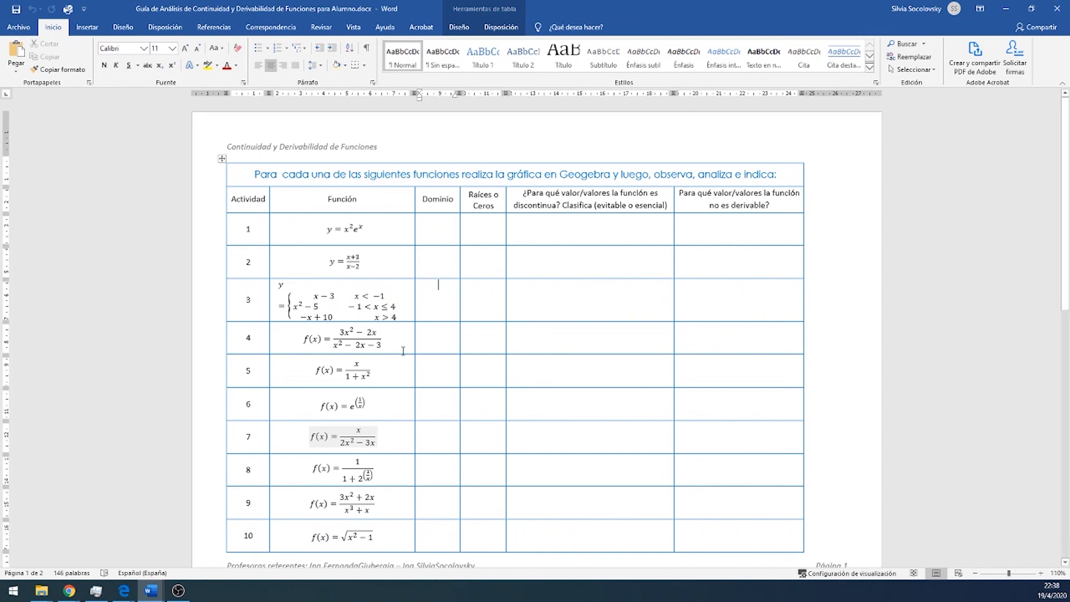
{"action": "left_click", "coordinate": [450, 317]}
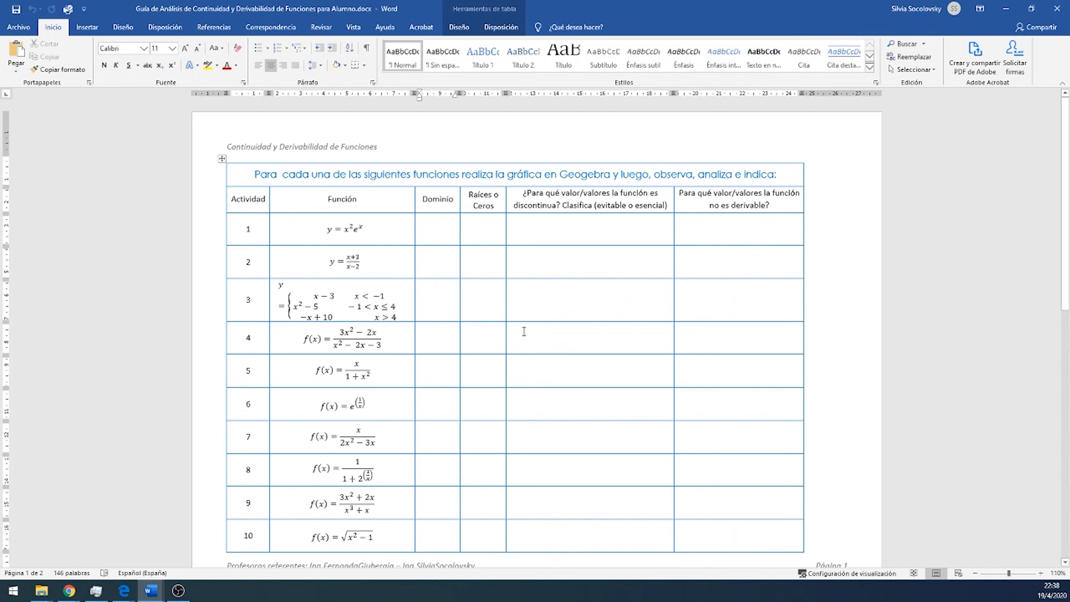
{"action": "scroll", "coordinate": [524, 336], "scroll_direction": "down", "scroll_amount": 5}
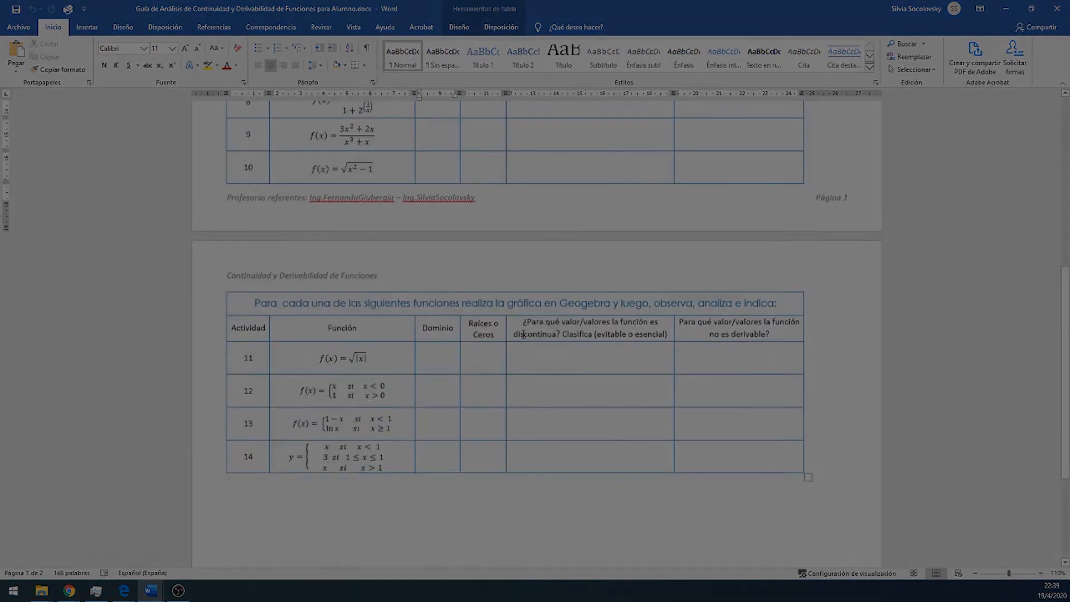